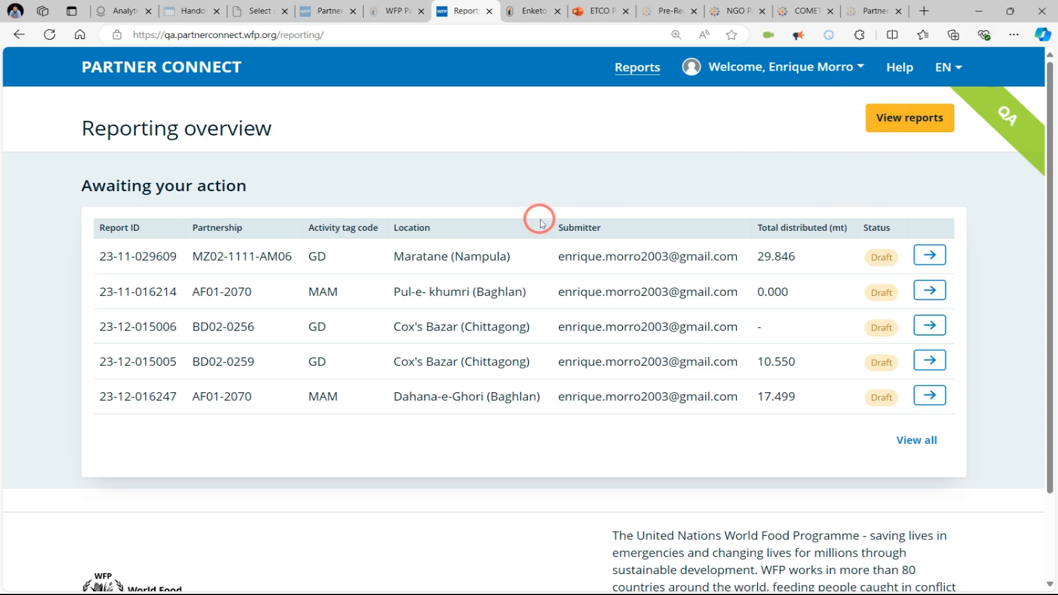
Check the signed-in account's role, organization and e-mail details, then close them.
scroll(538, 218, "up", 2)
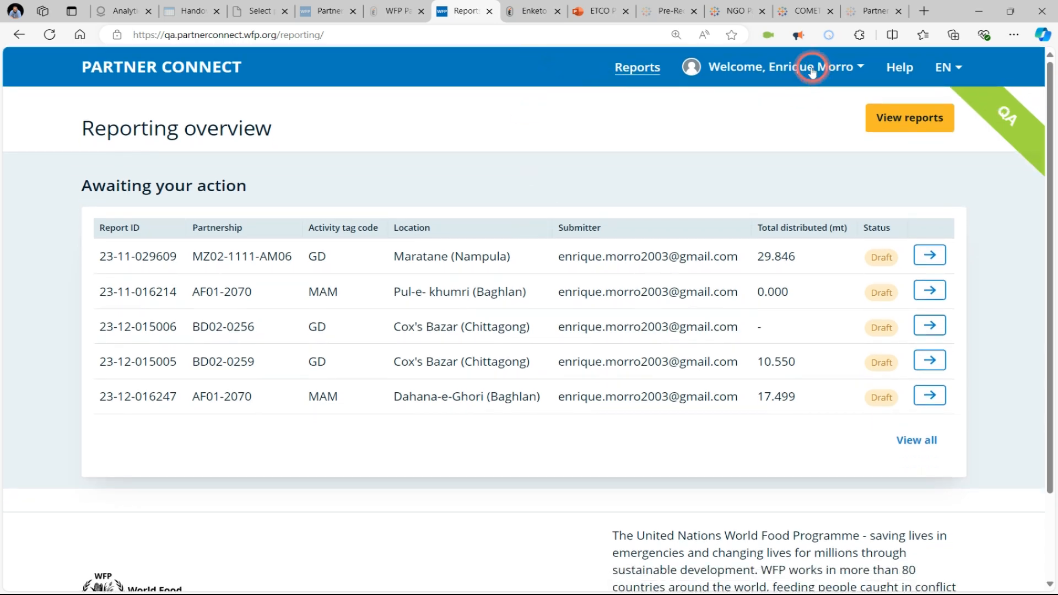
left_click(784, 69)
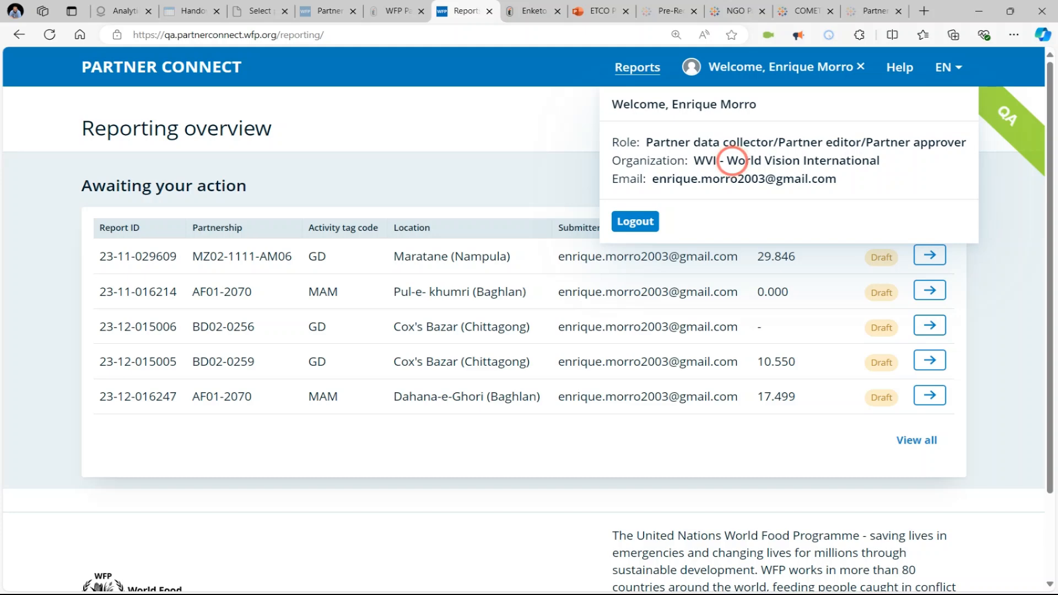
left_click(526, 166)
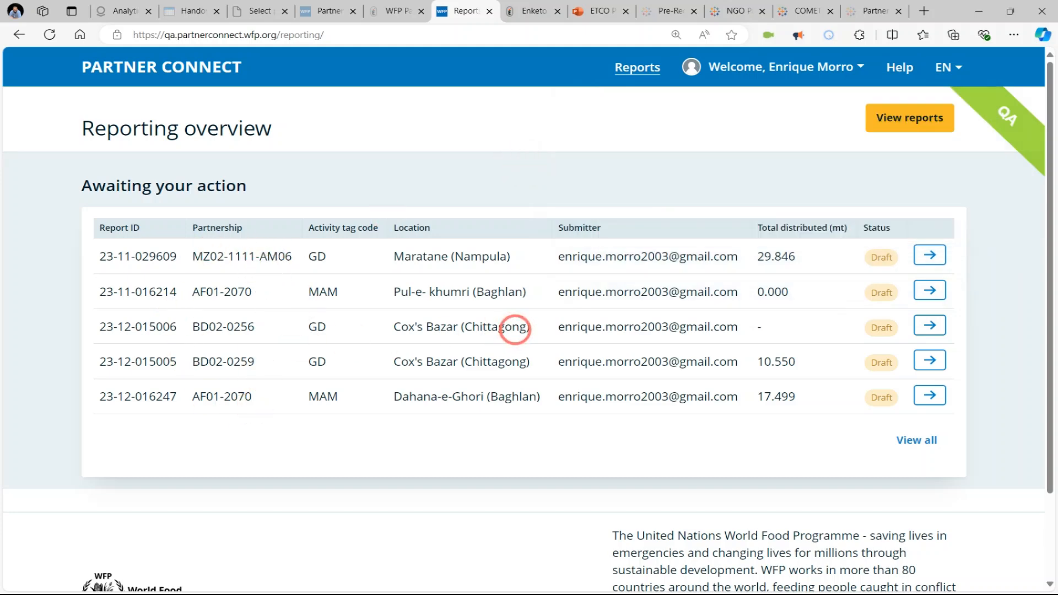
Open the full list of distribution reports and look through the September 2024 entries.
left_click(919, 127)
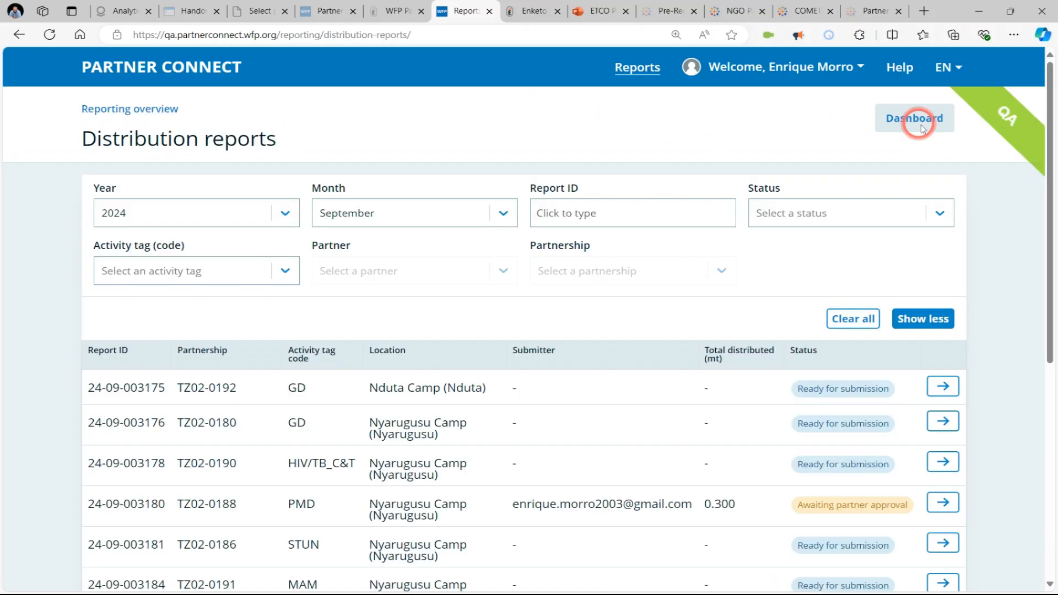
scroll(568, 217, "down", 5)
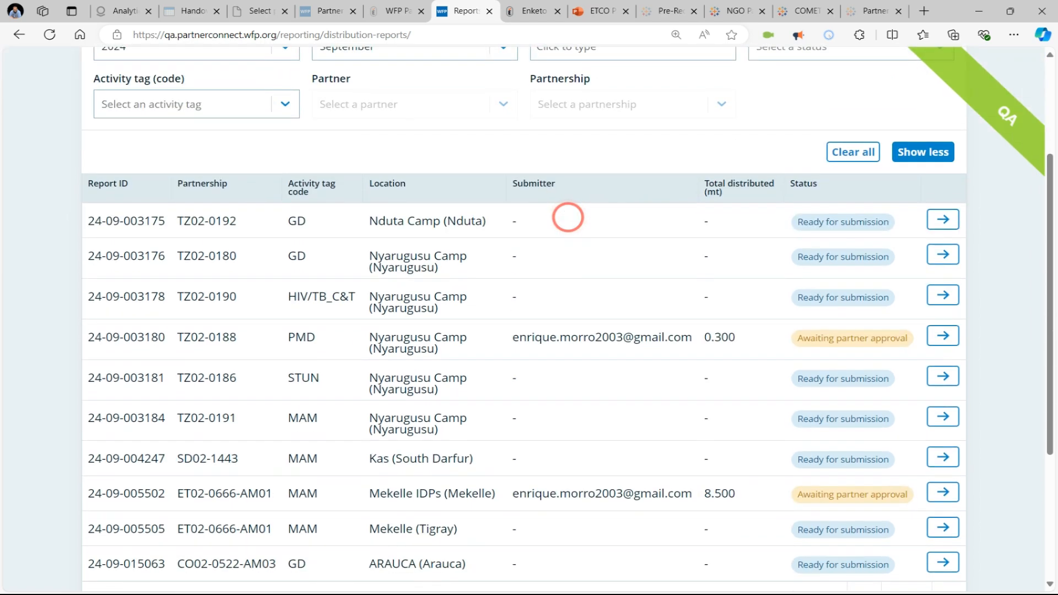
scroll(568, 217, "up", 4)
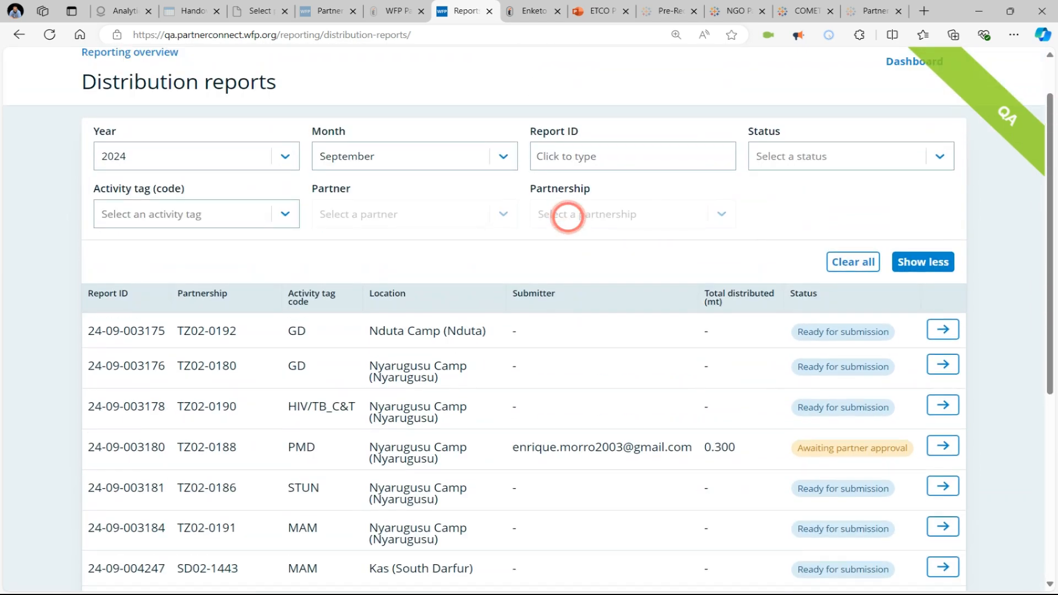
Filter the distribution reports by August, then return the month filter to September.
left_click(415, 159)
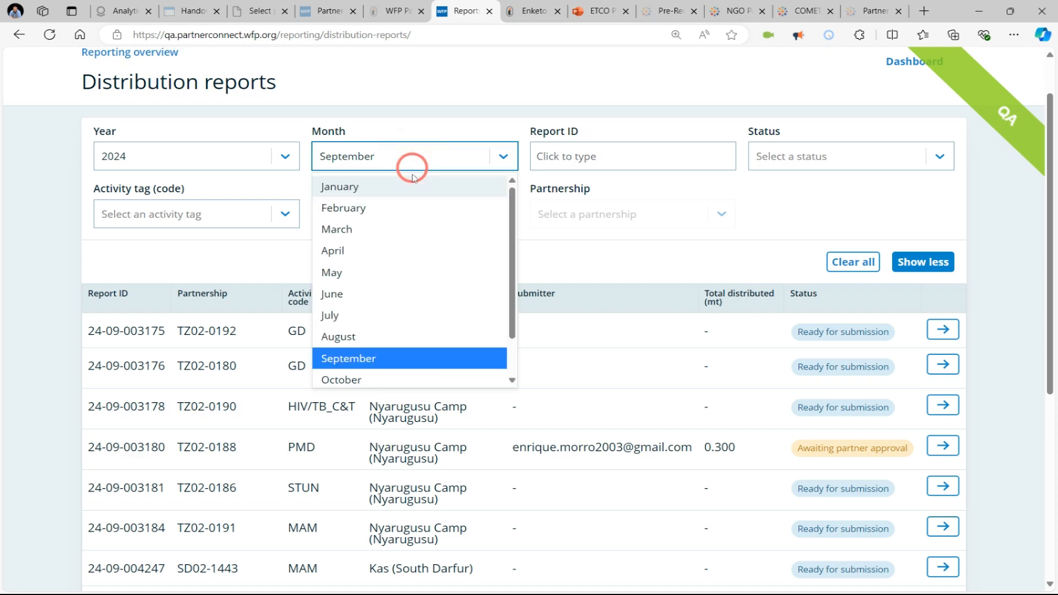
left_click(361, 335)
left_click(413, 164)
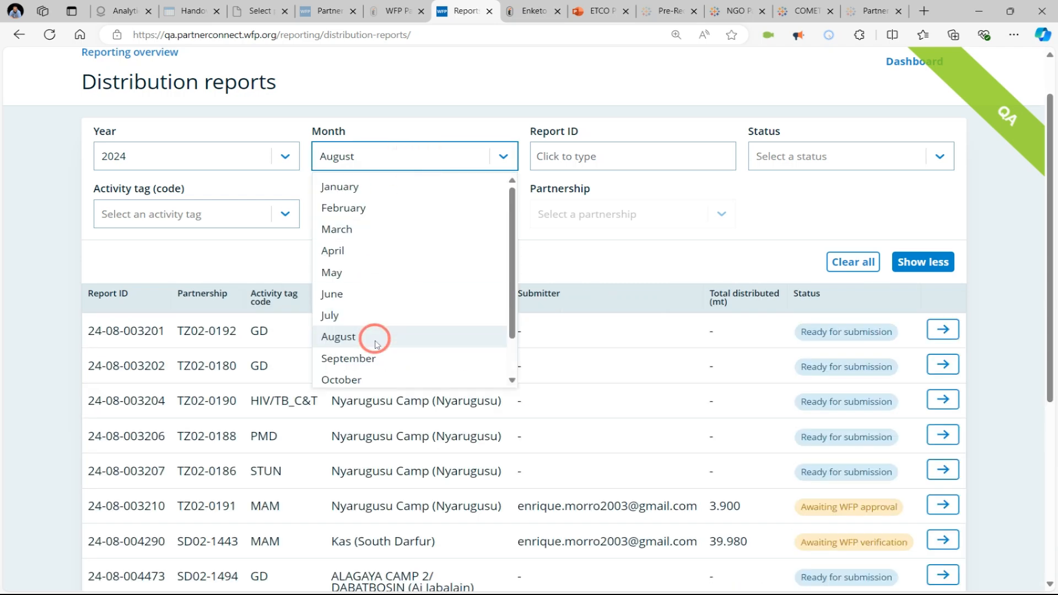
left_click(362, 356)
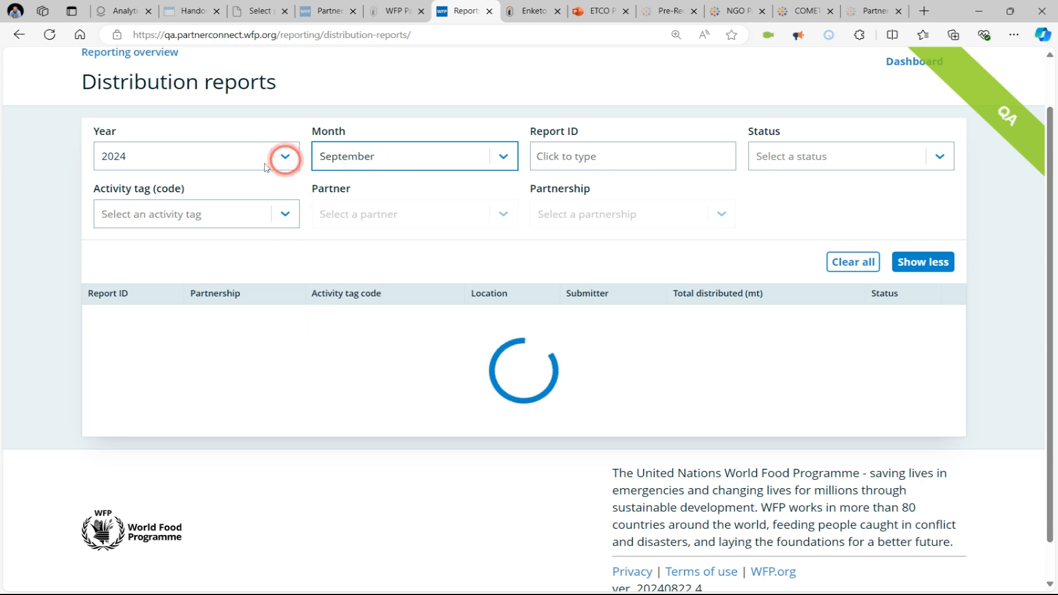
Filter the reports by the activity tag Treatment of moderate acute malnutrition (MAM) and open the Mekelle (Tigray) report.
left_click(285, 216)
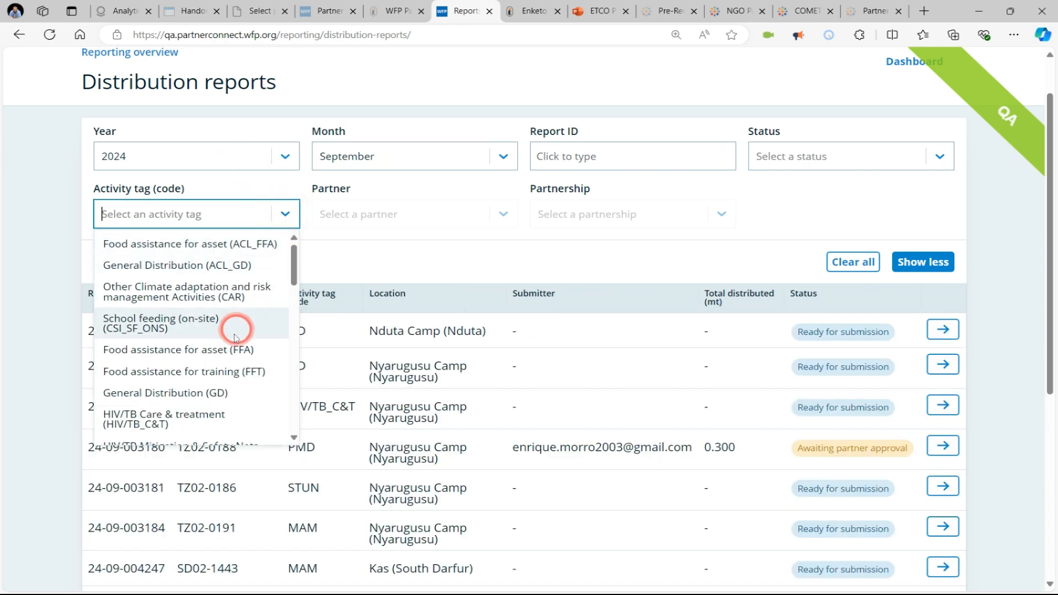
scroll(196, 386, "down", 2)
type("m")
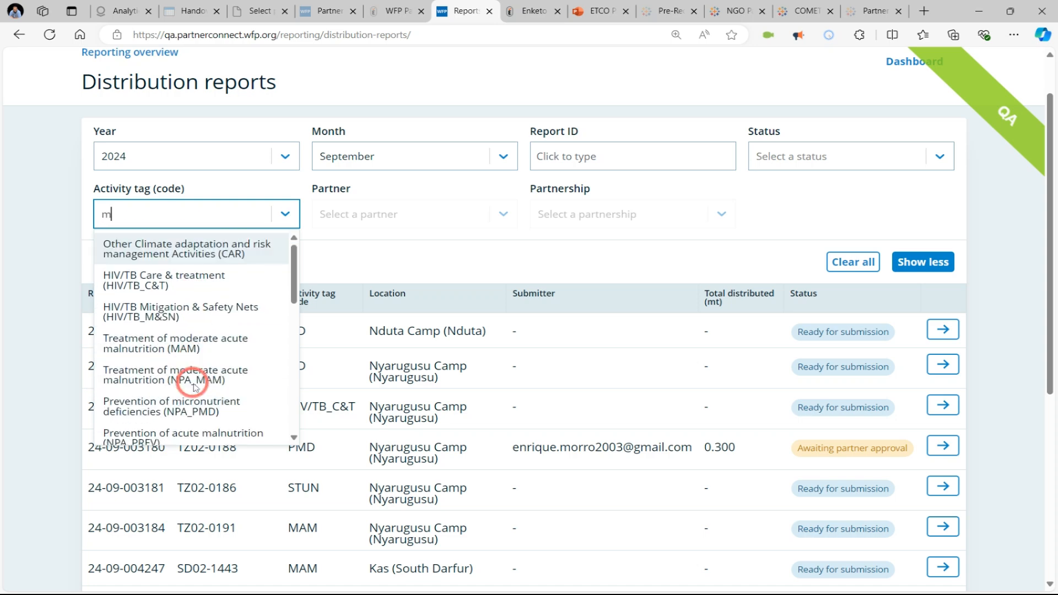
type("am")
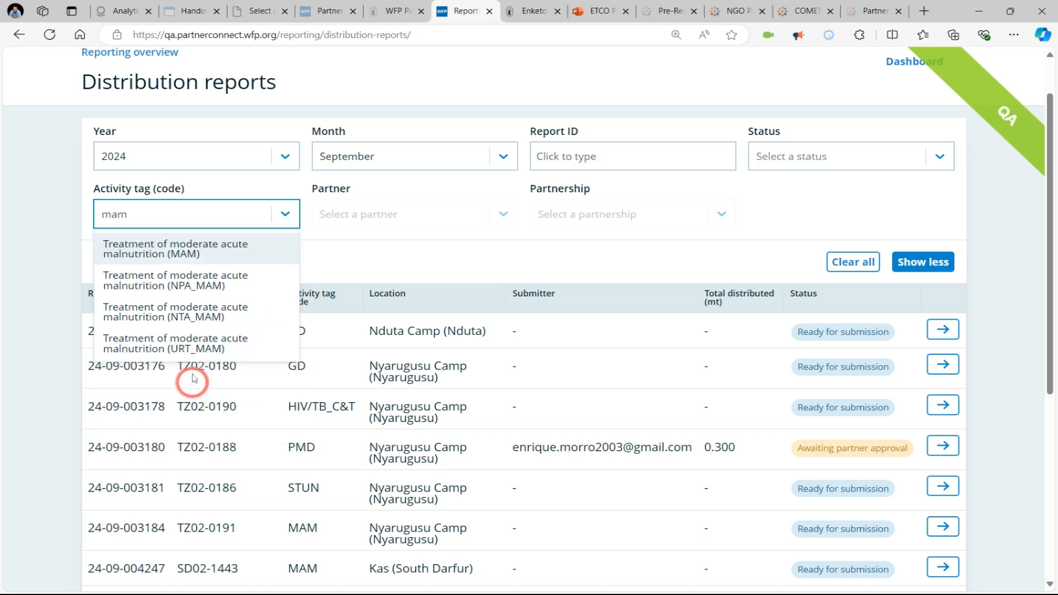
left_click(201, 248)
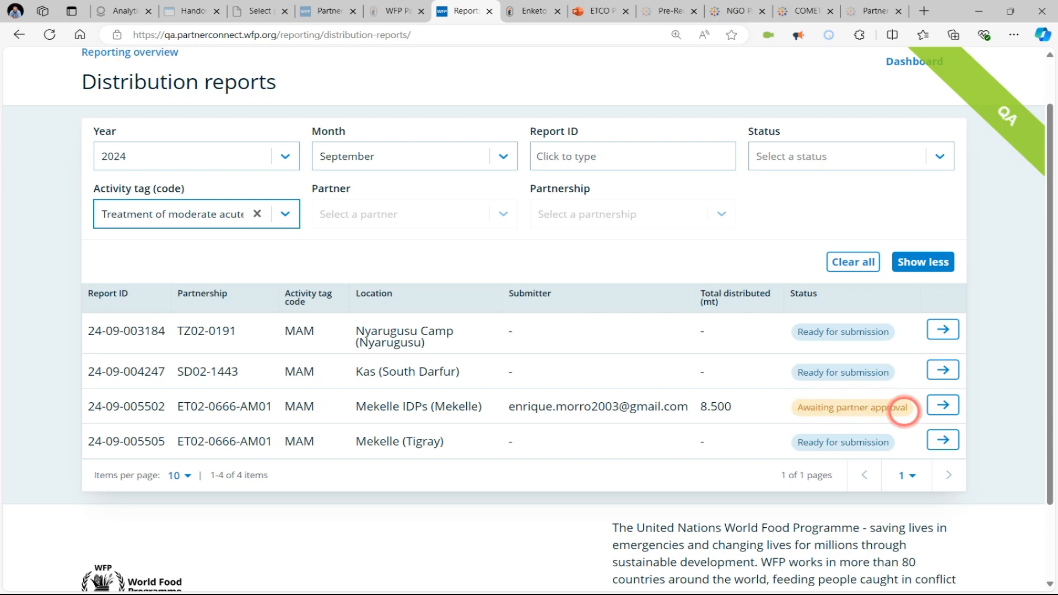
left_click(931, 442)
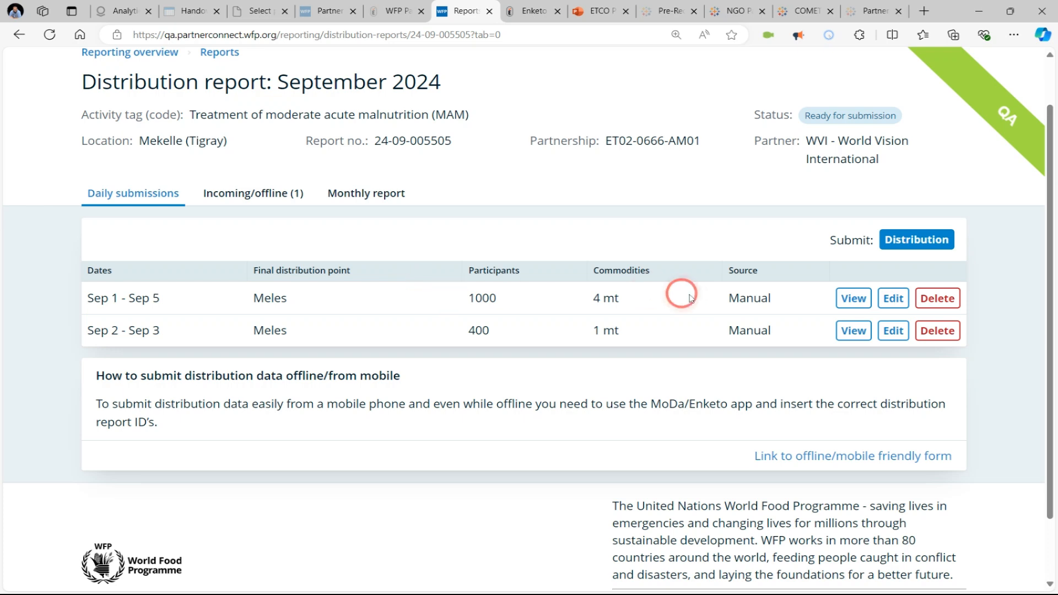
Start a new distribution submission with distribution dates from 08/09/24 to 14/09/24.
left_click(915, 241)
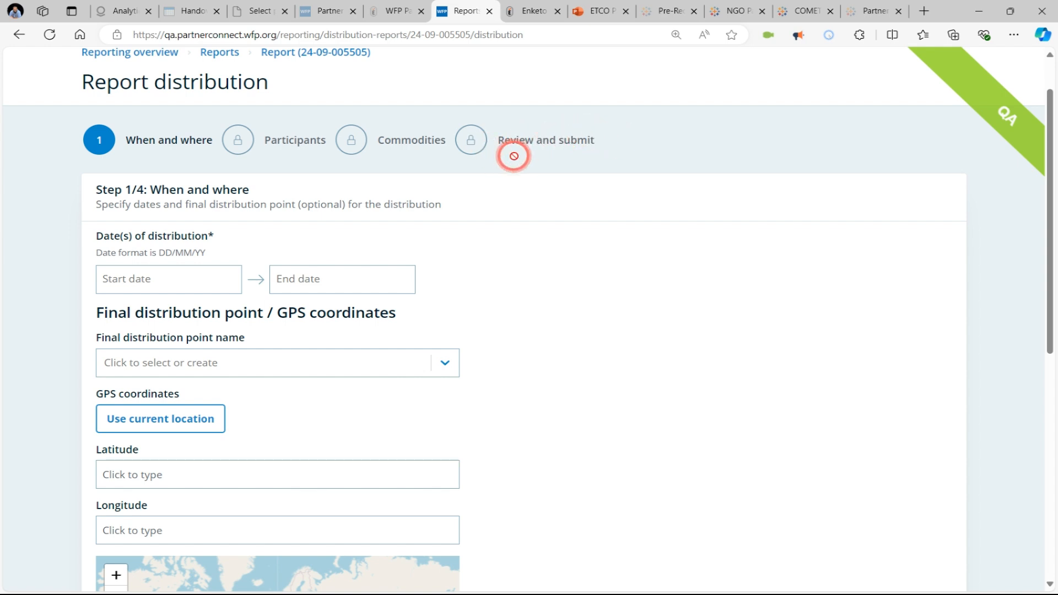
left_click(131, 280)
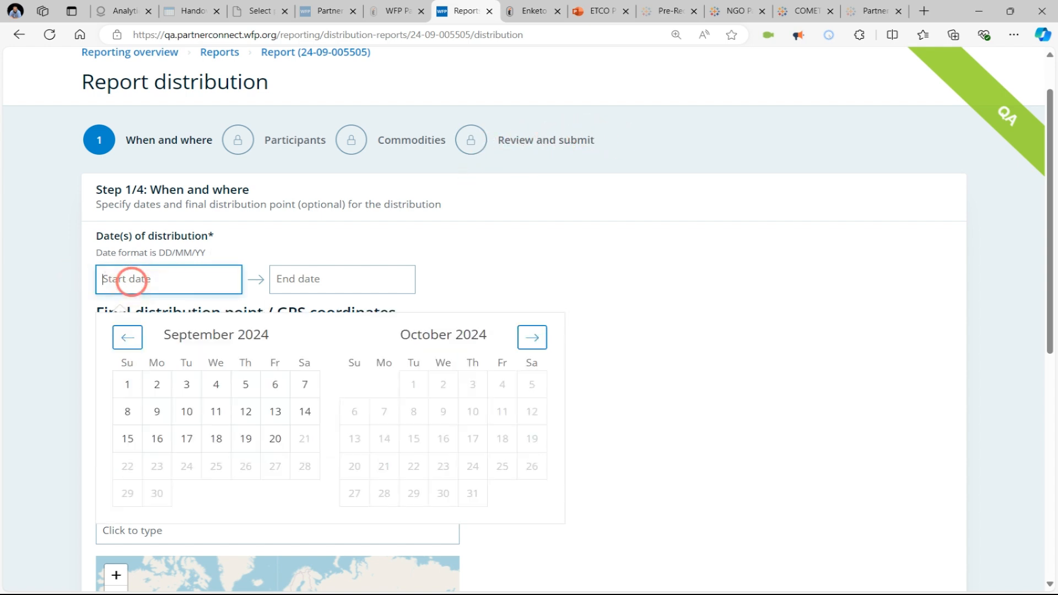
left_click(128, 418)
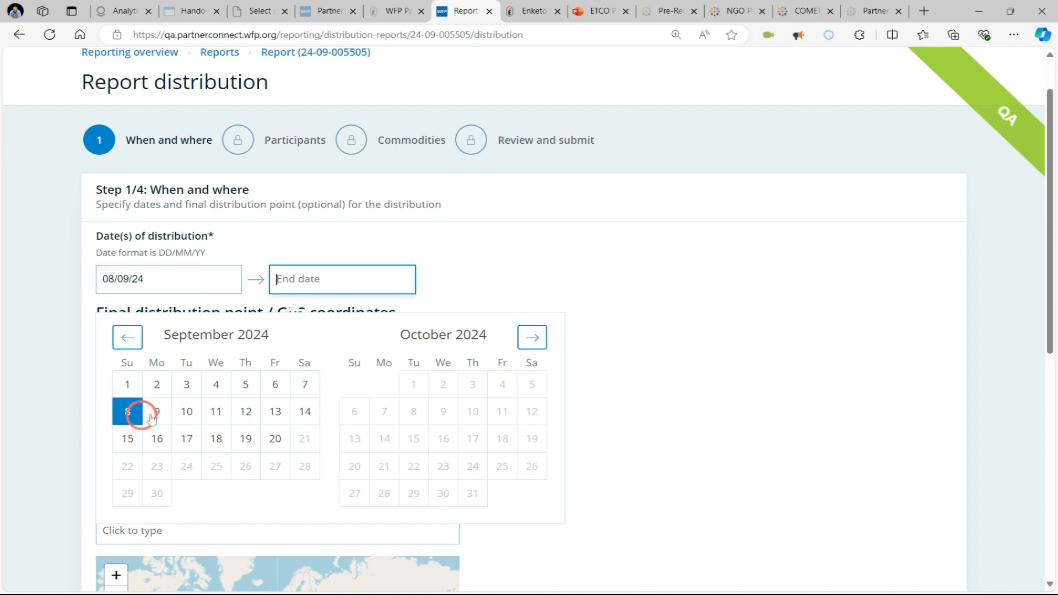
left_click(297, 415)
left_click(184, 353)
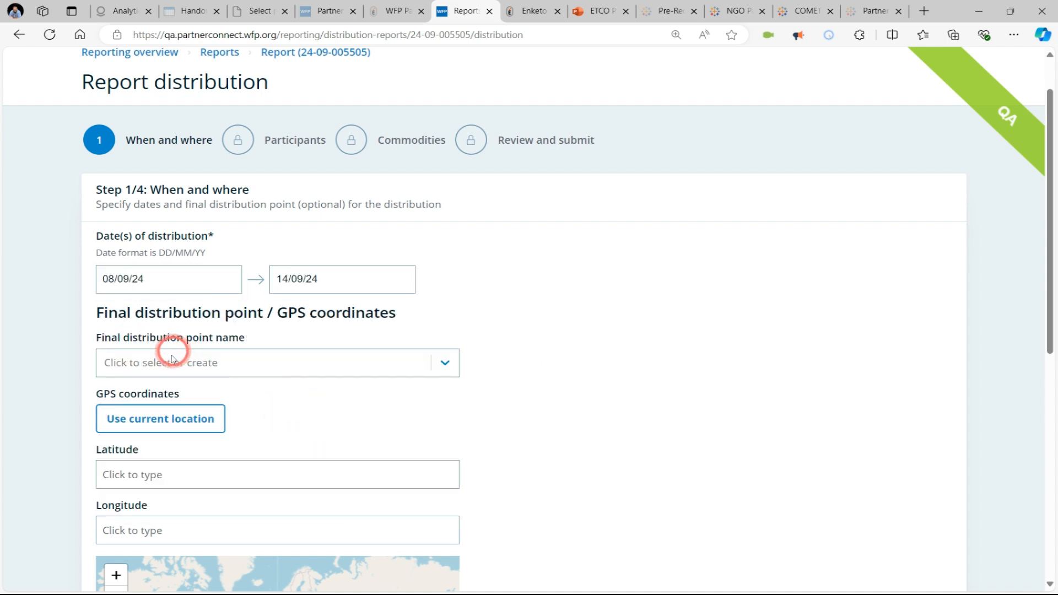
Select Meles as the final distribution point and fill the GPS coordinates from the current location.
left_click(132, 362)
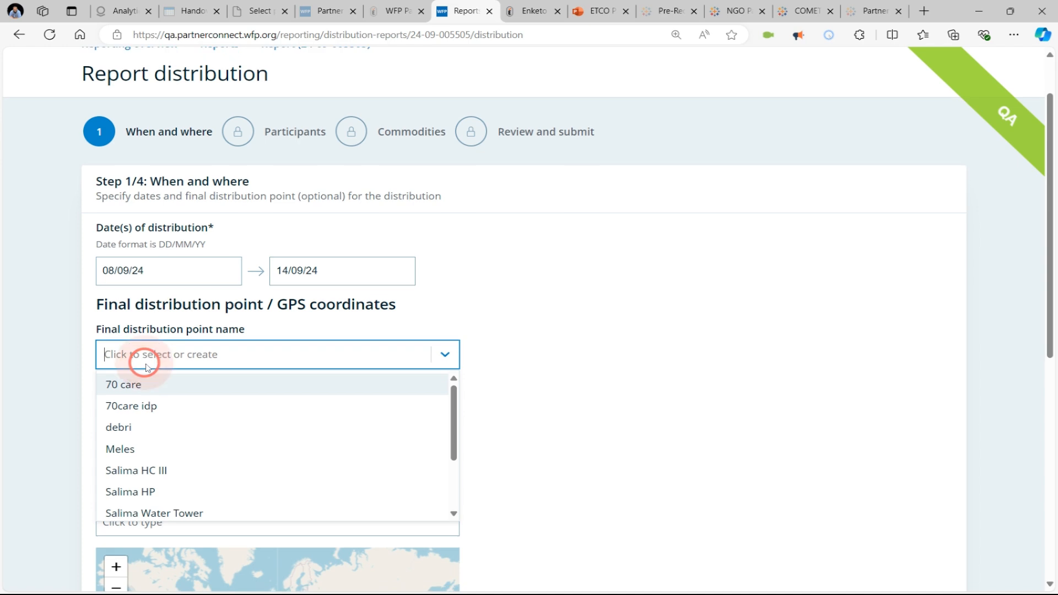
left_click(152, 452)
scroll(308, 391, "down", 2)
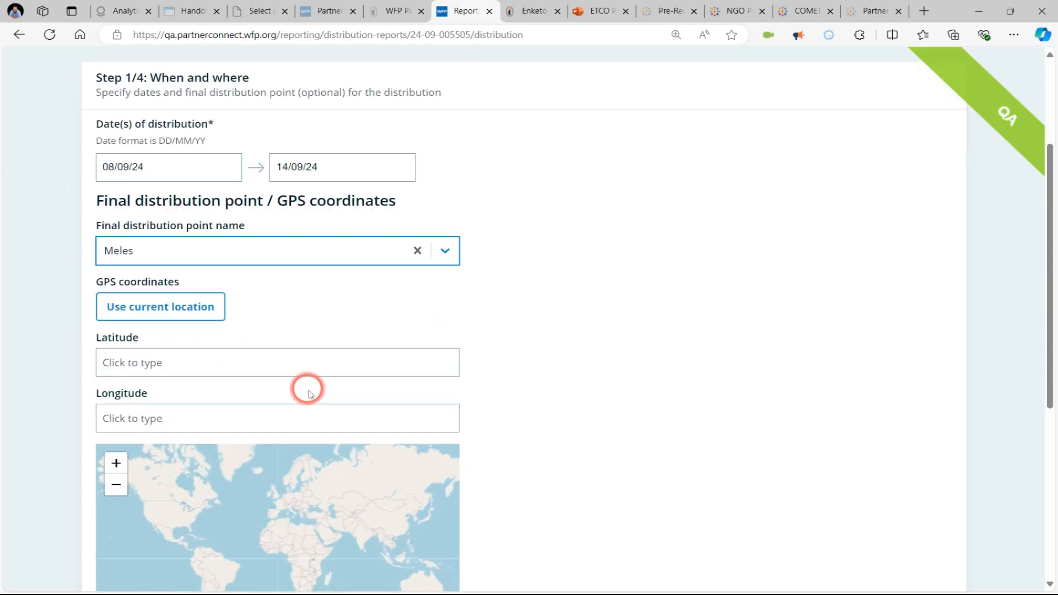
left_click(170, 306)
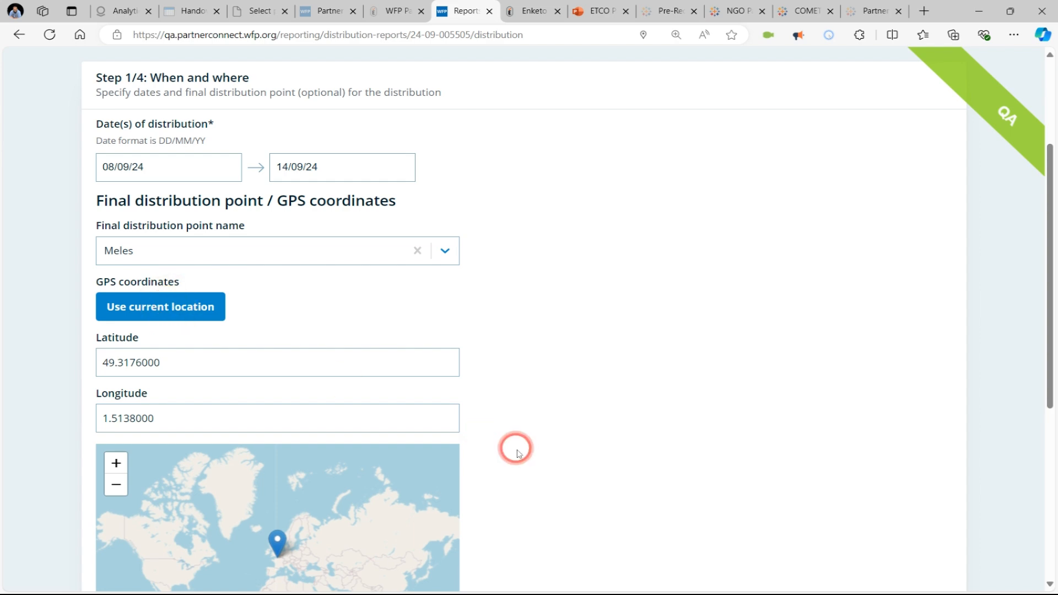
Place the map marker in northern Ethiopia, about latitude 13.16 and longitude 39.56, and continue to the participants stage.
scroll(514, 447, "down", 3)
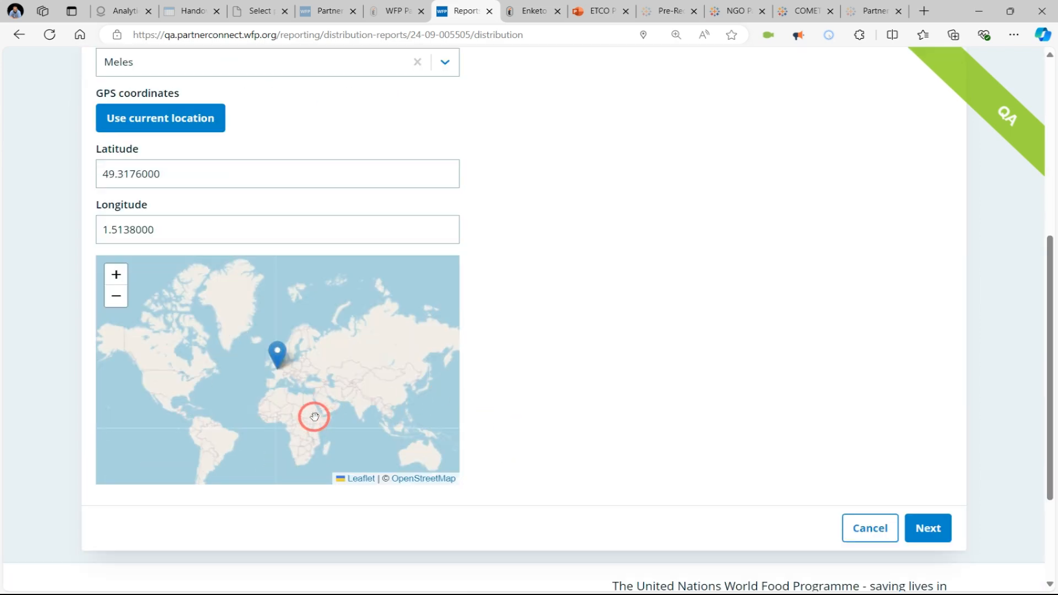
scroll(314, 417, "up", 4)
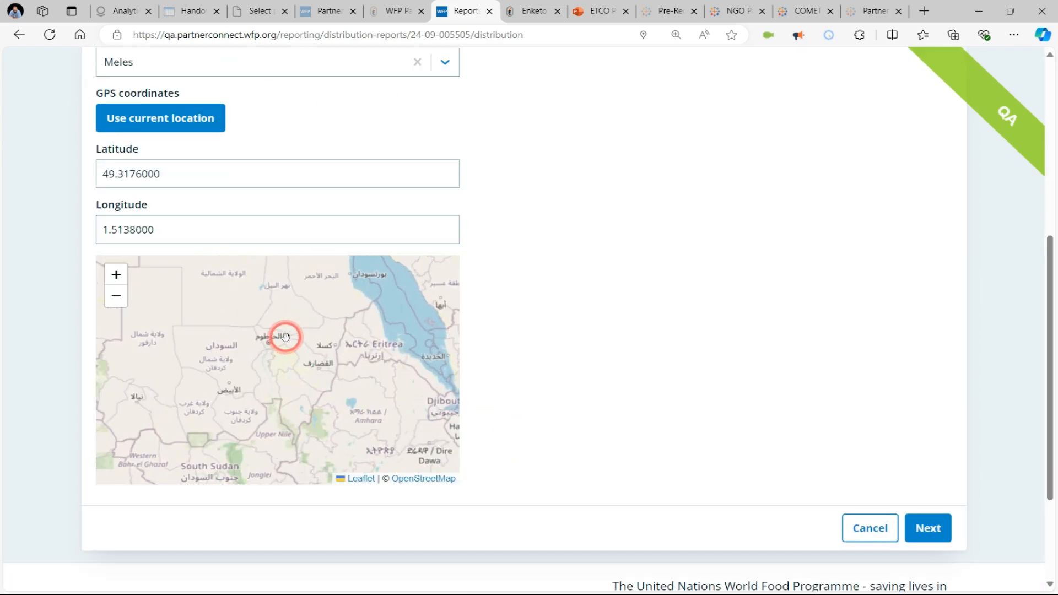
left_click_drag(371, 401, 239, 366)
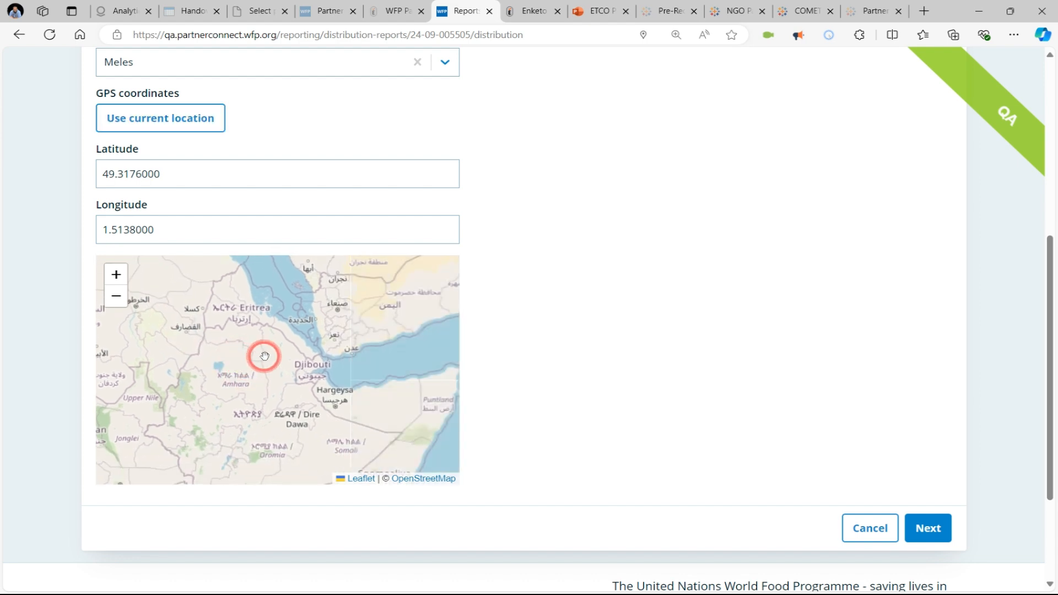
left_click(258, 346)
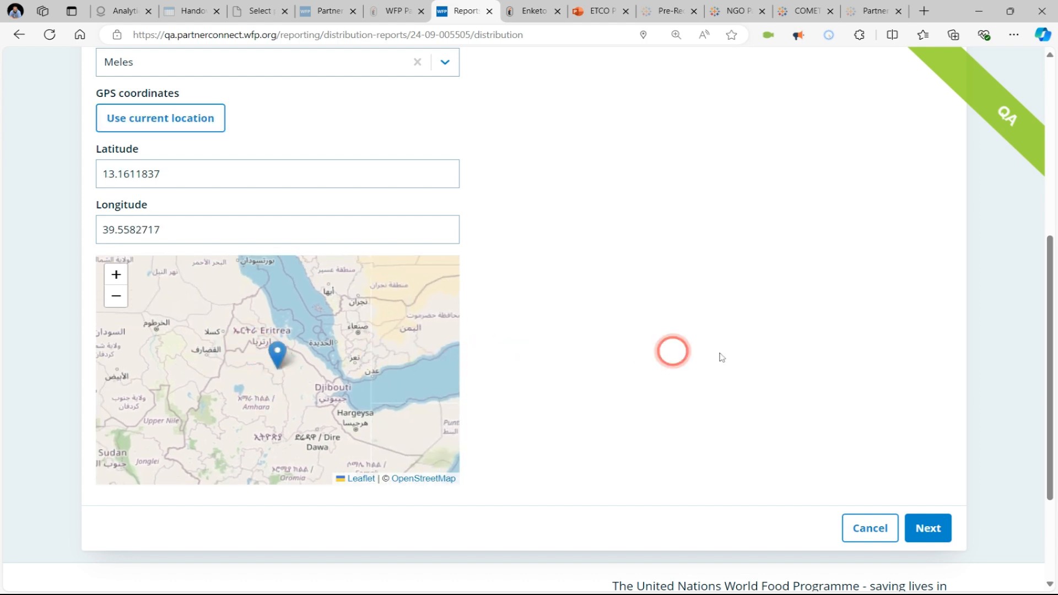
left_click(929, 528)
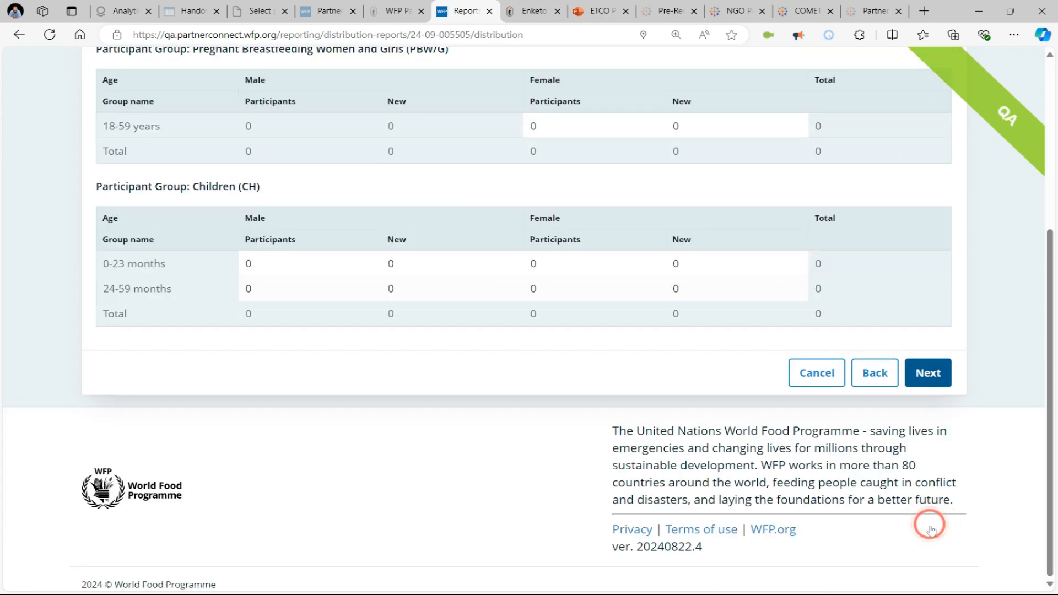
Enter 30 female participants aged 18-59 years, 5 of them new, for the Pregnant Breastfeeding Women and Girls group.
scroll(708, 449, "up", 2)
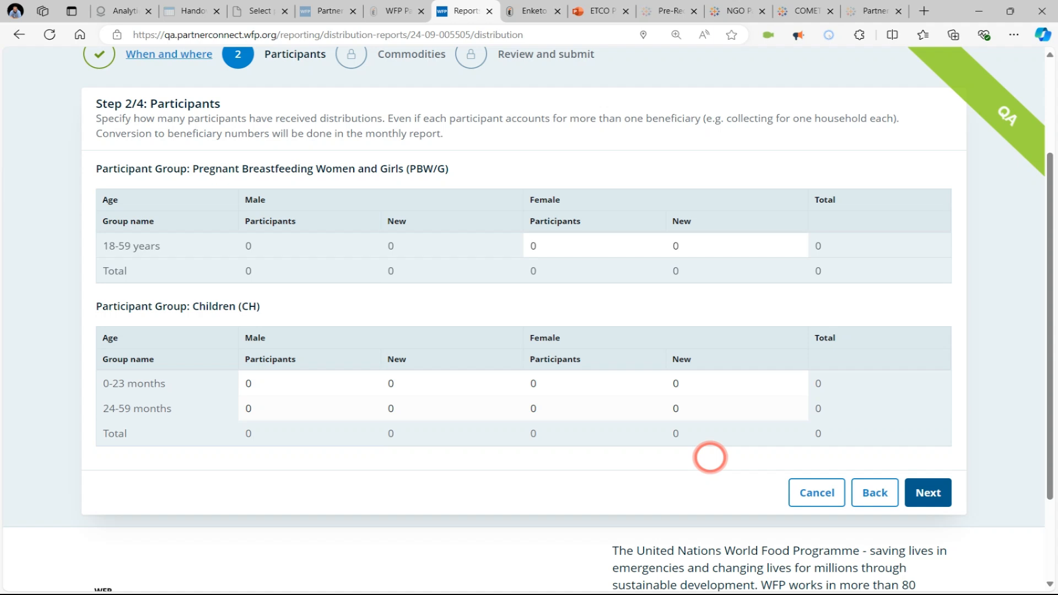
scroll(174, 166, "up", 1)
scroll(174, 167, "up", 1)
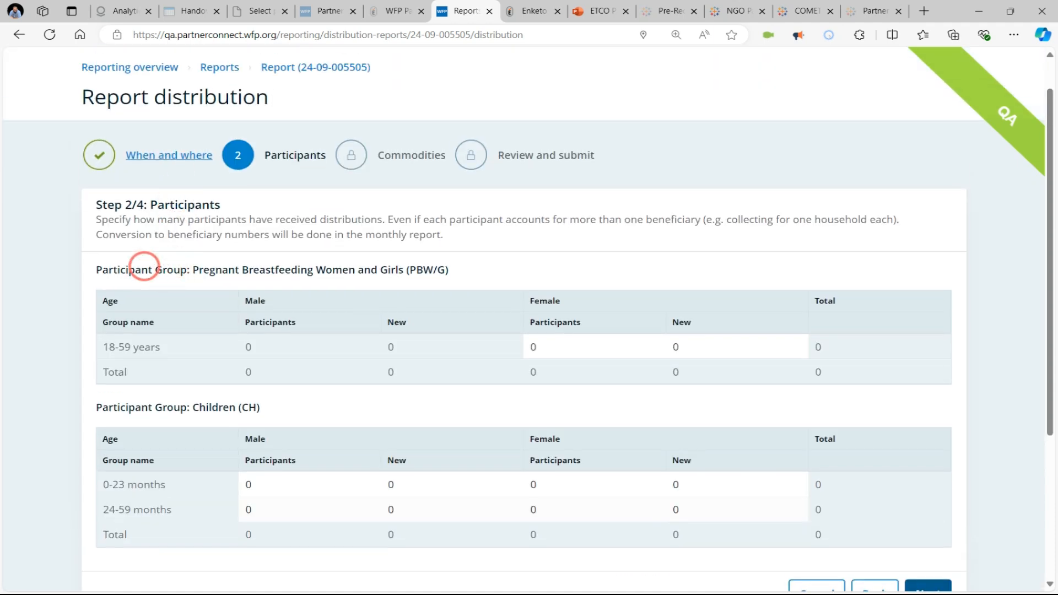
left_click_drag(98, 267, 444, 263)
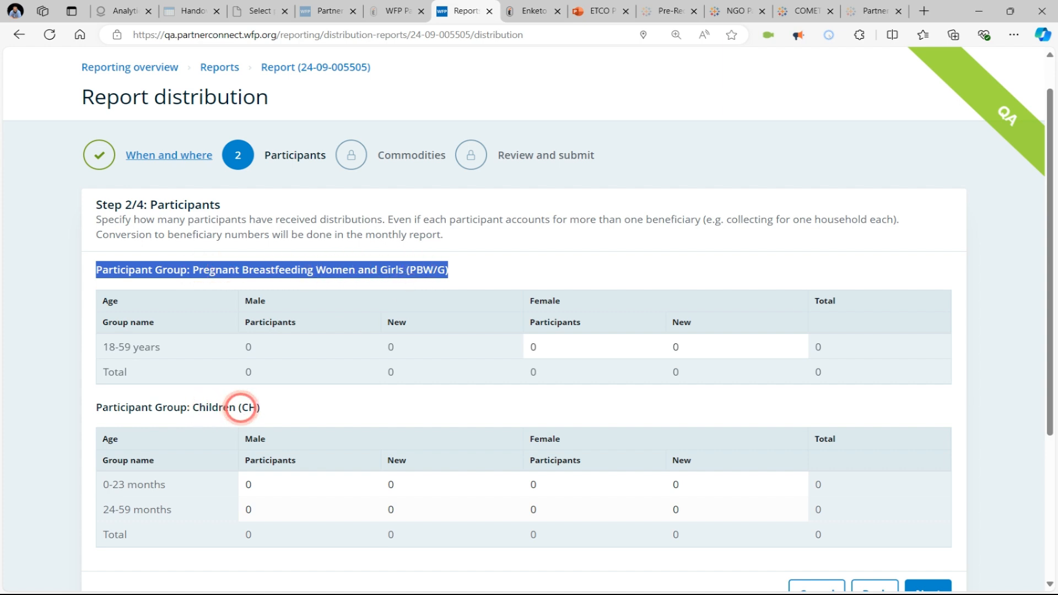
left_click(570, 347)
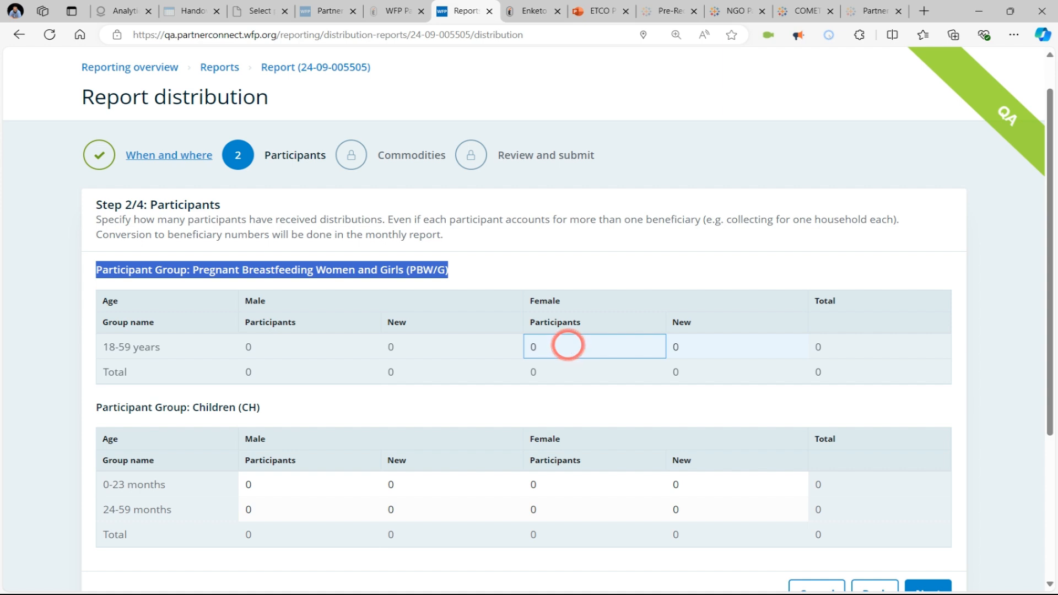
left_click(567, 345)
type("3")
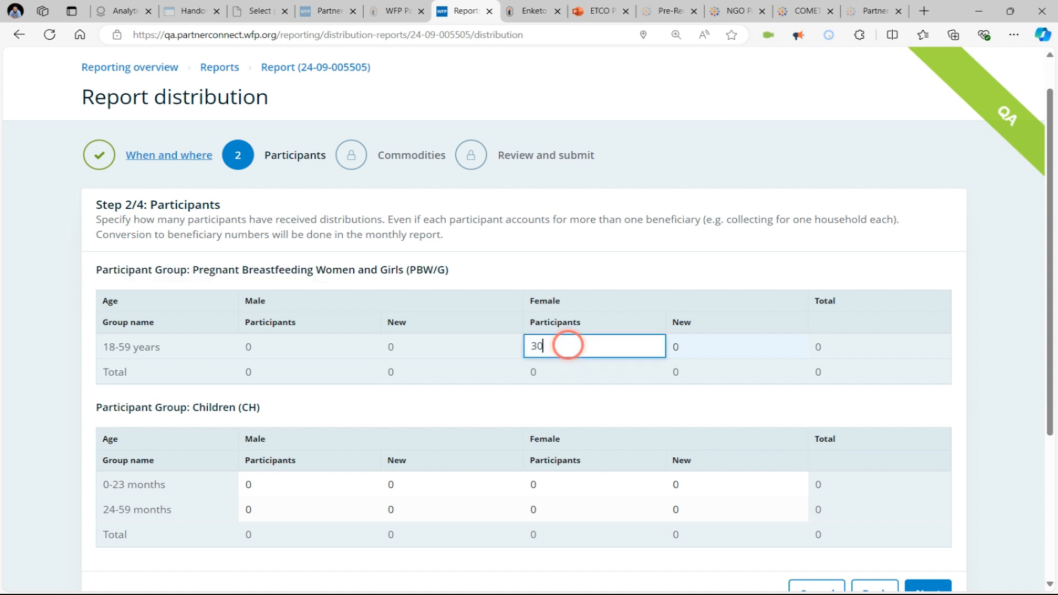
type("0")
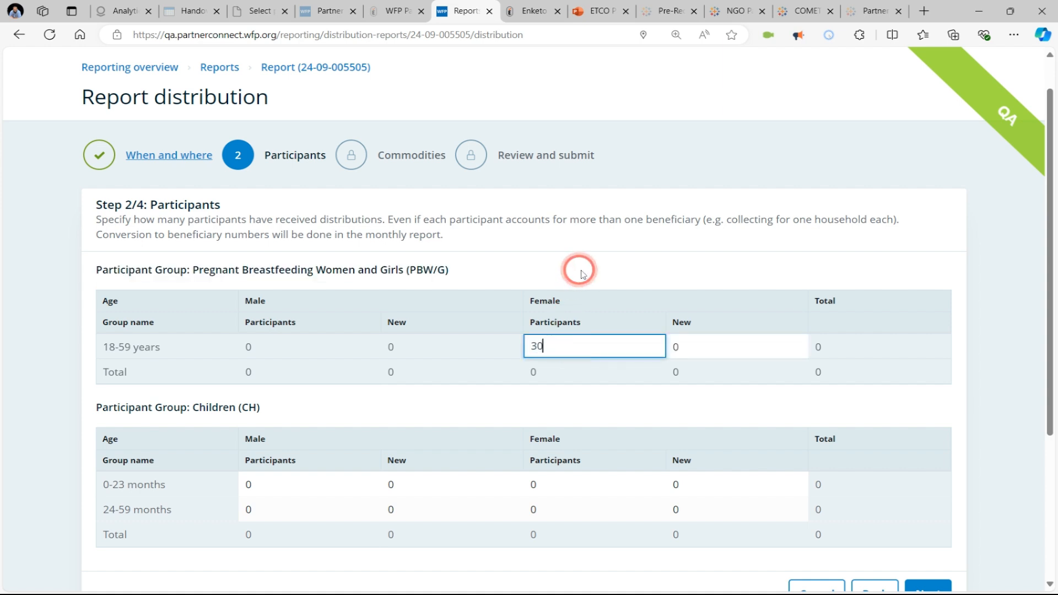
left_click(711, 354)
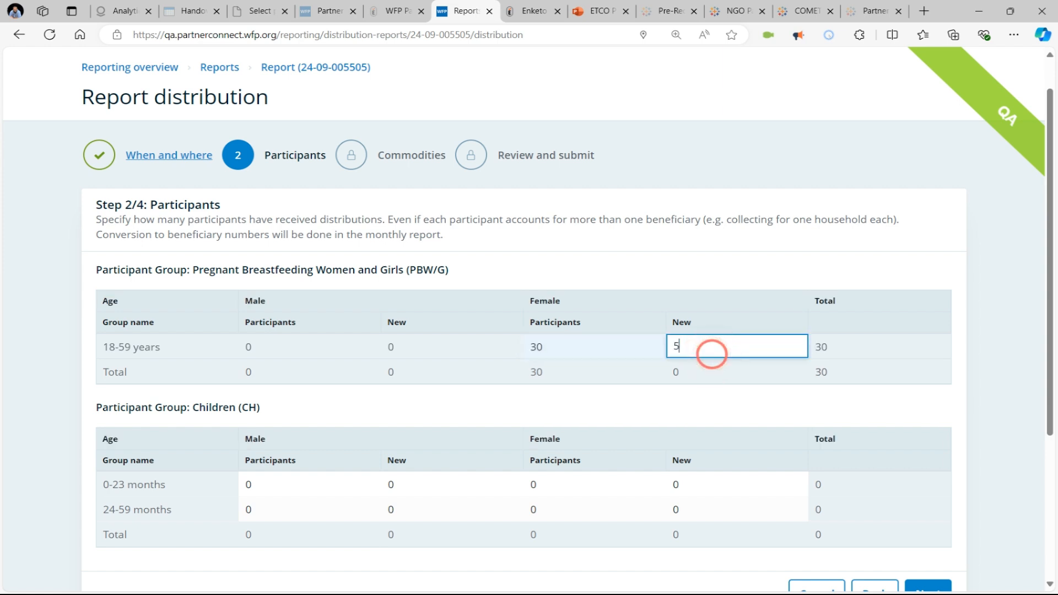
left_click(749, 289)
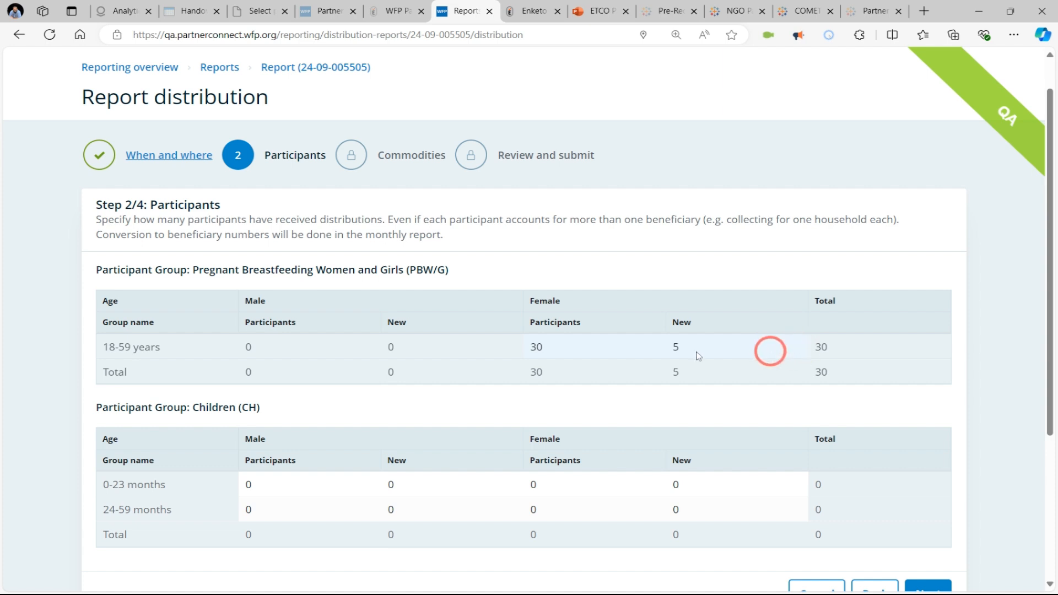
scroll(442, 422, "down", 1)
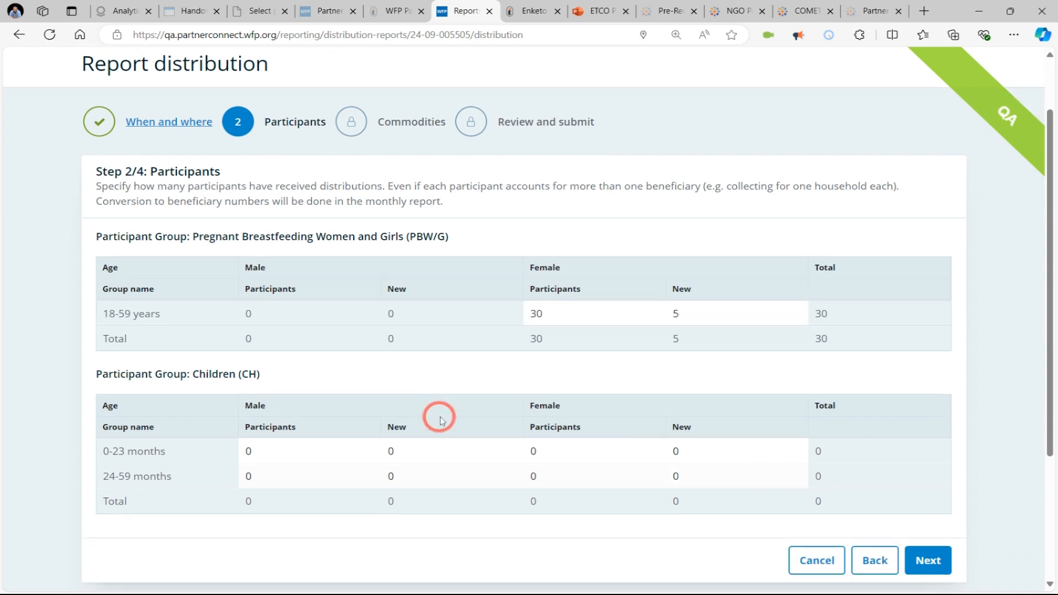
For children aged 0-23 months, enter 20 male participants with 4 new and 50 female participants with 5 new.
left_click(268, 453)
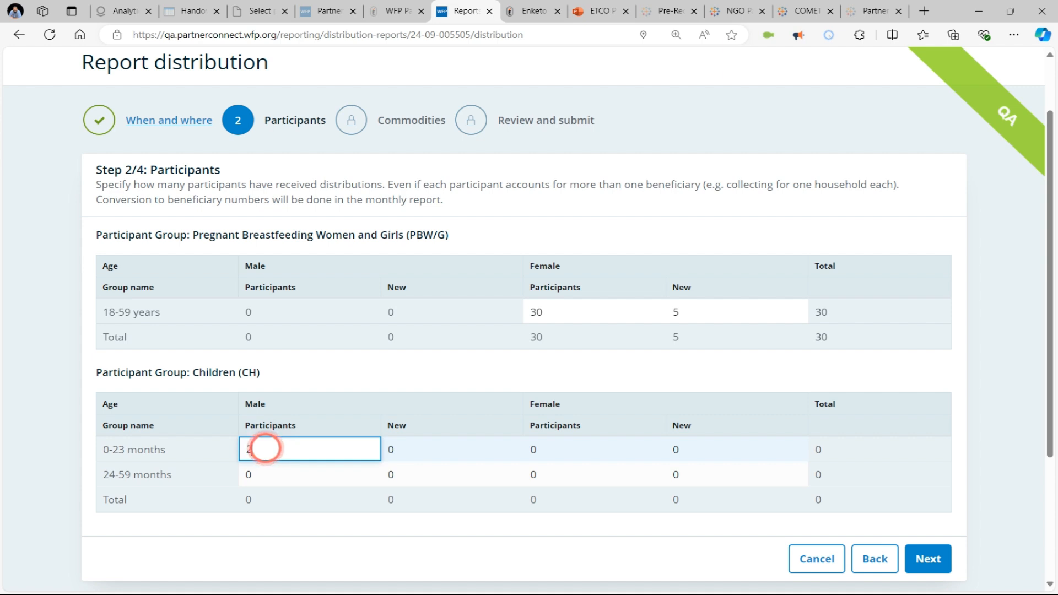
left_click(446, 449)
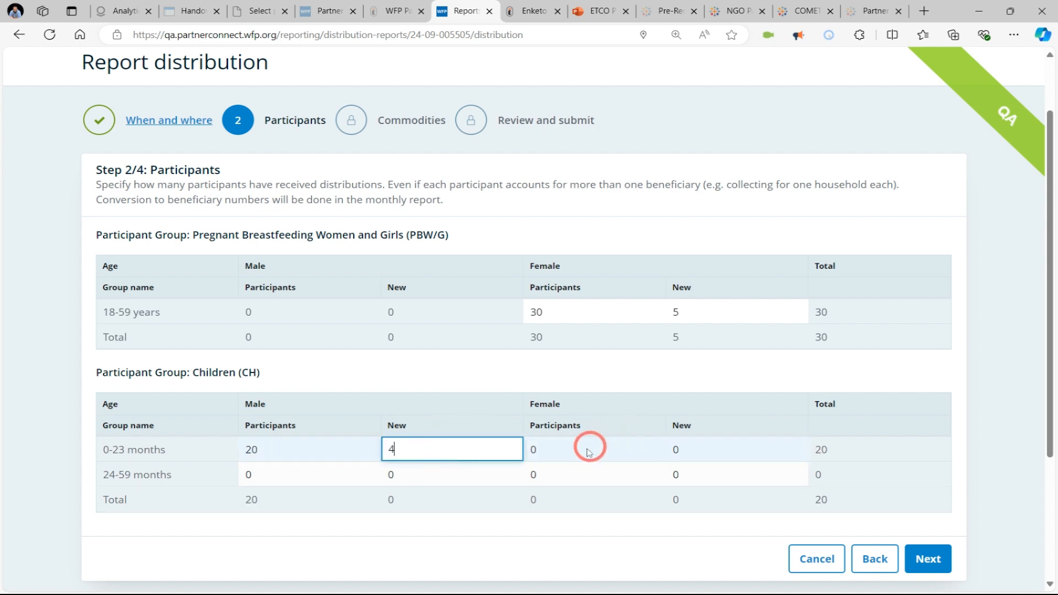
left_click(560, 454)
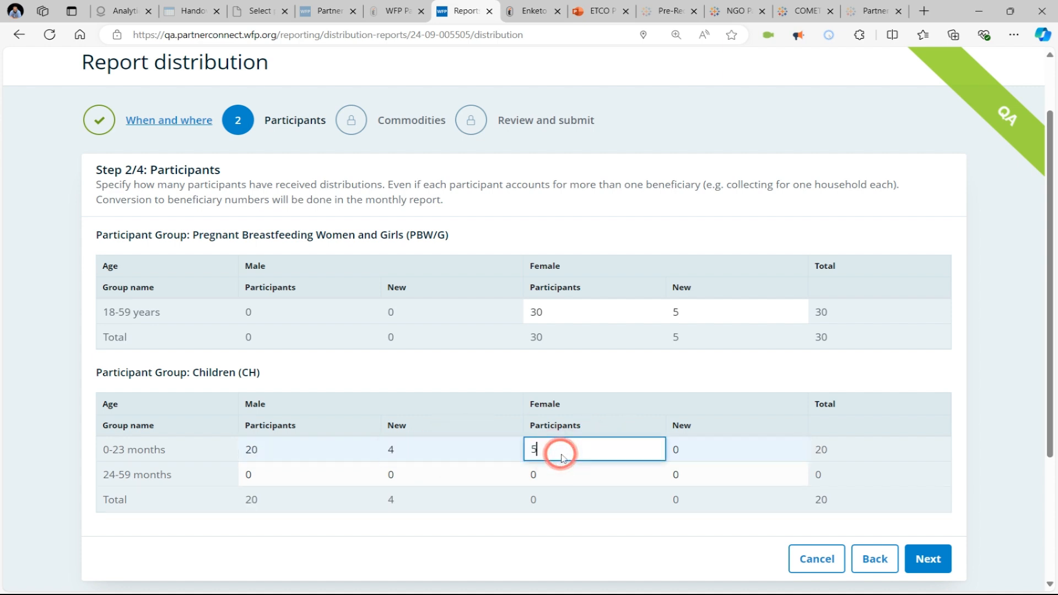
type("50")
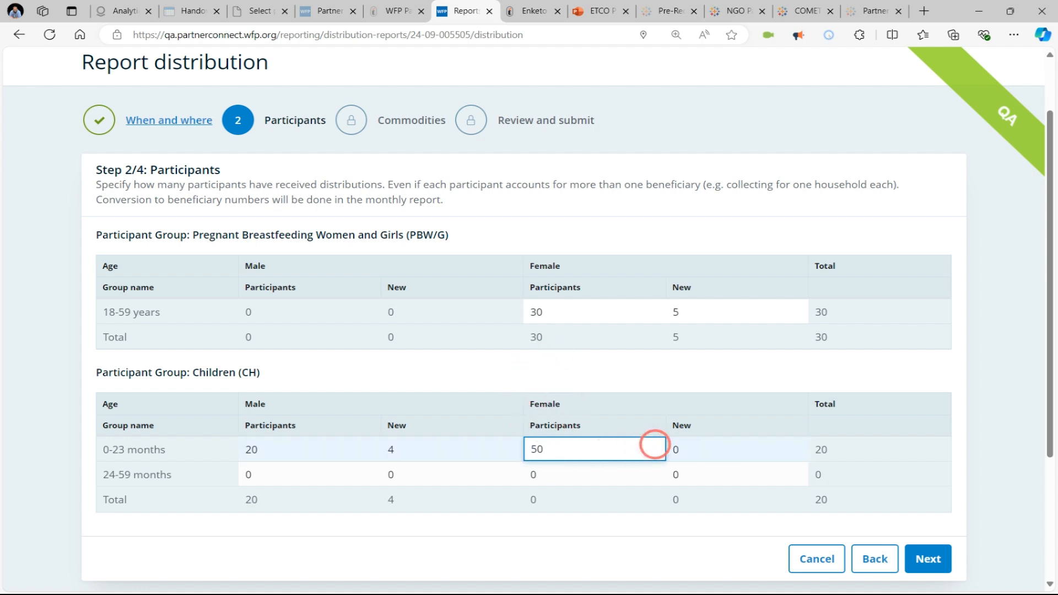
left_click(696, 449)
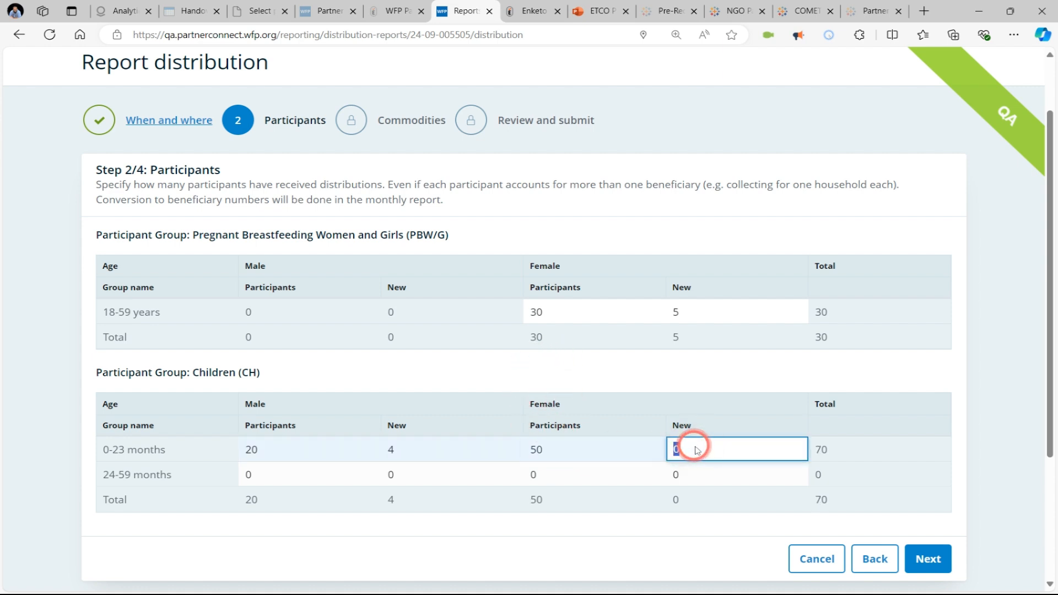
For children aged 24-59 months, enter 60 male participants, 60 of them new.
left_click(267, 477)
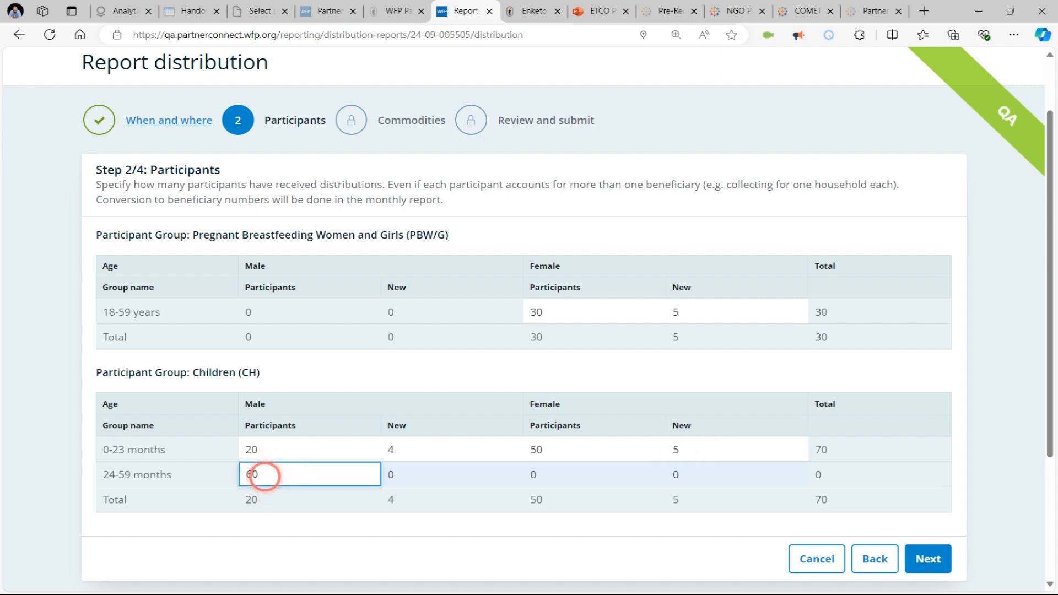
left_click(413, 481)
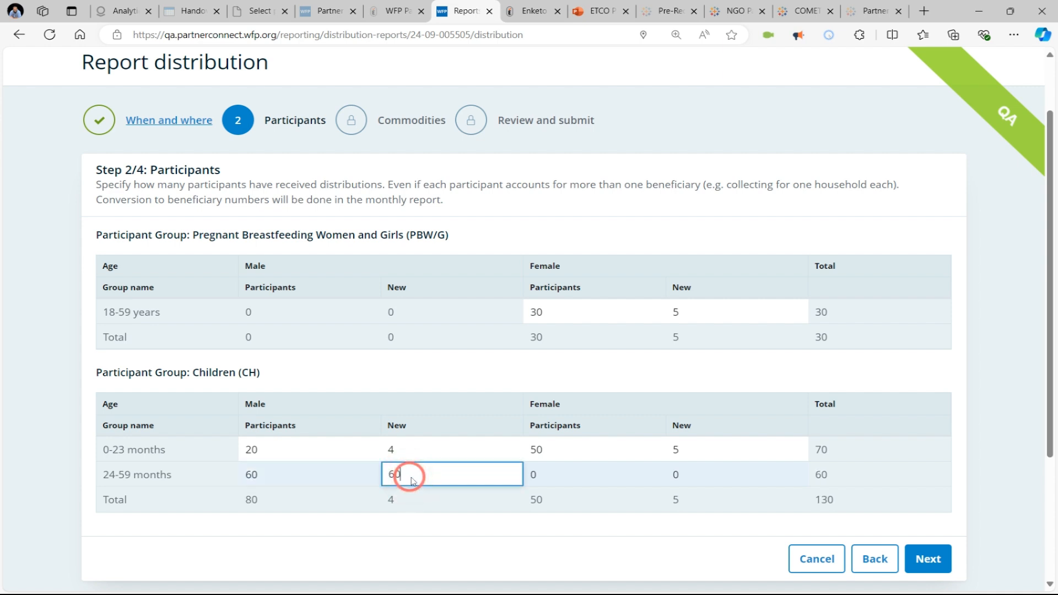
left_click(575, 469)
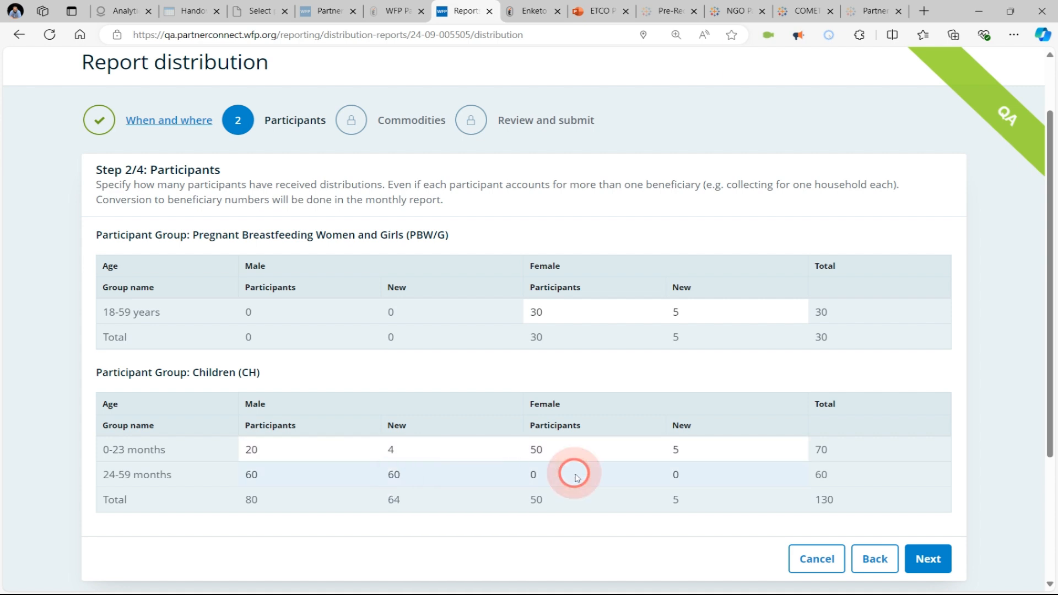
Try 61 new male children aged 24-59 months, exceeding the participant number, and restore the new count to 60.
double_click(399, 475)
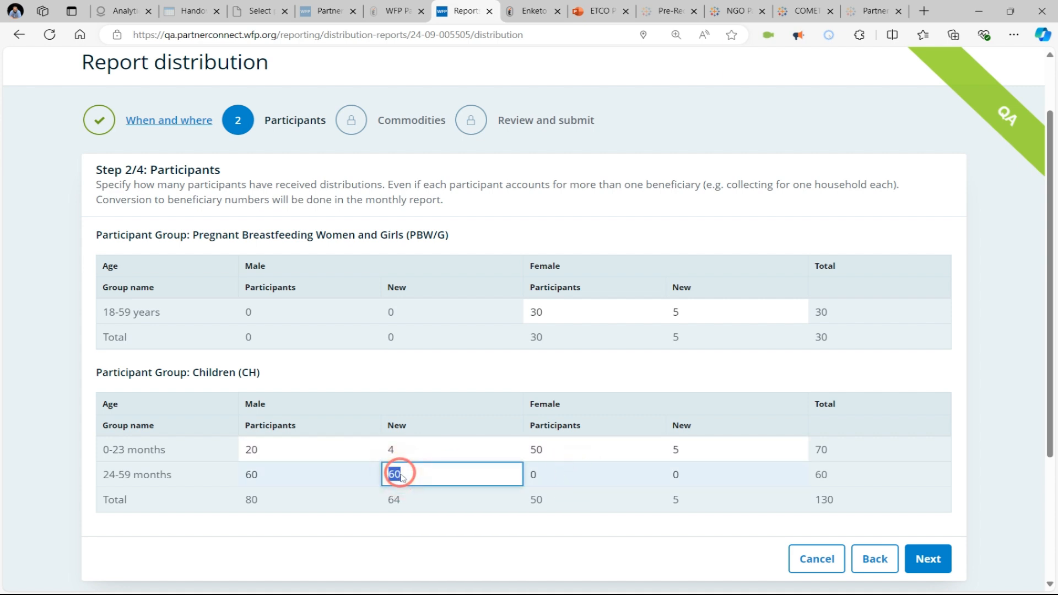
left_click(572, 484)
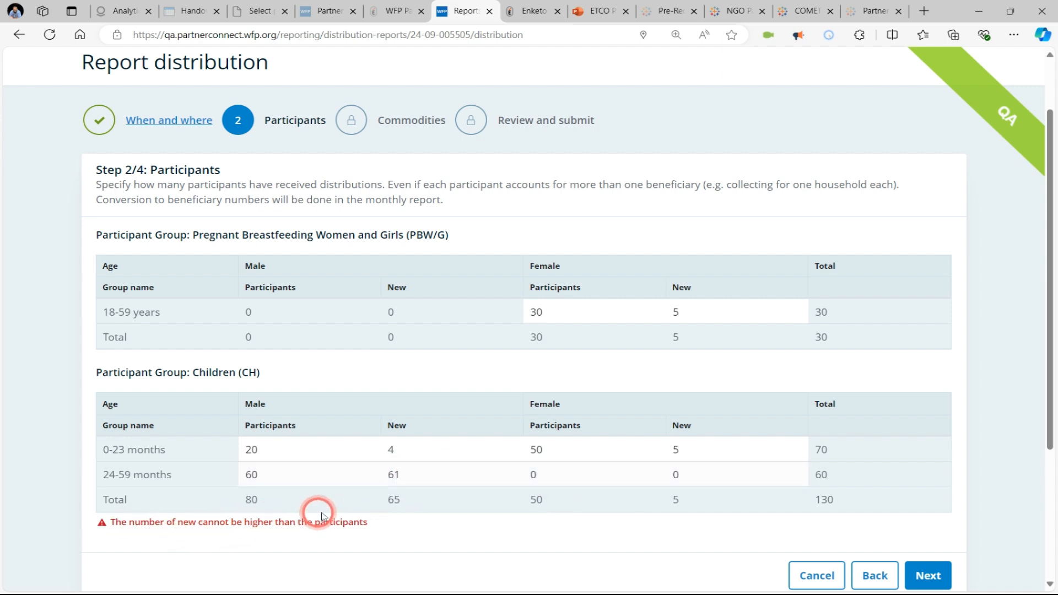
left_click(407, 477)
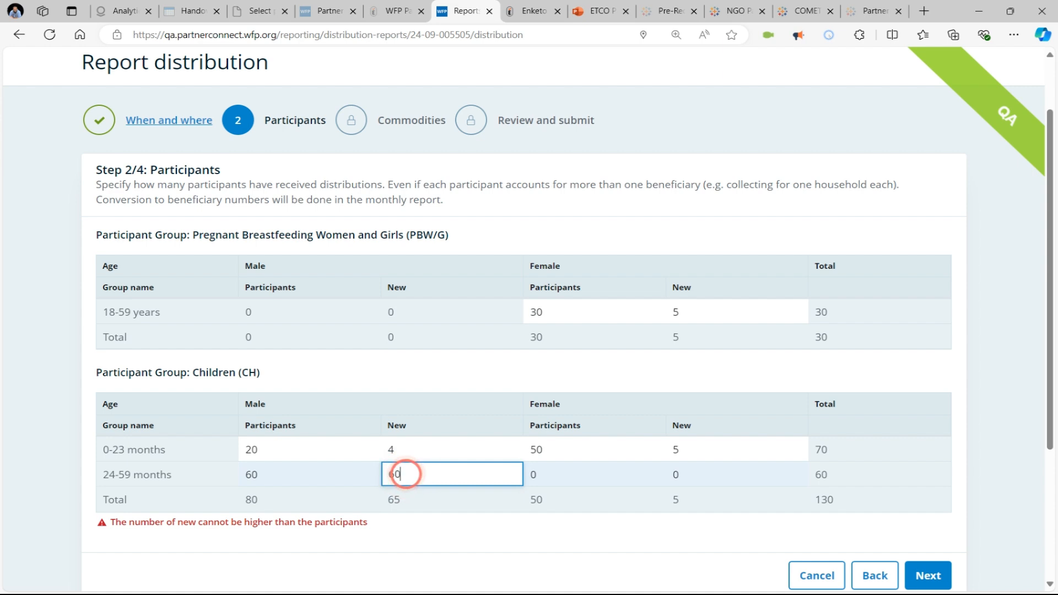
type("60")
Enter 40 female participants aged 24-59 months, 35 of them new, and continue to the commodities stage.
left_click(579, 472)
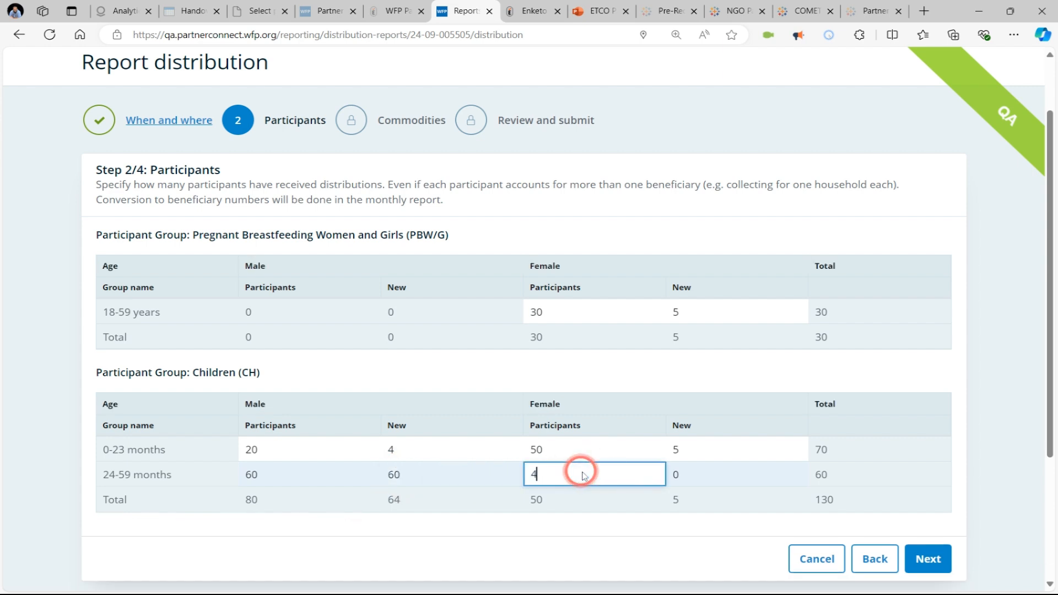
left_click(716, 472)
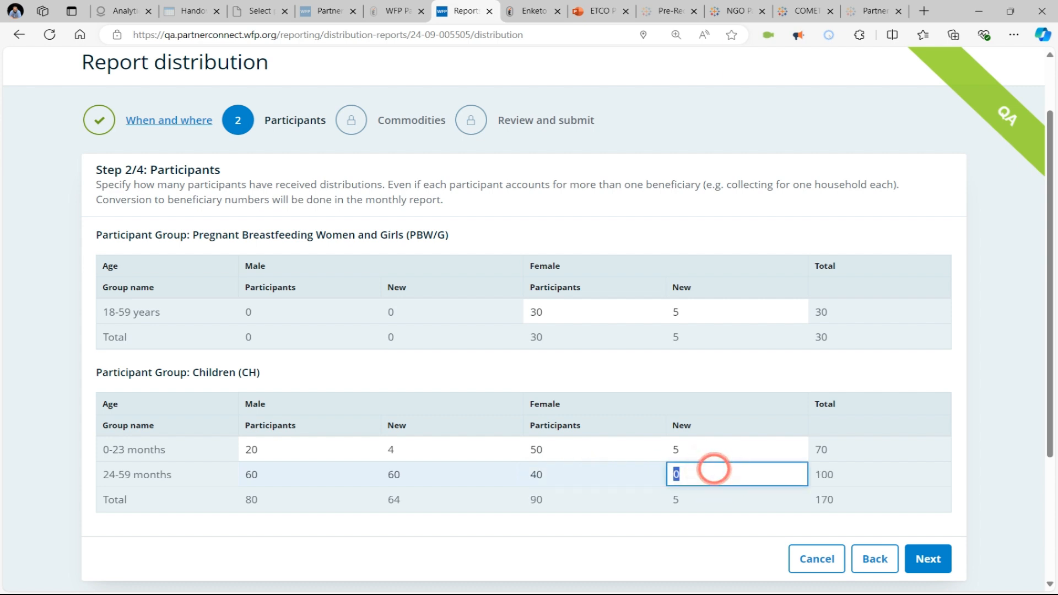
left_click(769, 366)
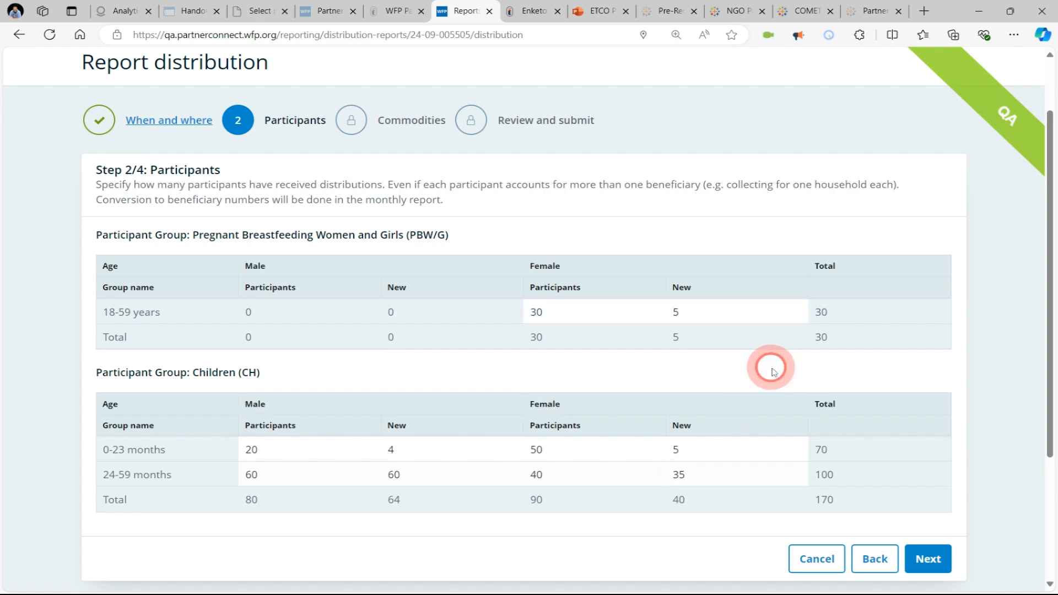
scroll(666, 388, "down", 2)
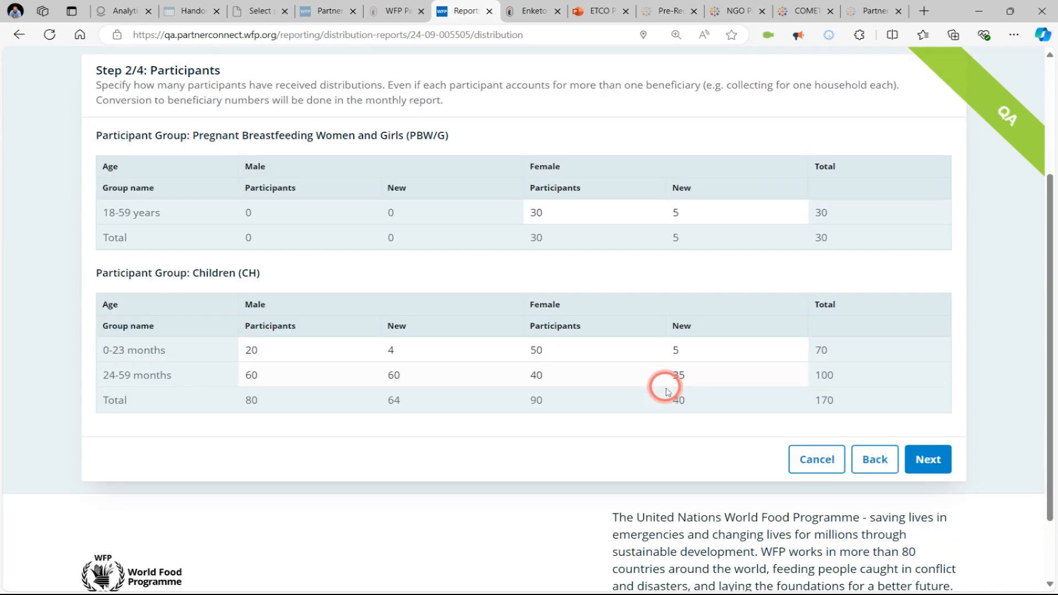
left_click(928, 459)
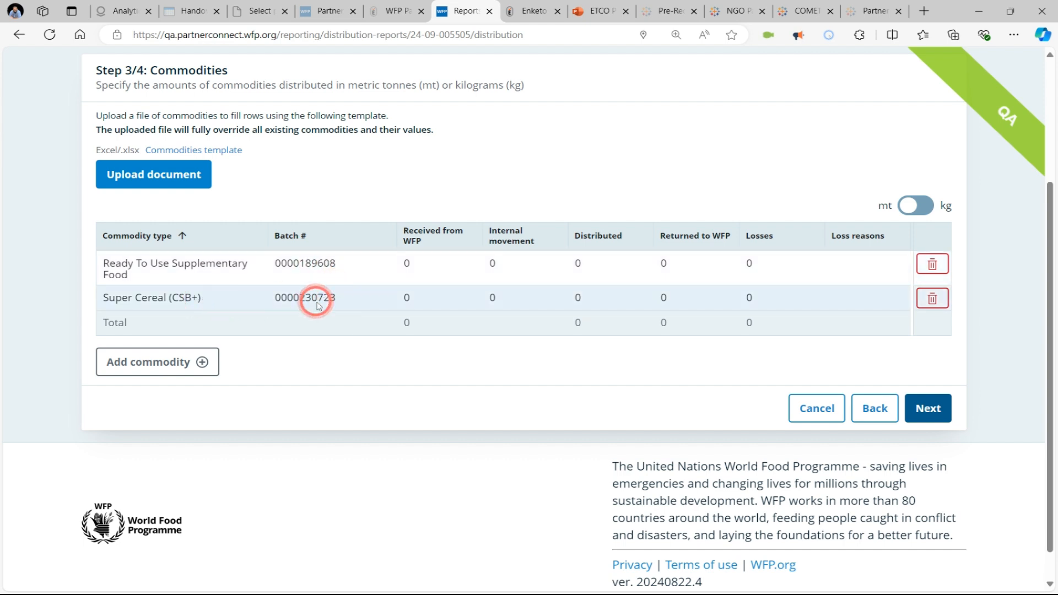
For Ready To Use Supplementary Food, enter 2 mt received from WFP and 2.5 mt distributed.
left_click(431, 269)
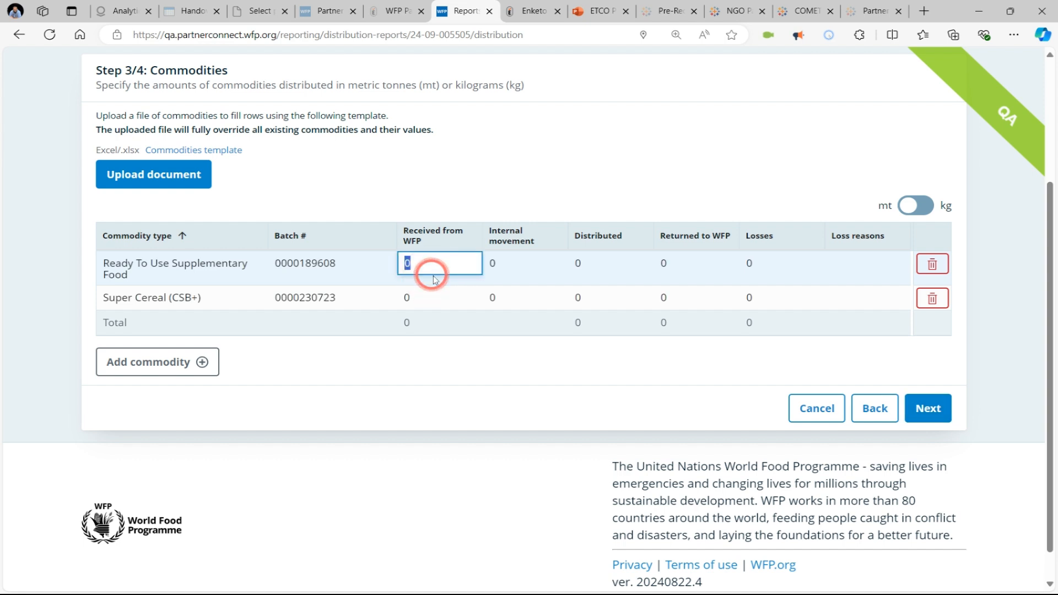
type("2")
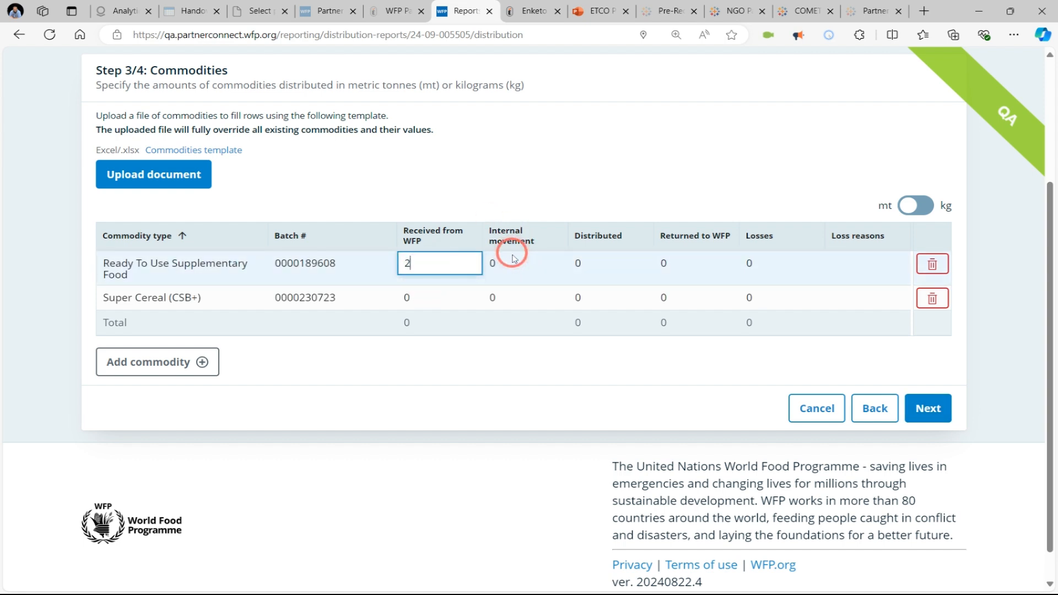
left_click(579, 260)
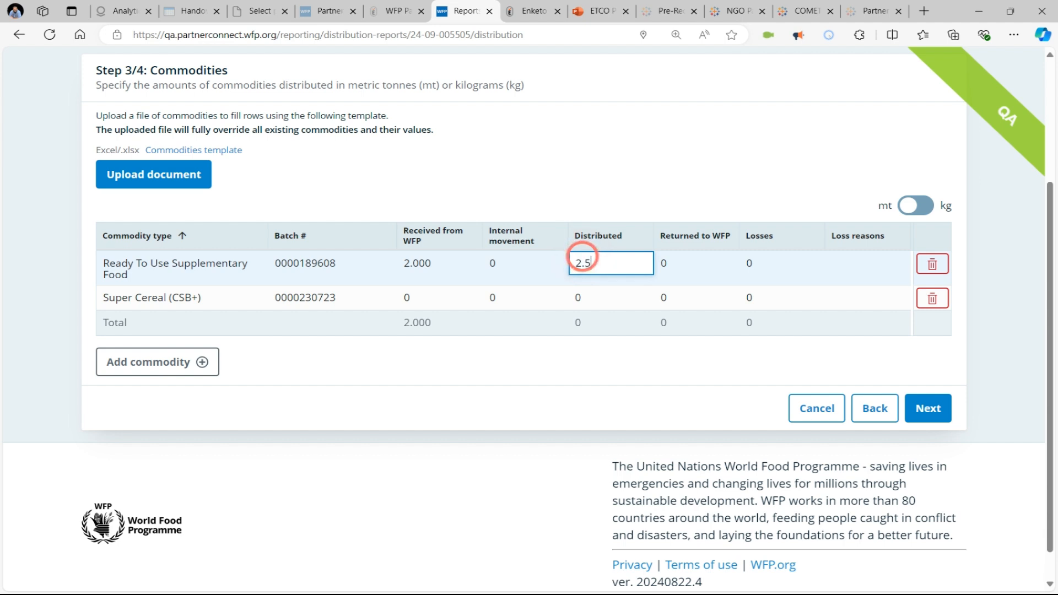
left_click(615, 184)
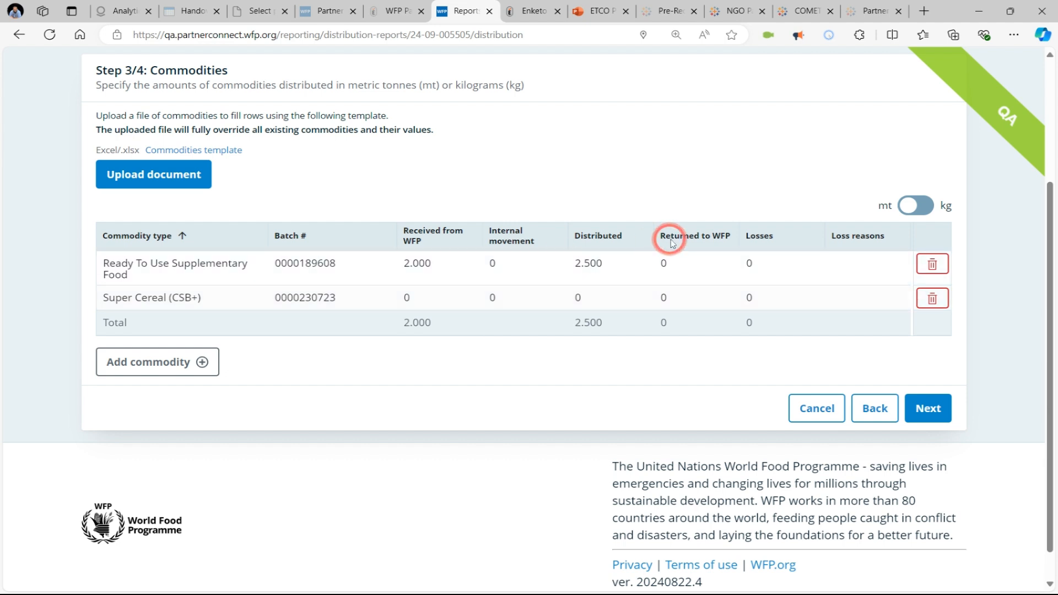
Record 0.1 mt of losses for Ready To Use Supplementary Food with the reason Attack by termites.
left_click(752, 265)
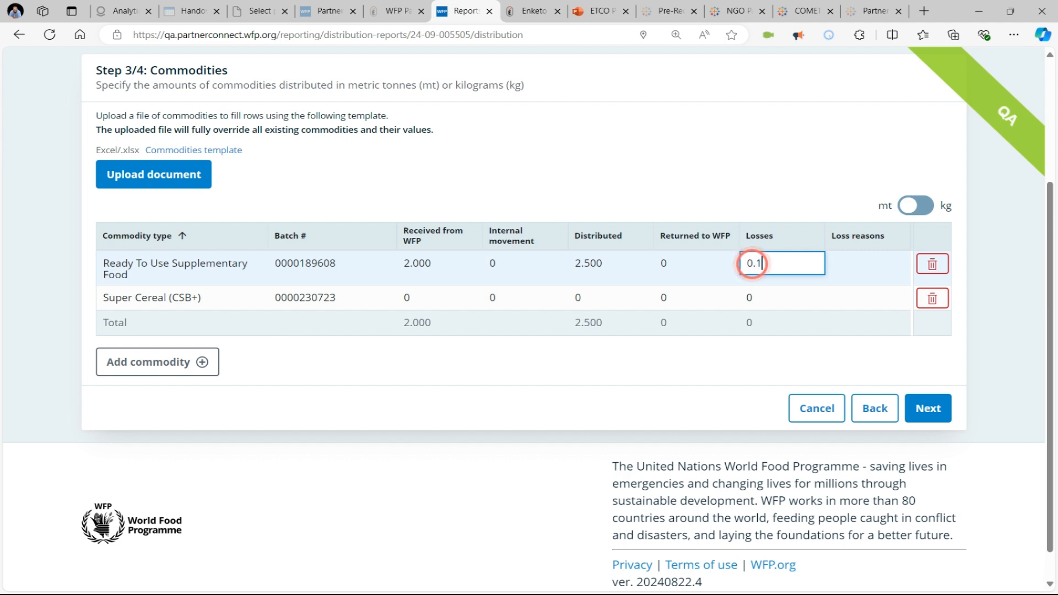
left_click(739, 130)
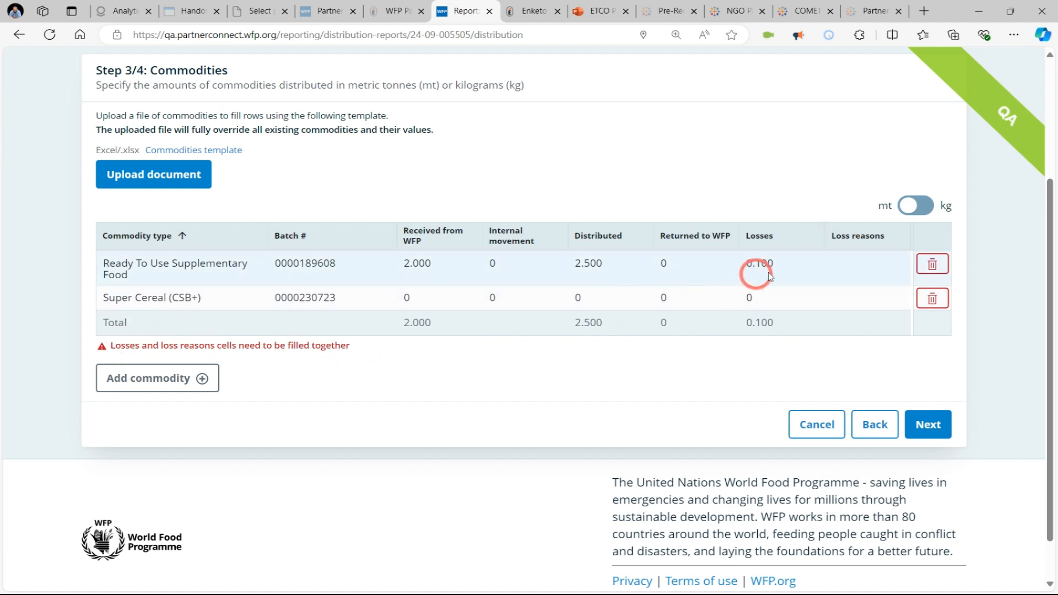
left_click(853, 263)
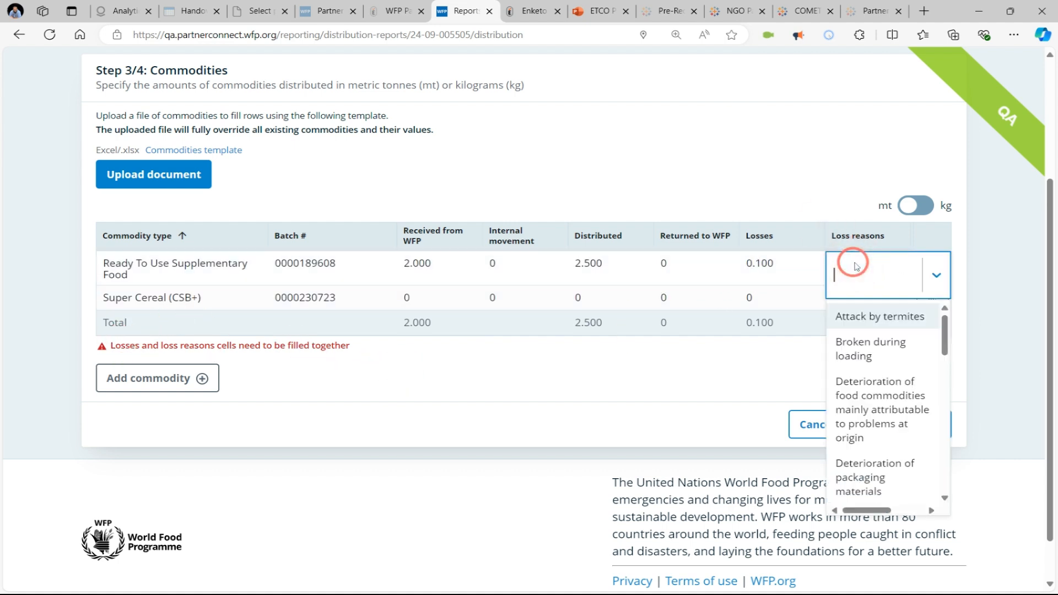
left_click(887, 318)
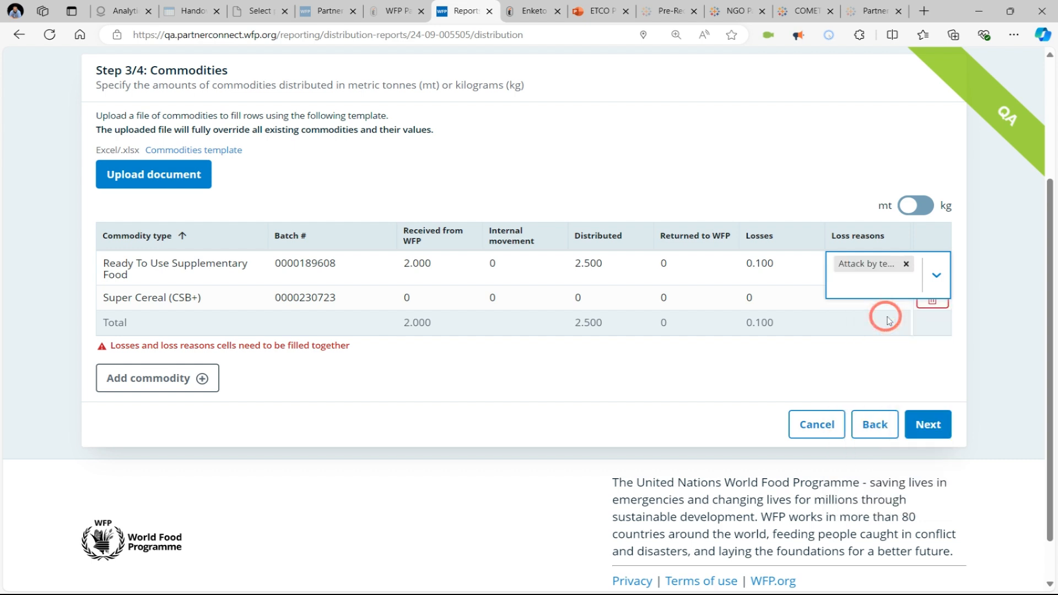
For Super Cereal (CSB+), enter 5.5 mt received from WFP and an internal movement of -1 mt.
left_click(419, 299)
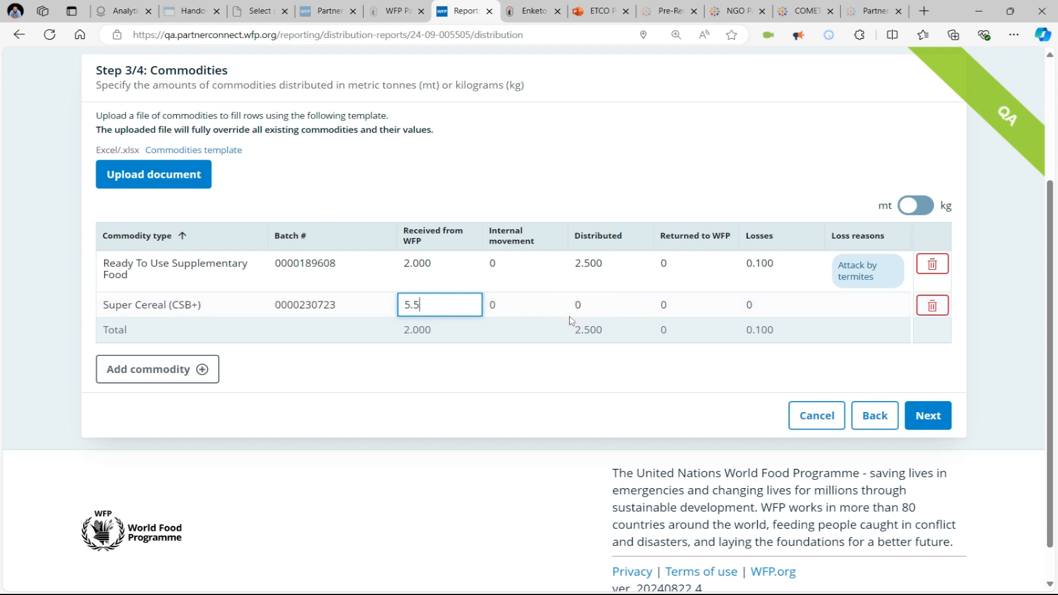
type("5.5")
left_click(505, 402)
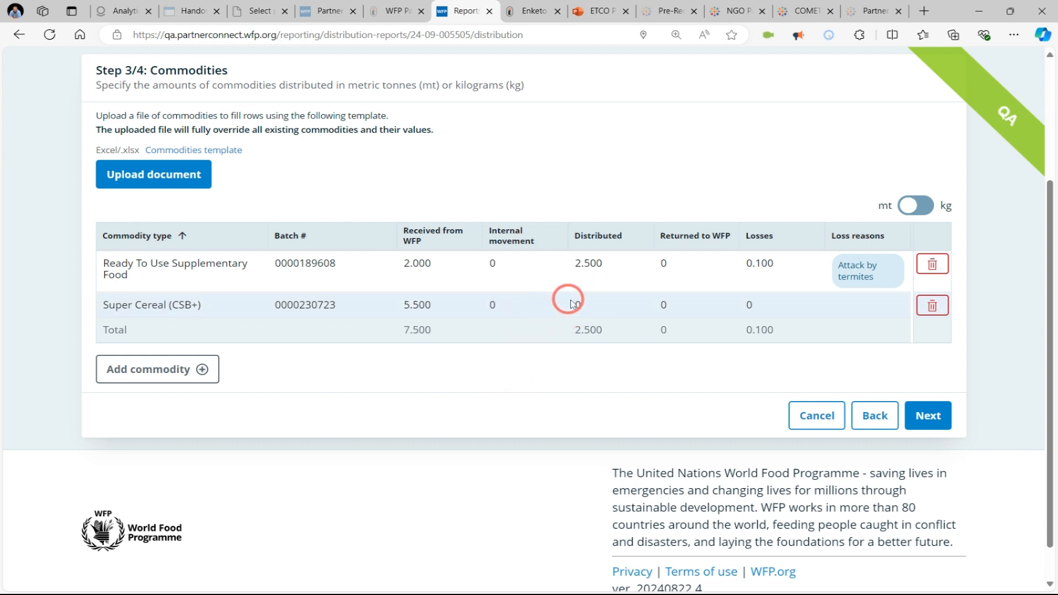
left_click(513, 306)
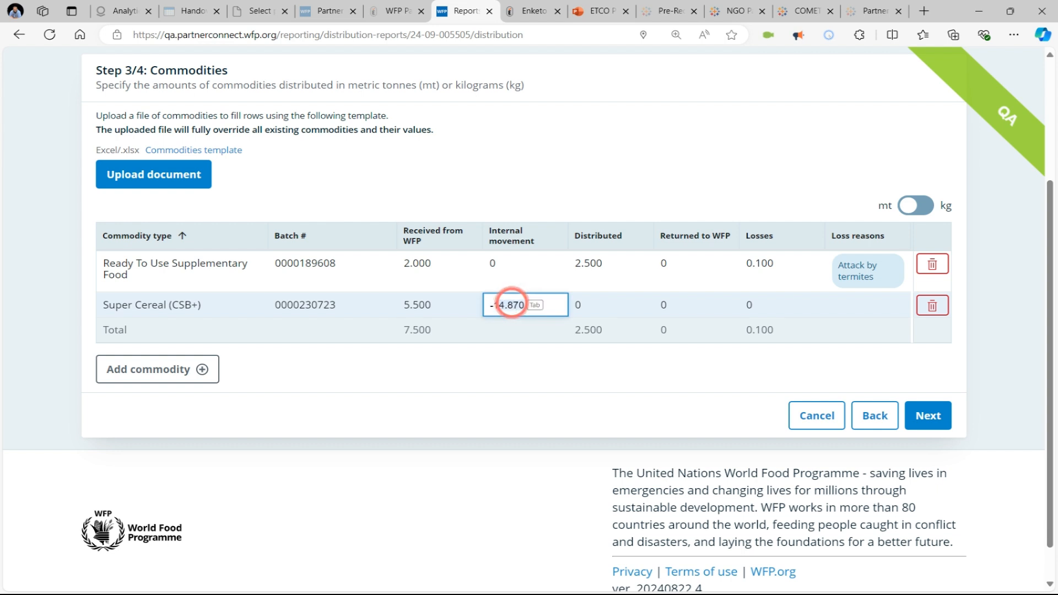
type("-1.")
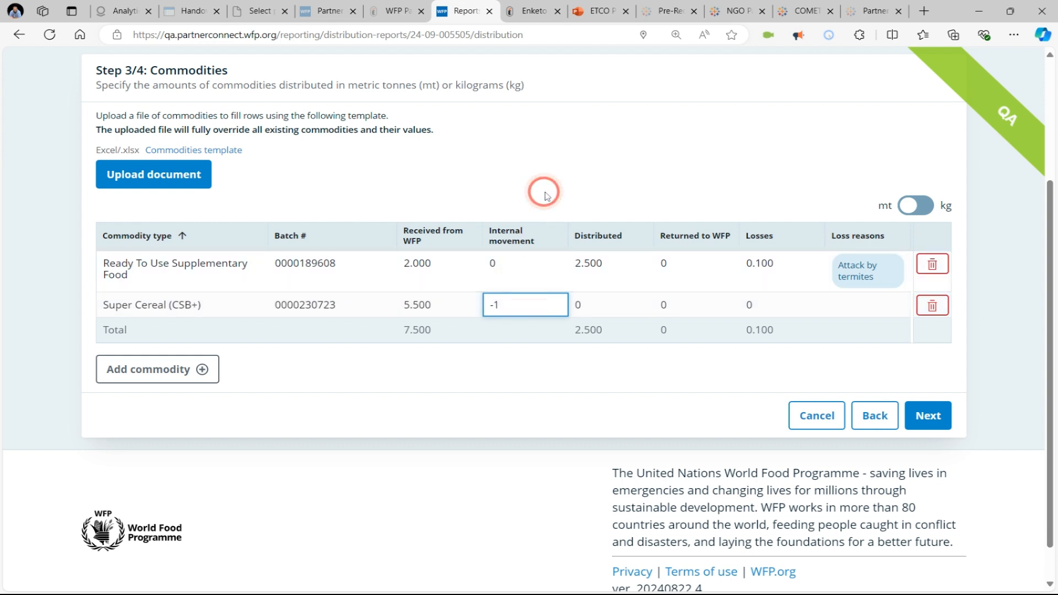
left_click(546, 194)
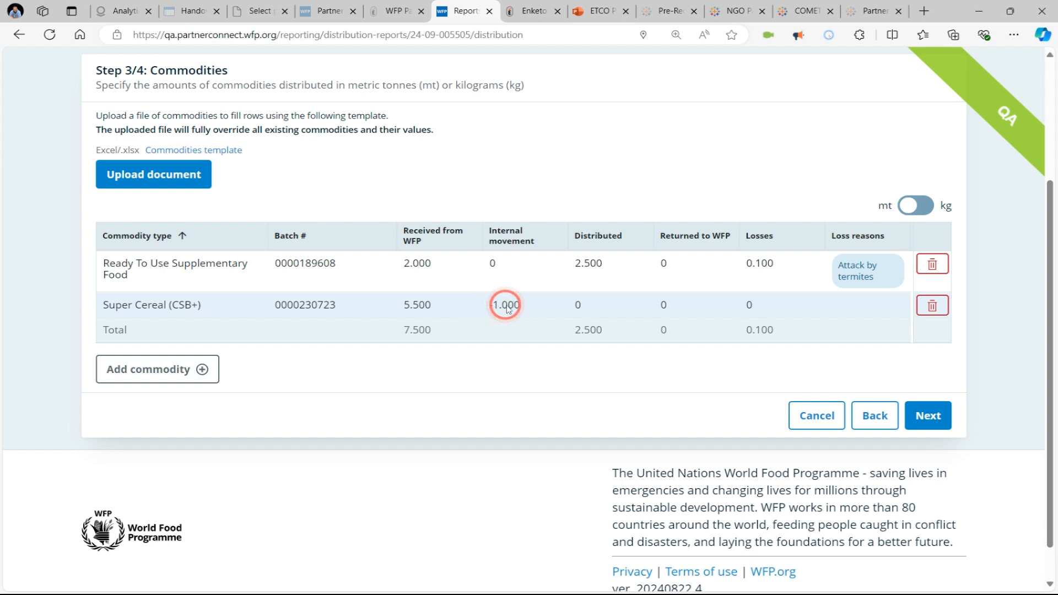
Enter 4.5 mt distributed for Super Cereal (CSB+) and continue to the review stage.
left_click(608, 307)
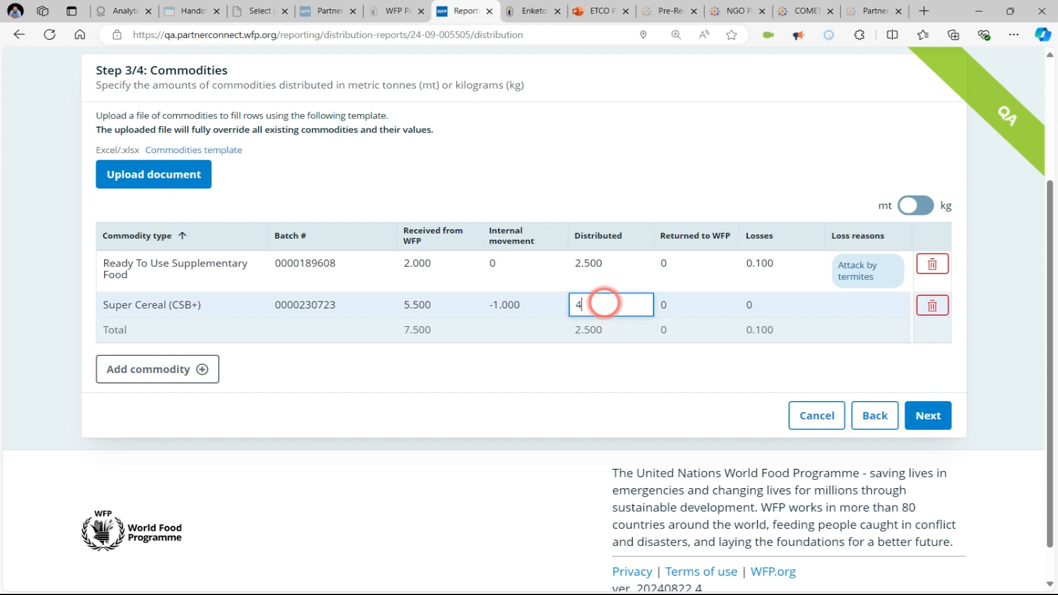
left_click(769, 304)
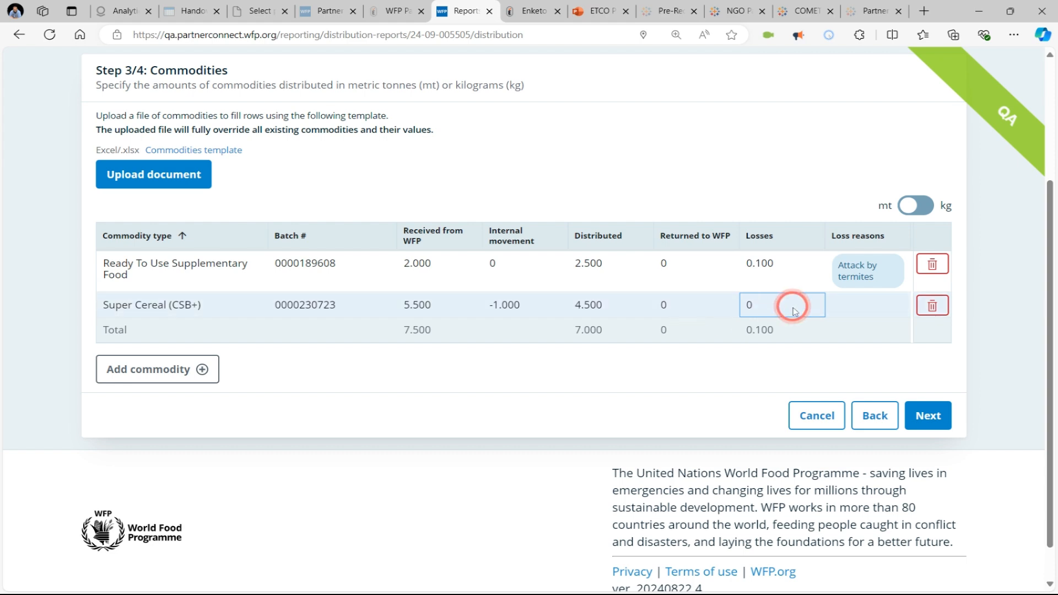
left_click(928, 415)
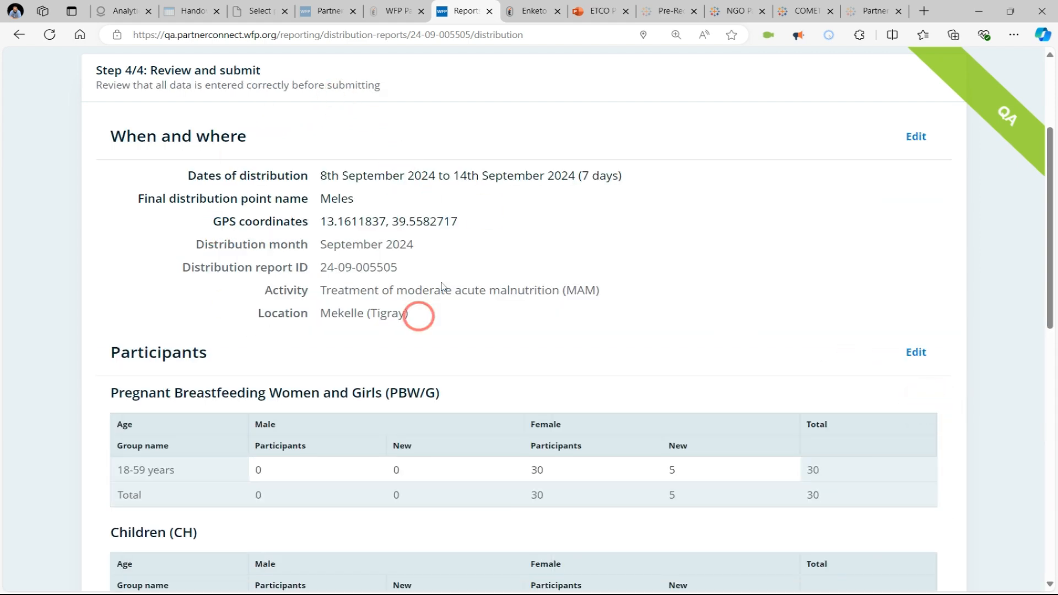
Review the dates, participants and commodities of the distribution, leave the optional comments empty, and submit it.
scroll(425, 206, "up", 2)
scroll(426, 279, "down", 2)
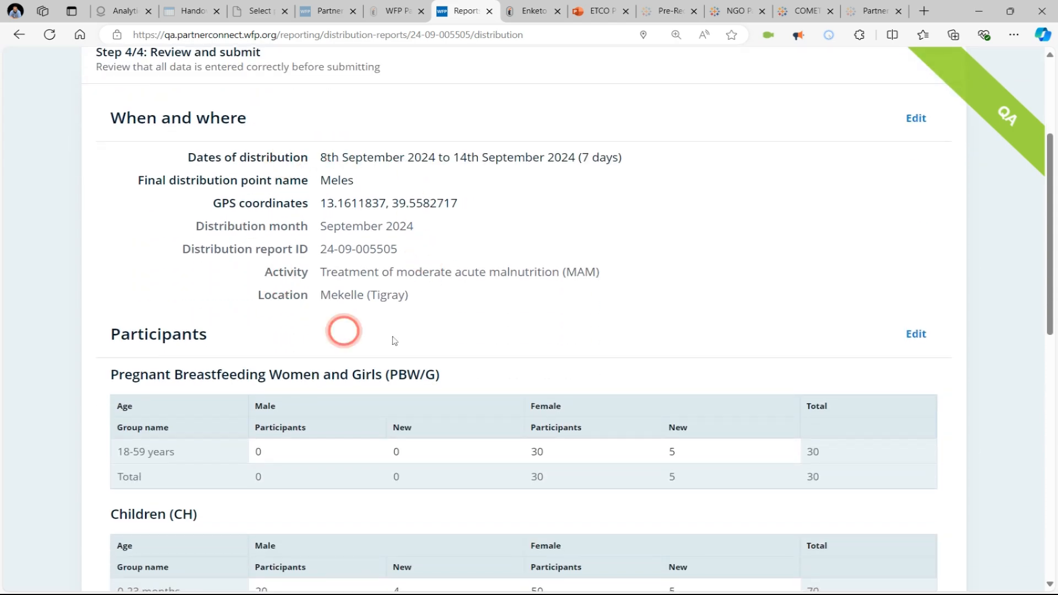
scroll(513, 240, "down", 3)
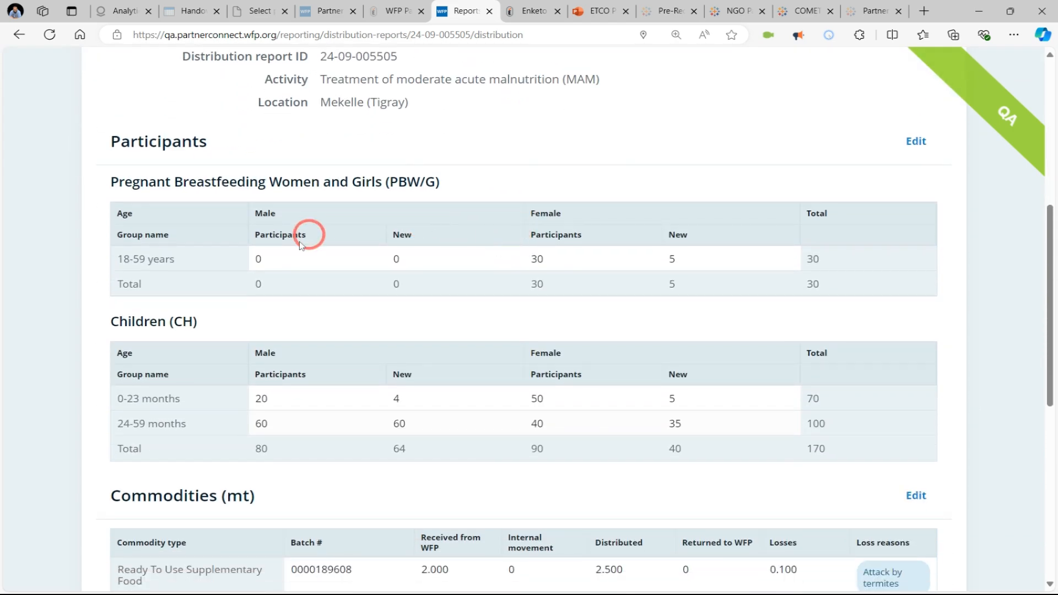
scroll(480, 251, "down", 3)
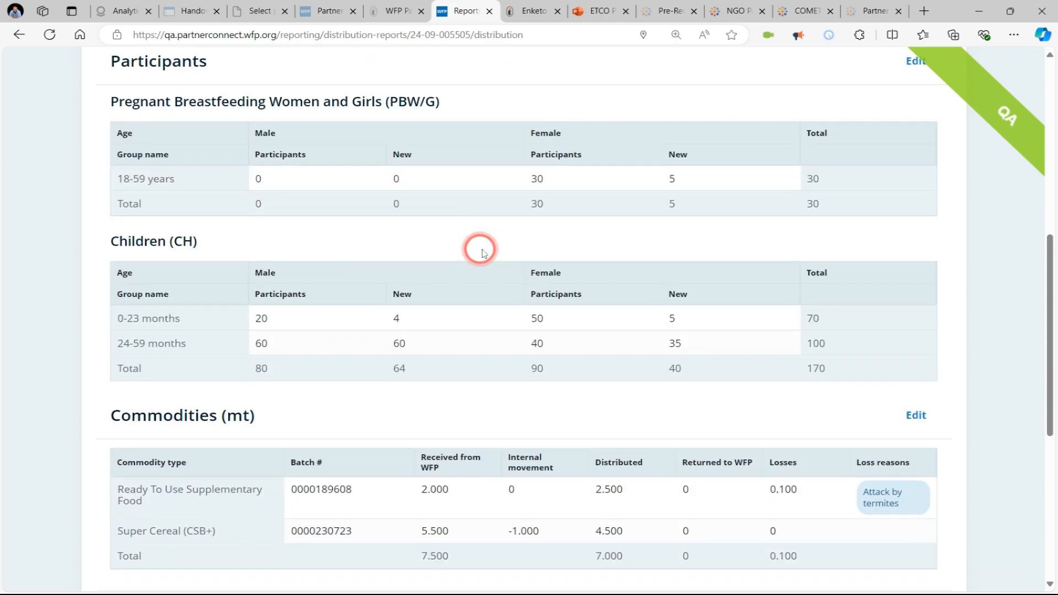
scroll(375, 358, "down", 2)
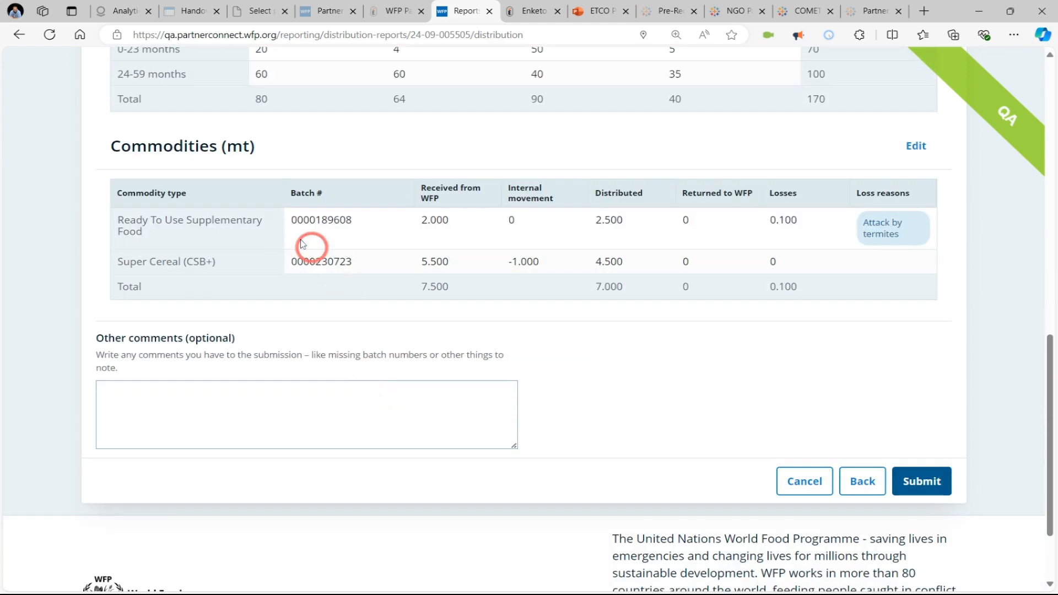
left_click(191, 389)
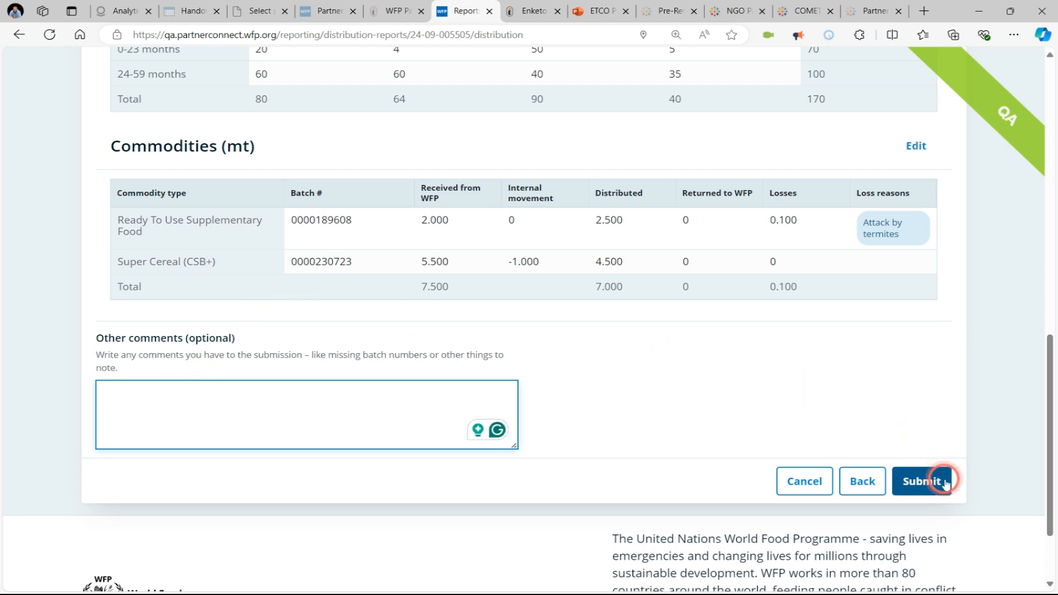
left_click(921, 481)
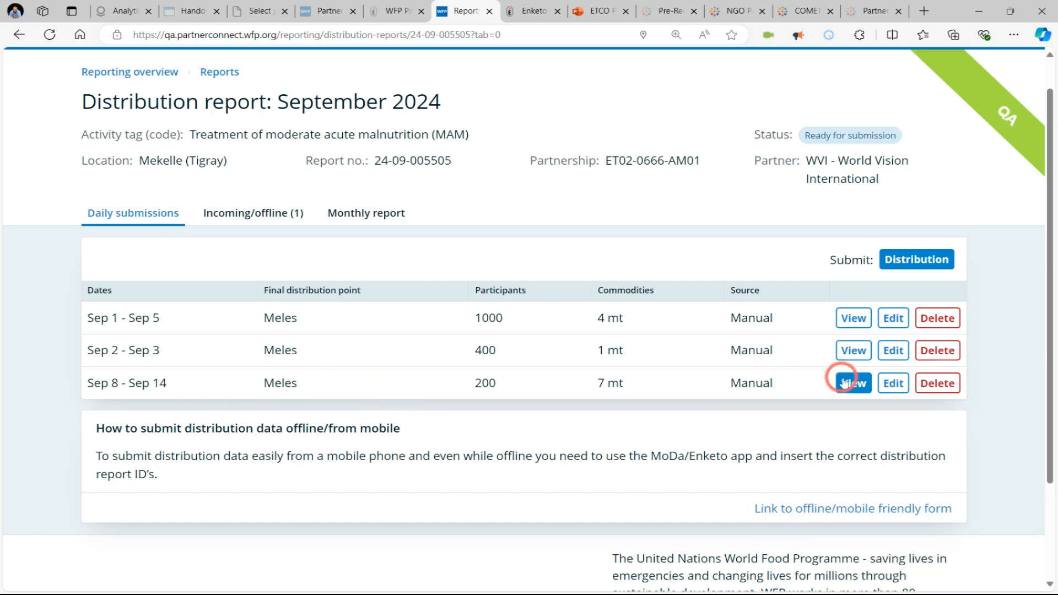
Reopen the Sep 8 - Sep 14 distribution for editing and advance to its commodities stage, keeping the dates, location and participants.
left_click(889, 384)
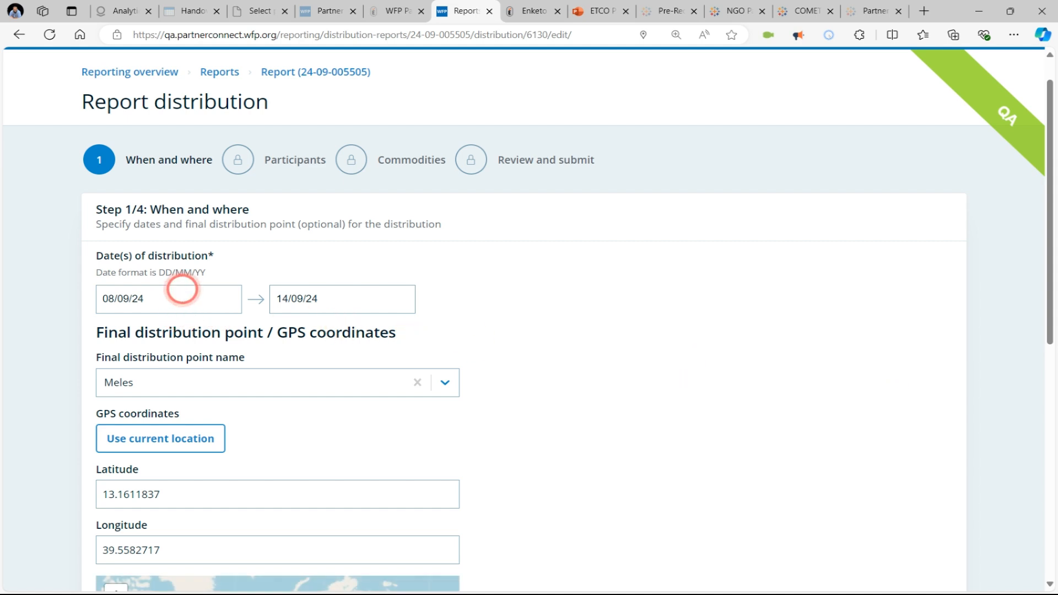
scroll(179, 292, "down", 8)
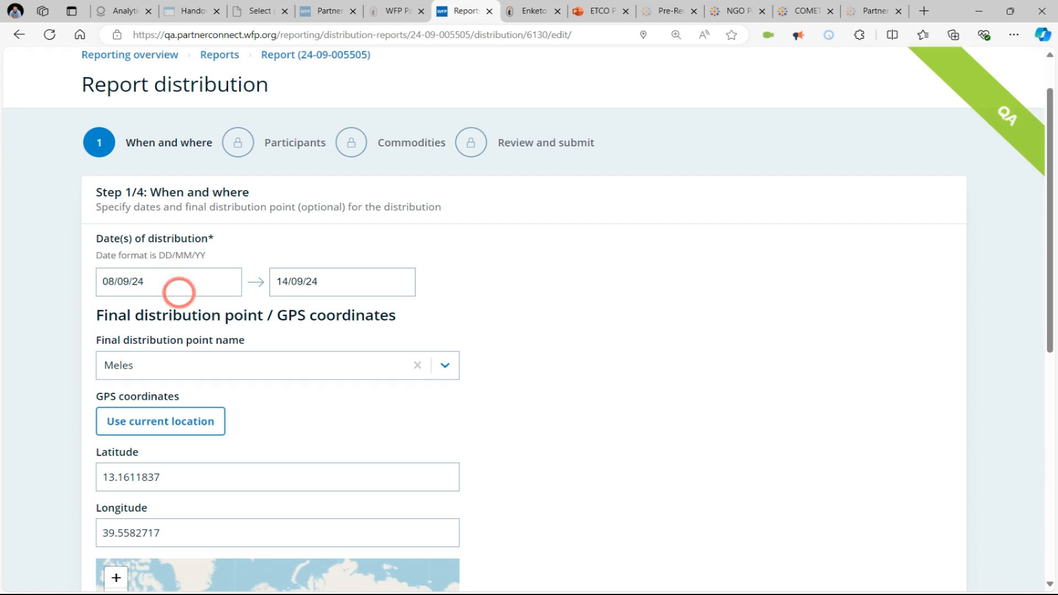
scroll(668, 274, "up", 3)
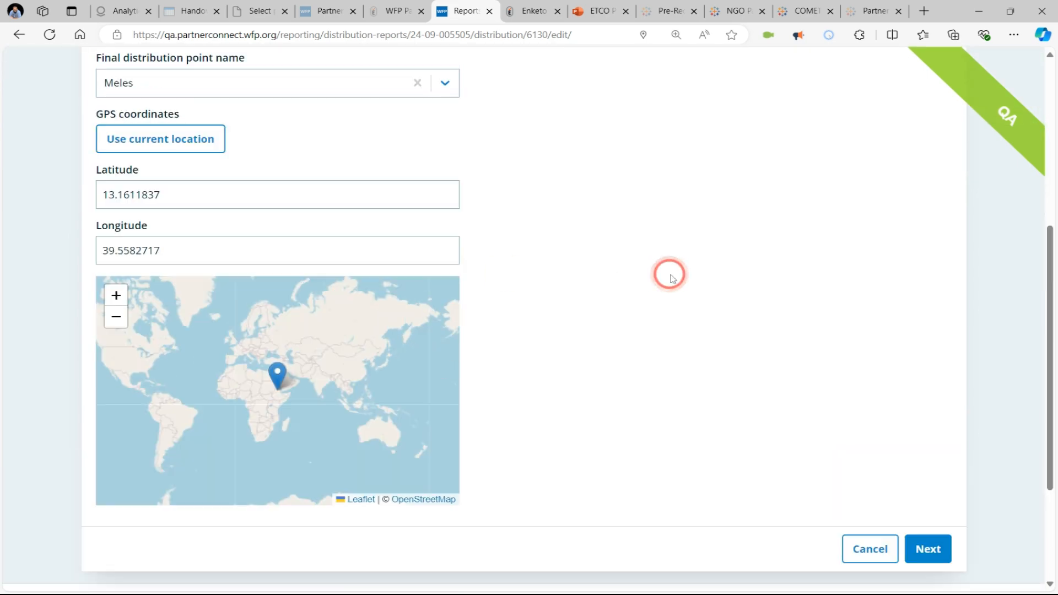
scroll(669, 274, "down", 3)
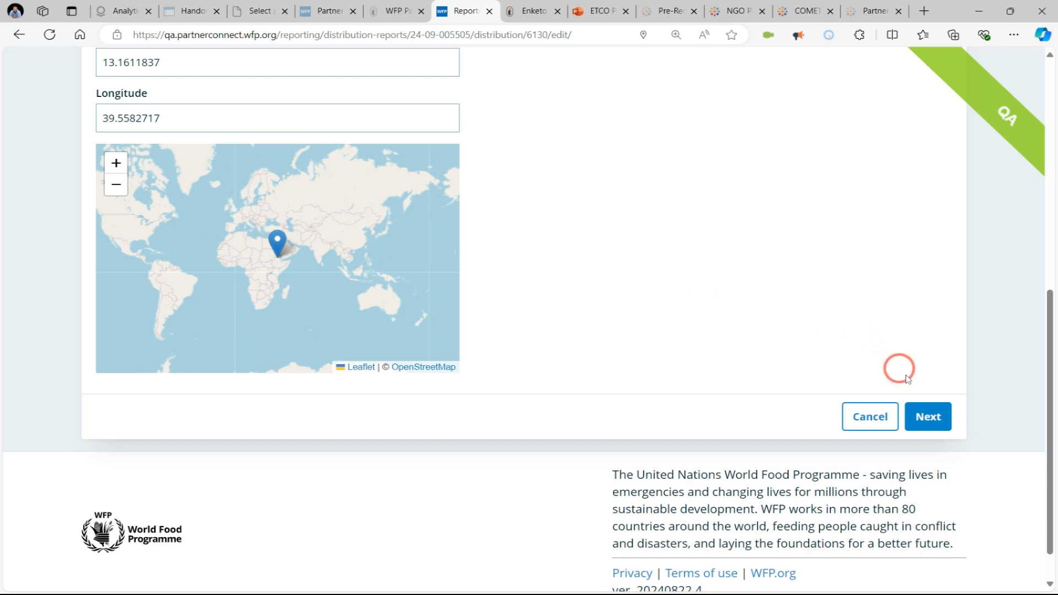
left_click(922, 410)
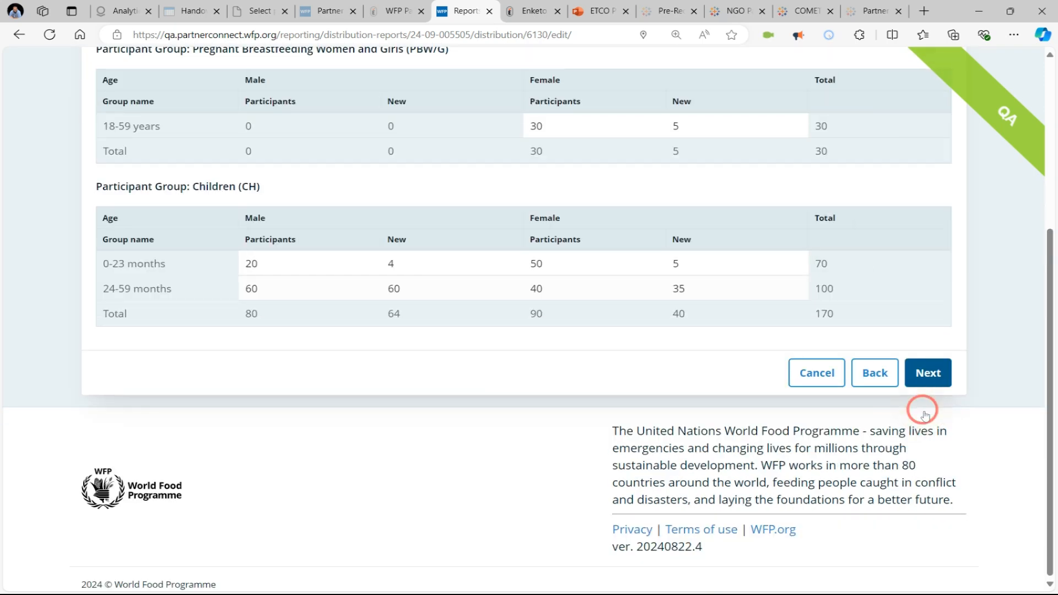
left_click(931, 376)
Set the distributed quantity of Ready To Use Supplementary Food to 1.5 mt and resubmit the distribution.
scroll(630, 290, "up", 2)
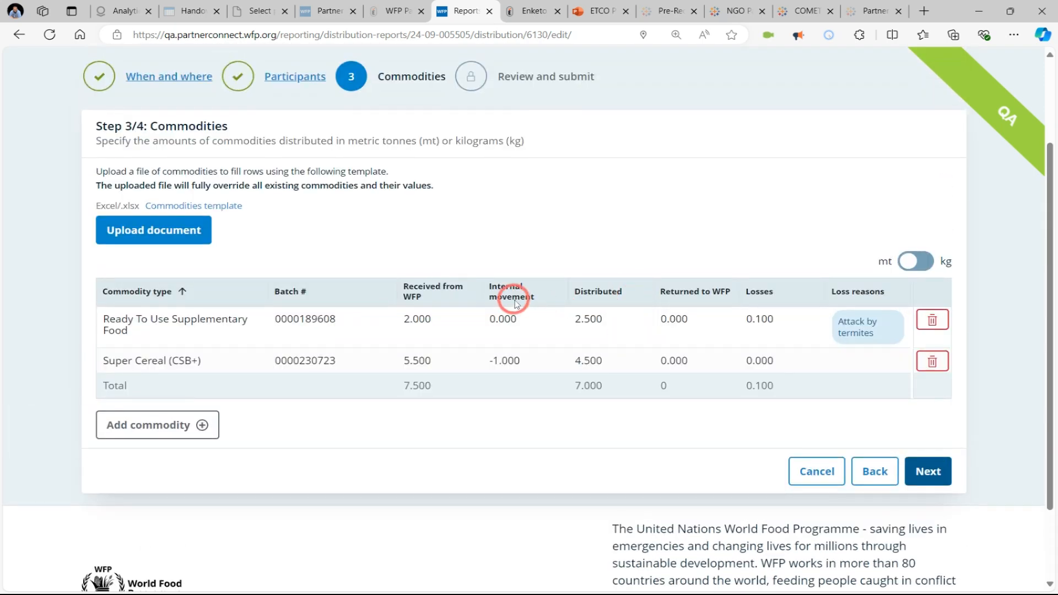
left_click(600, 325)
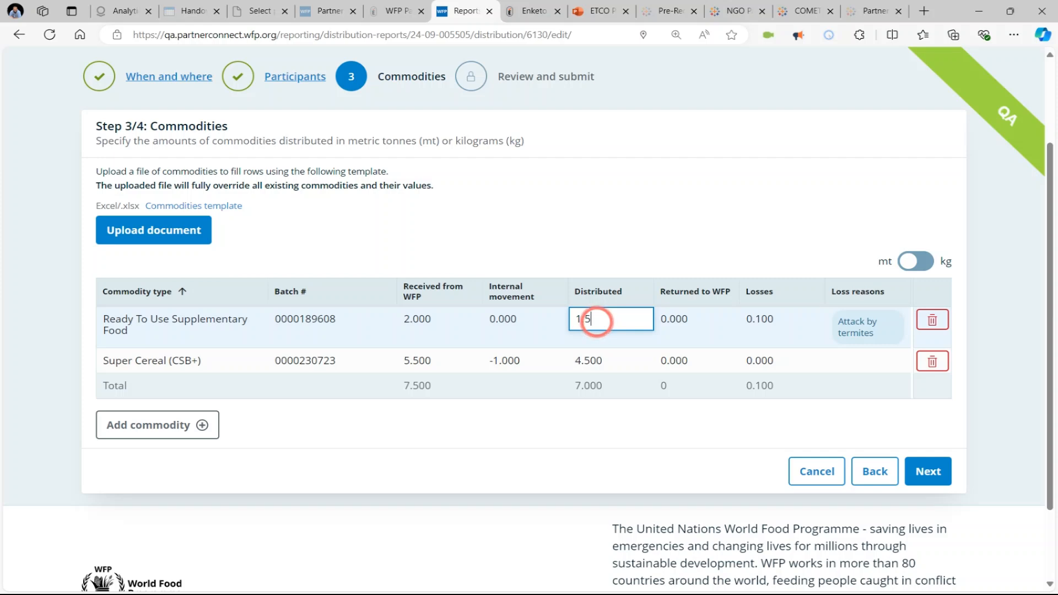
left_click(667, 214)
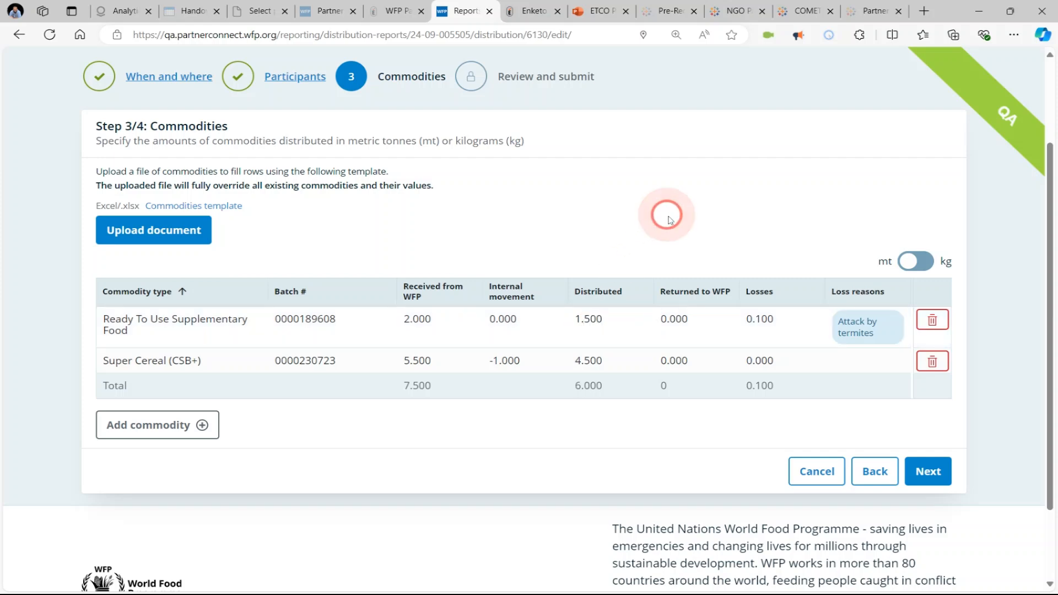
left_click(929, 472)
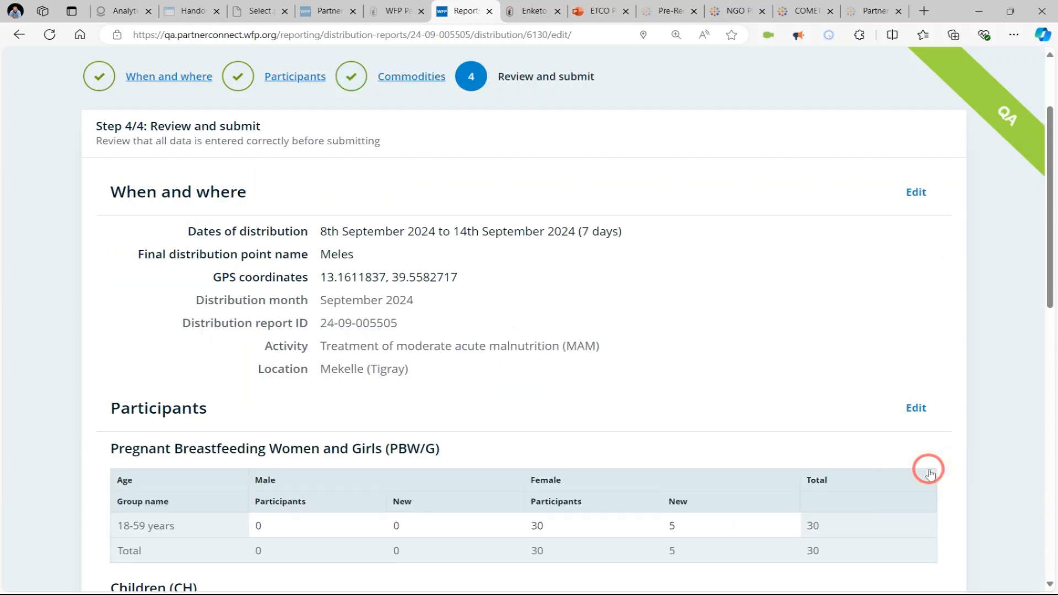
scroll(929, 466, "down", 12)
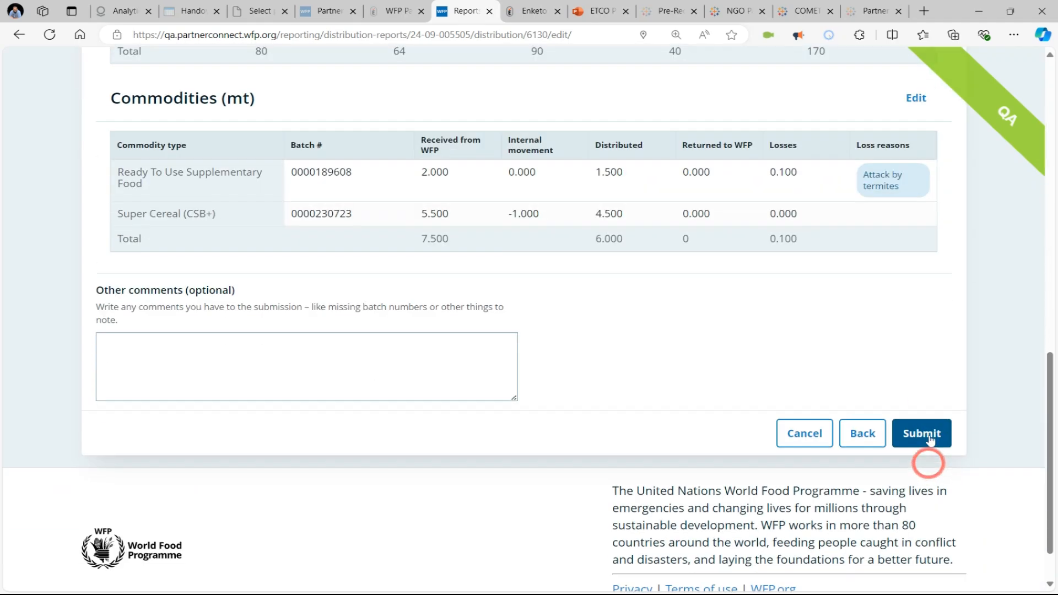
left_click(929, 436)
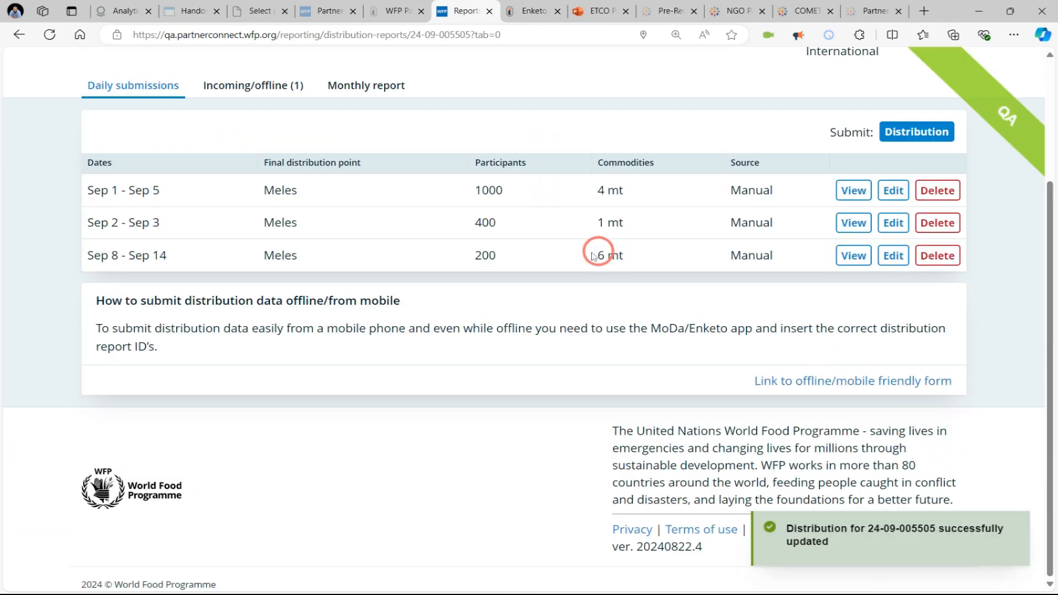
Switch to the report's offline/mobile friendly form in Enketo and discard the unsaved record.
scroll(683, 270, "up", 3)
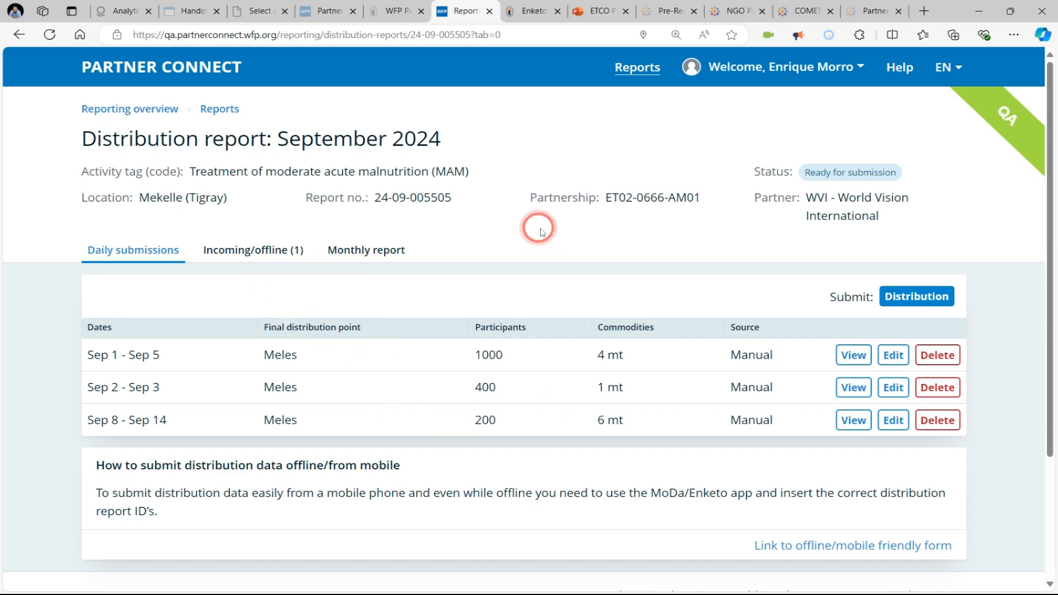
scroll(542, 228, "down", 3)
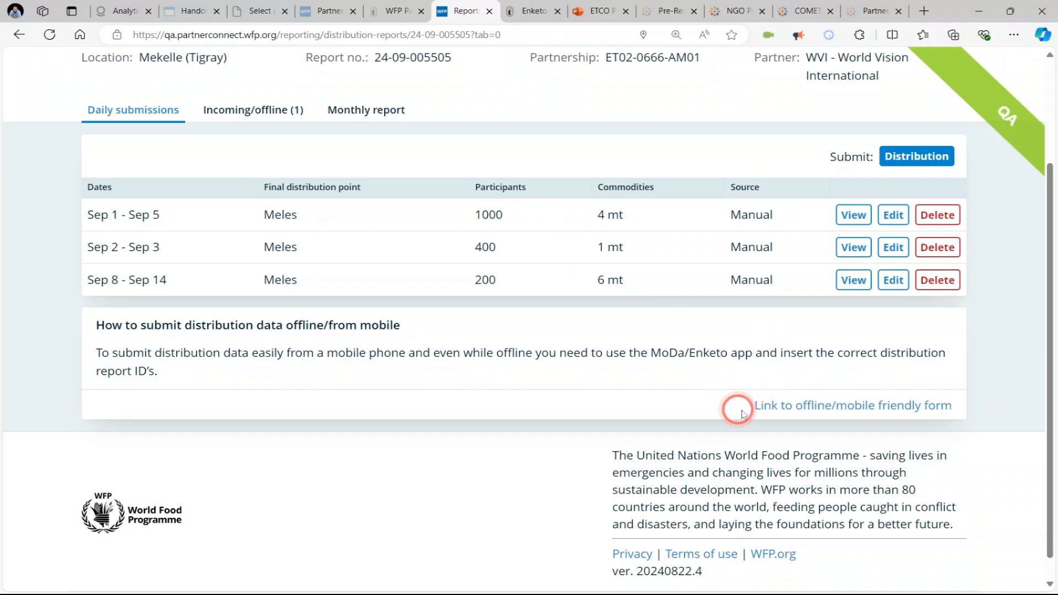
scroll(848, 276, "up", 3)
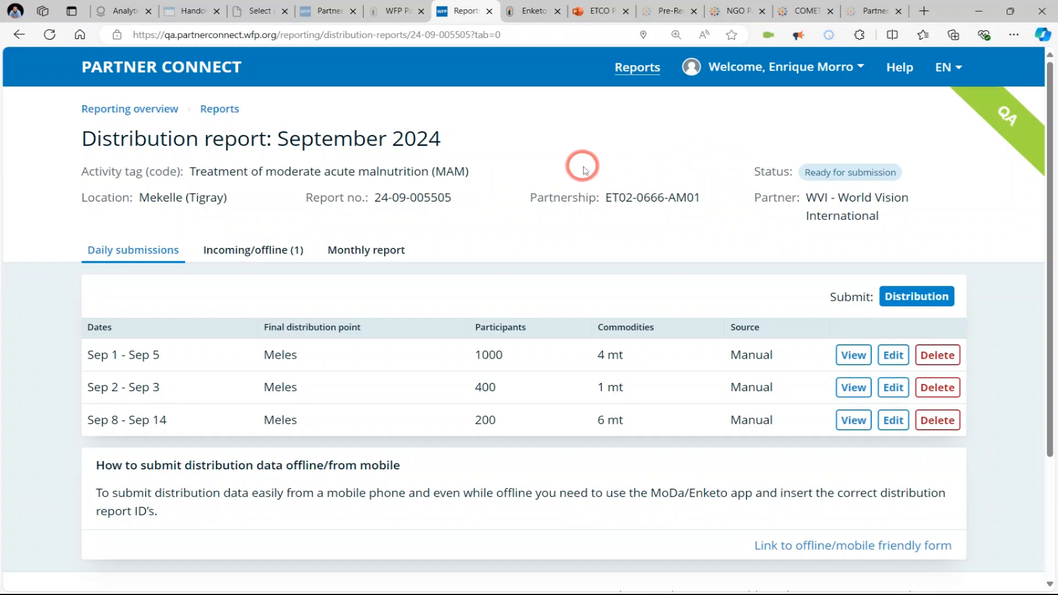
left_click_drag(274, 139, 490, 128)
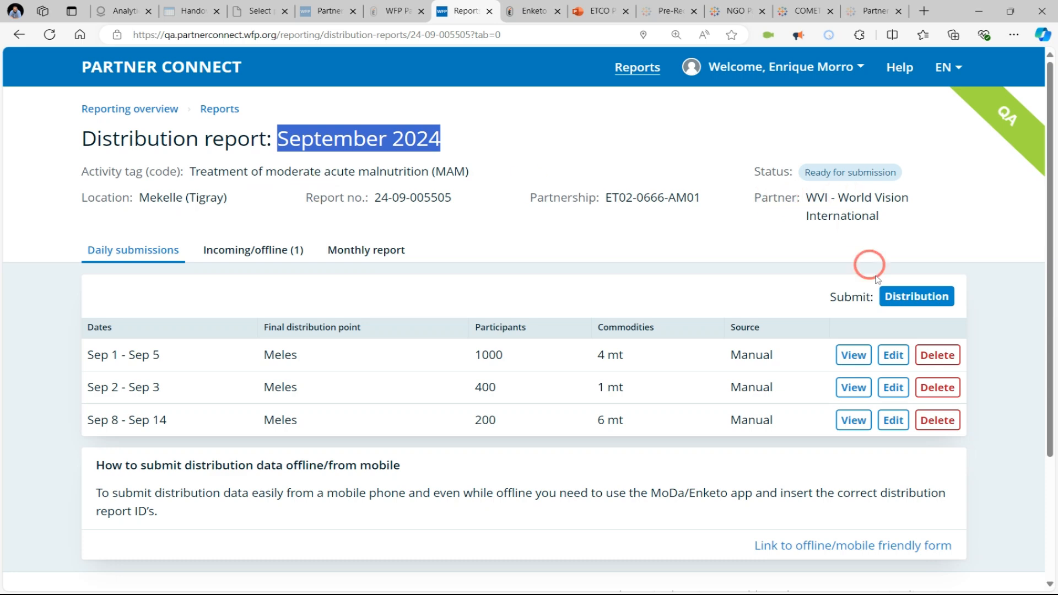
scroll(878, 279, "down", 3)
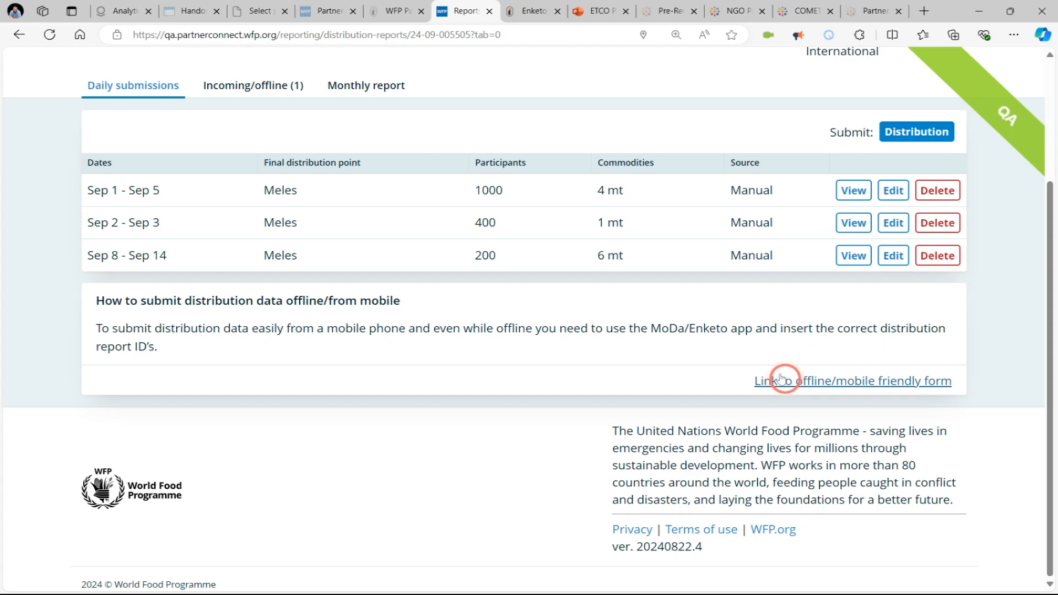
left_click(530, 7)
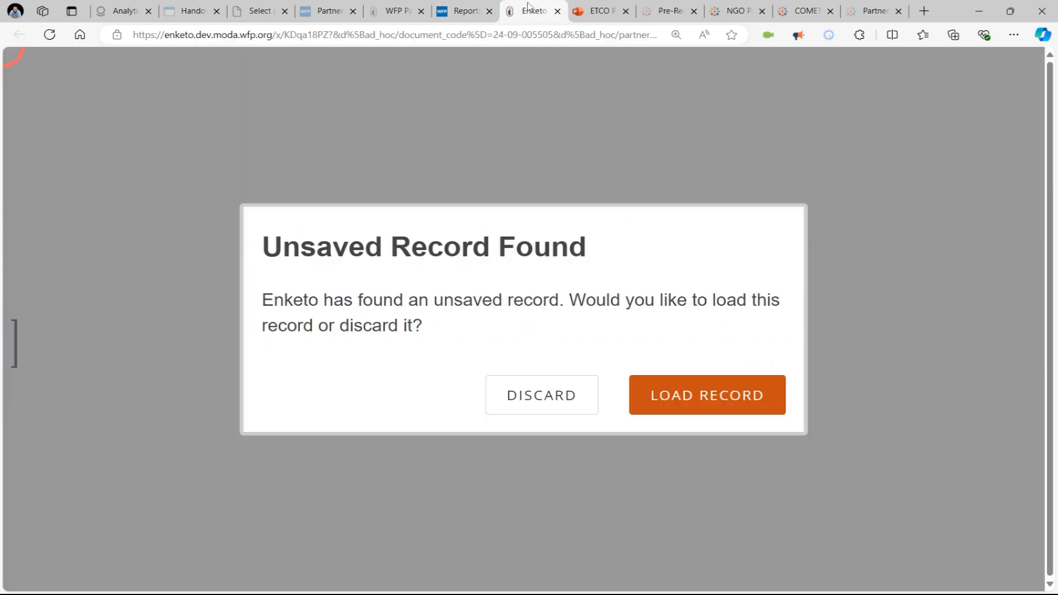
left_click(563, 393)
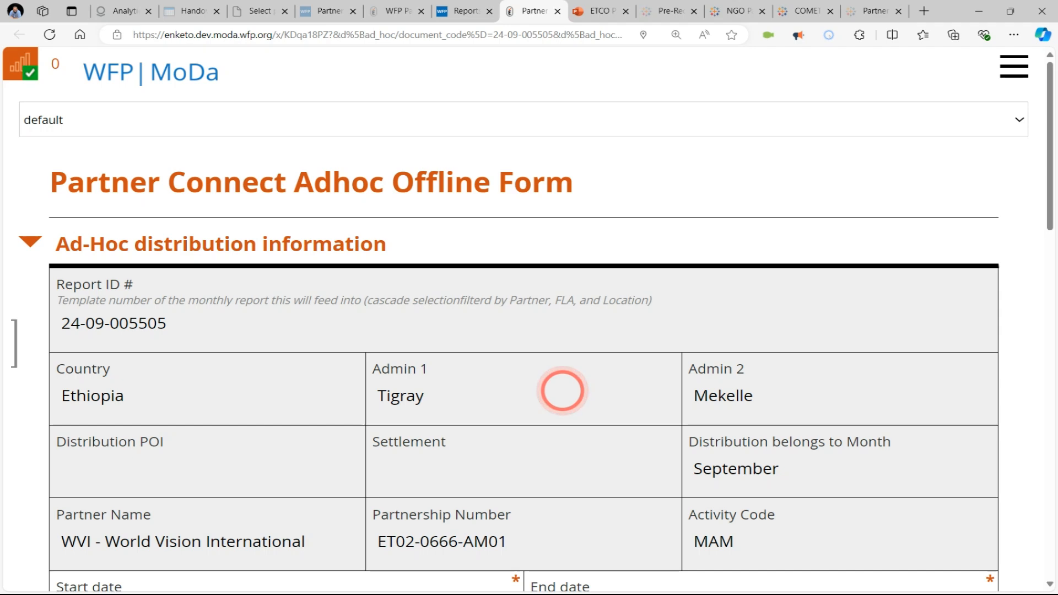
Set the ad-hoc distribution's start date to 2024-09-15 and its end date to 2024-09-20.
scroll(468, 317, "down", 2)
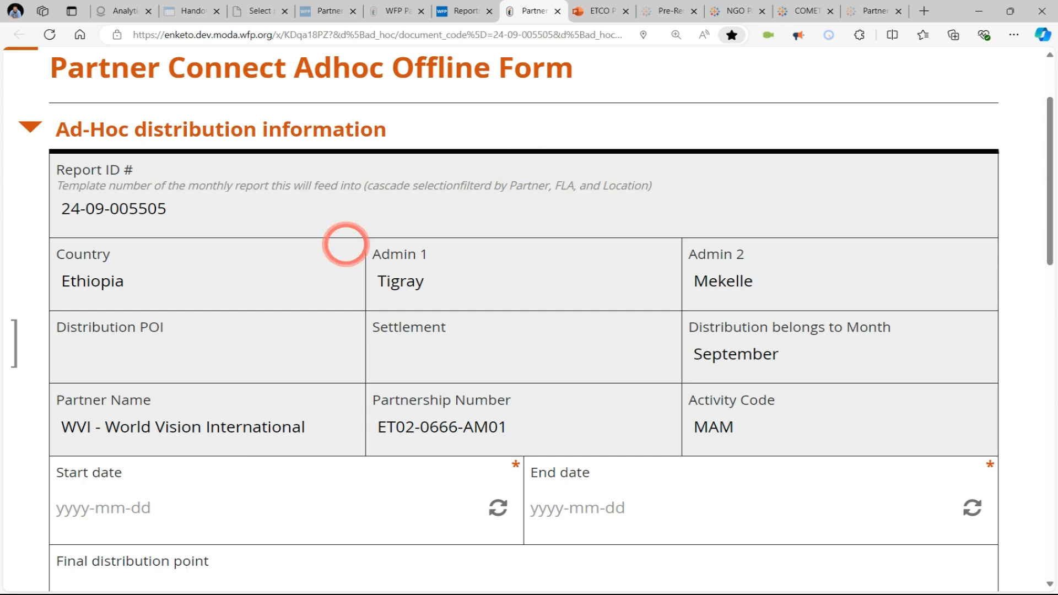
scroll(345, 244, "down", 2)
left_click(165, 351)
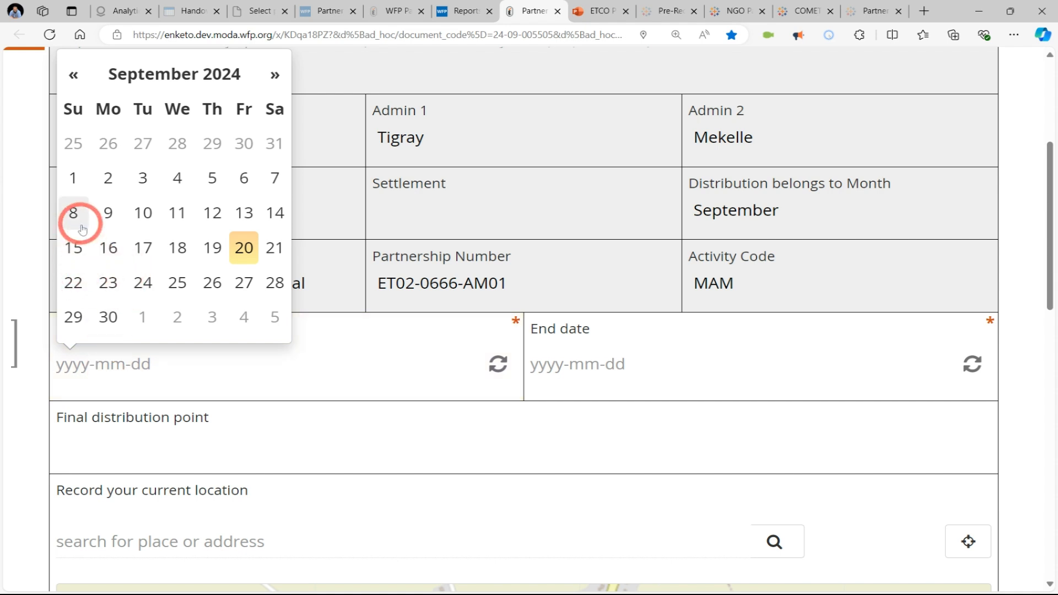
left_click(72, 248)
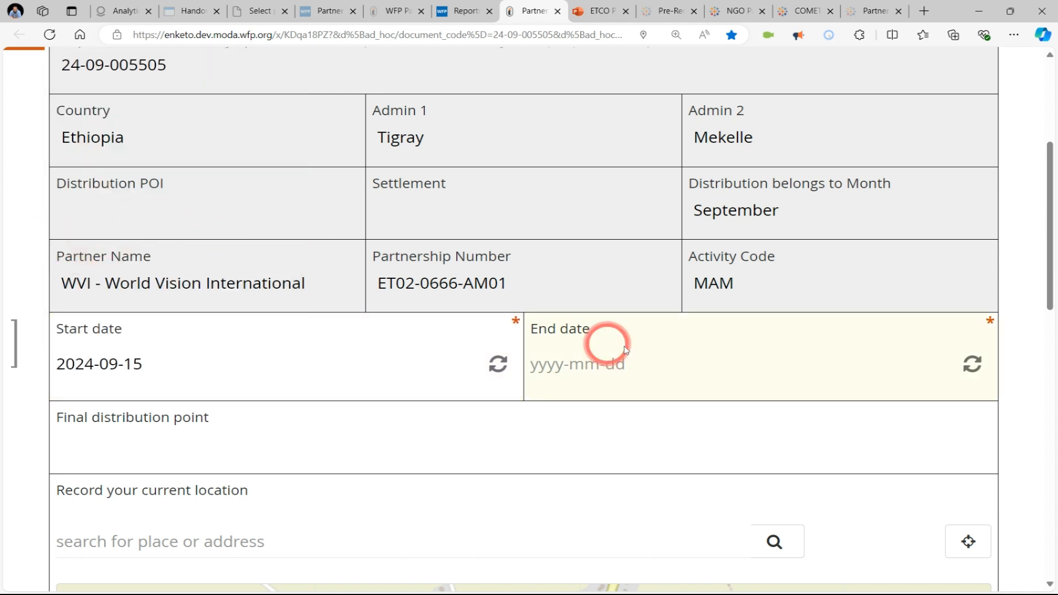
left_click(643, 349)
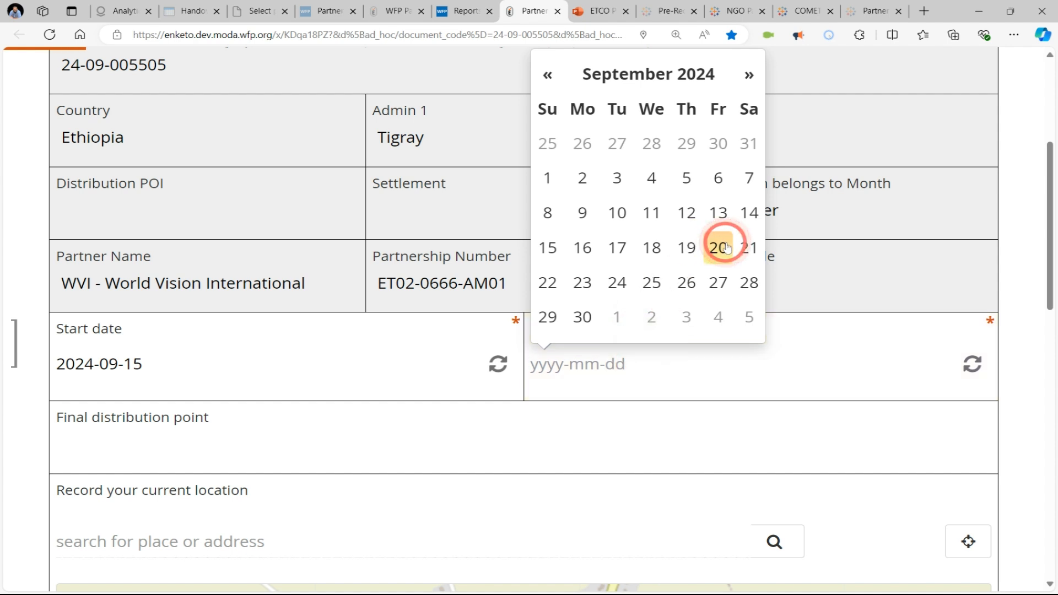
left_click(718, 247)
Enter Meles as the final distribution point of the ad-hoc distribution.
left_click(210, 436)
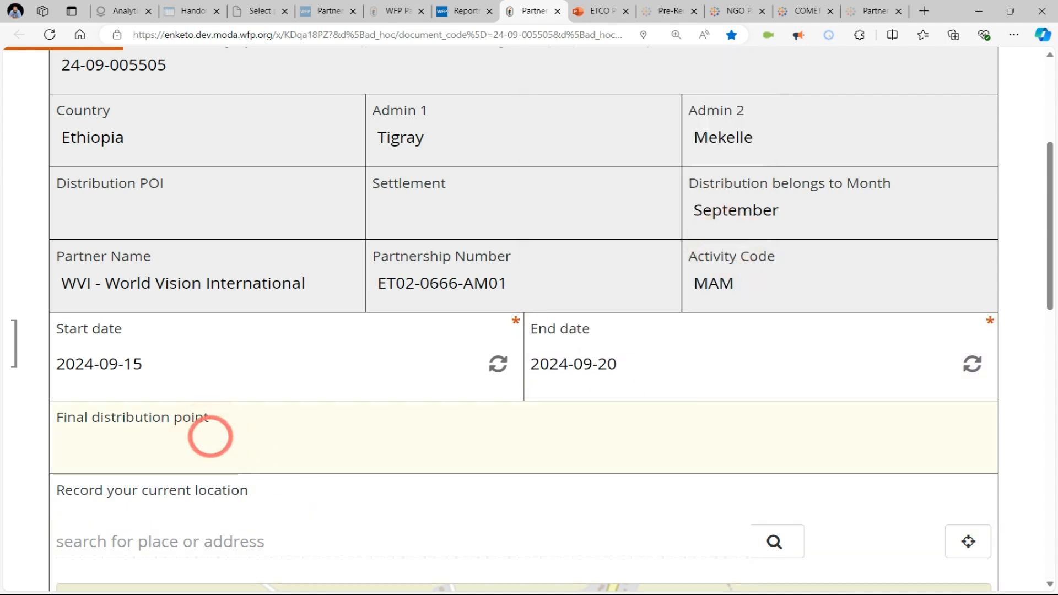
type("Meles")
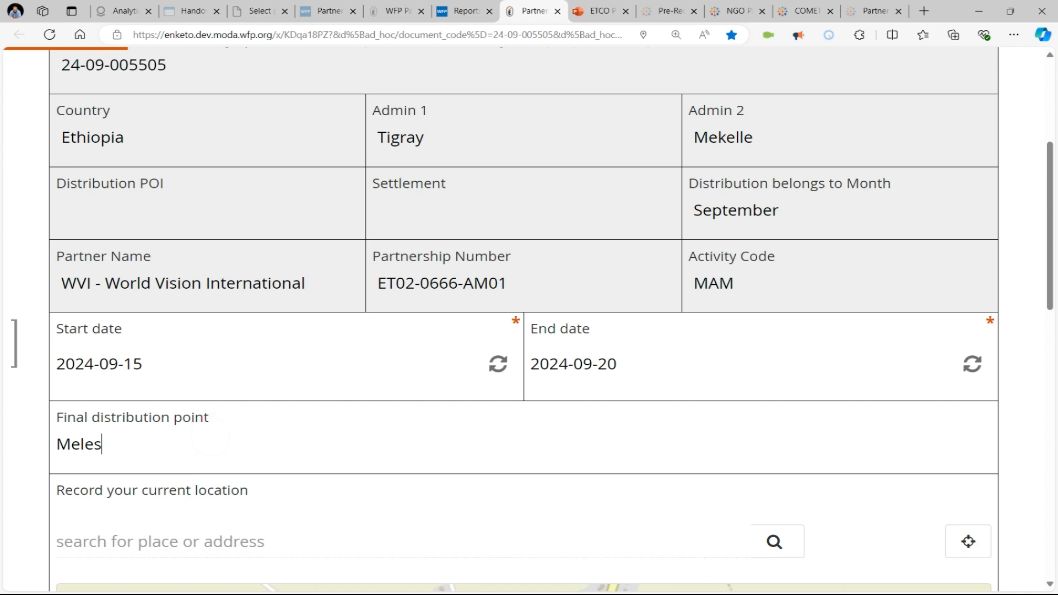
left_click(257, 358)
scroll(288, 342, "down", 3)
left_click(439, 328)
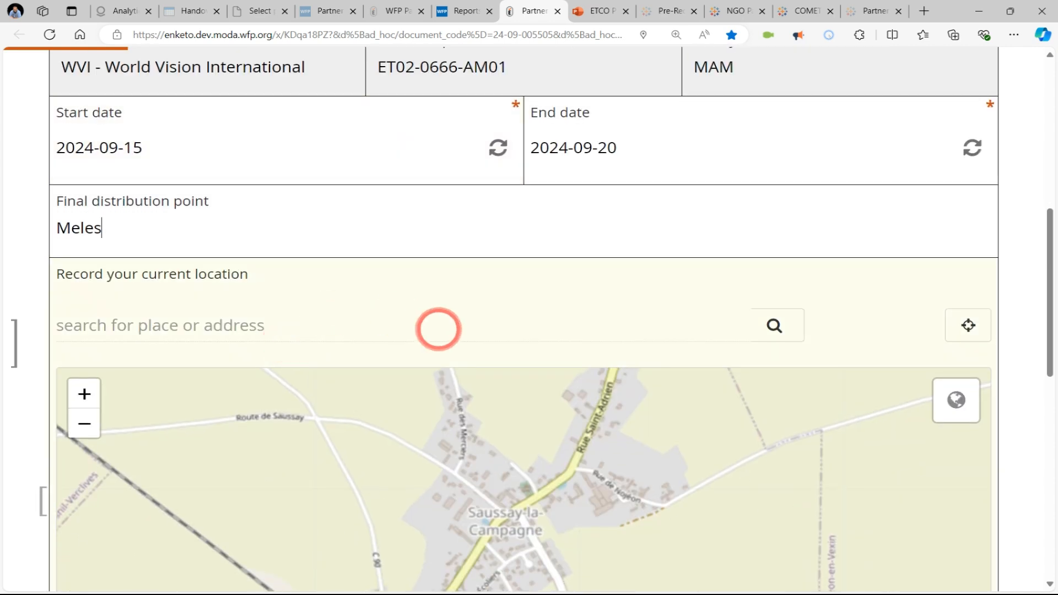
scroll(439, 328, "down", 2)
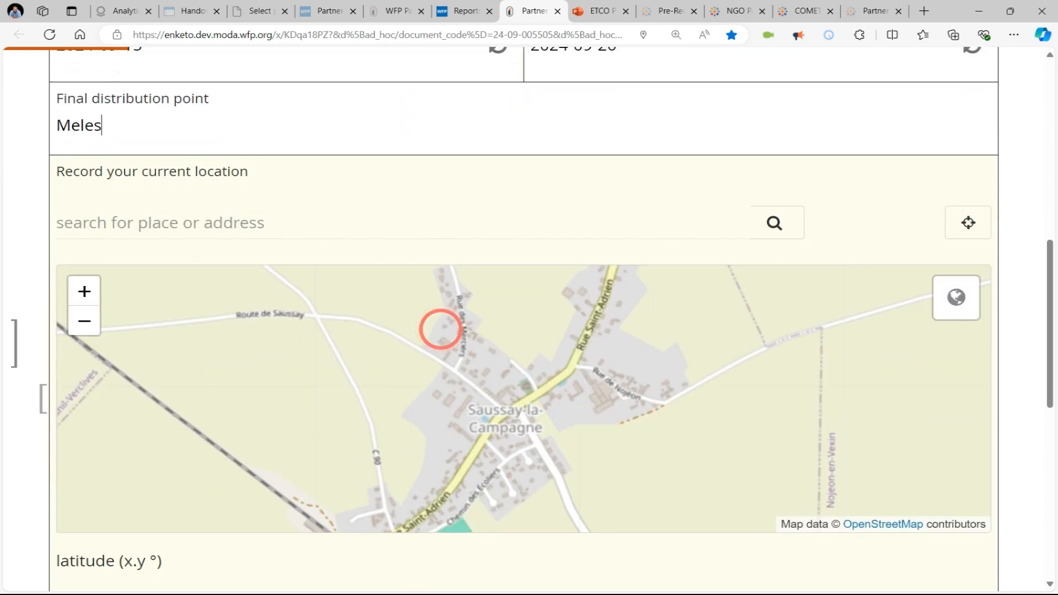
left_click(959, 236)
scroll(812, 208, "down", 4)
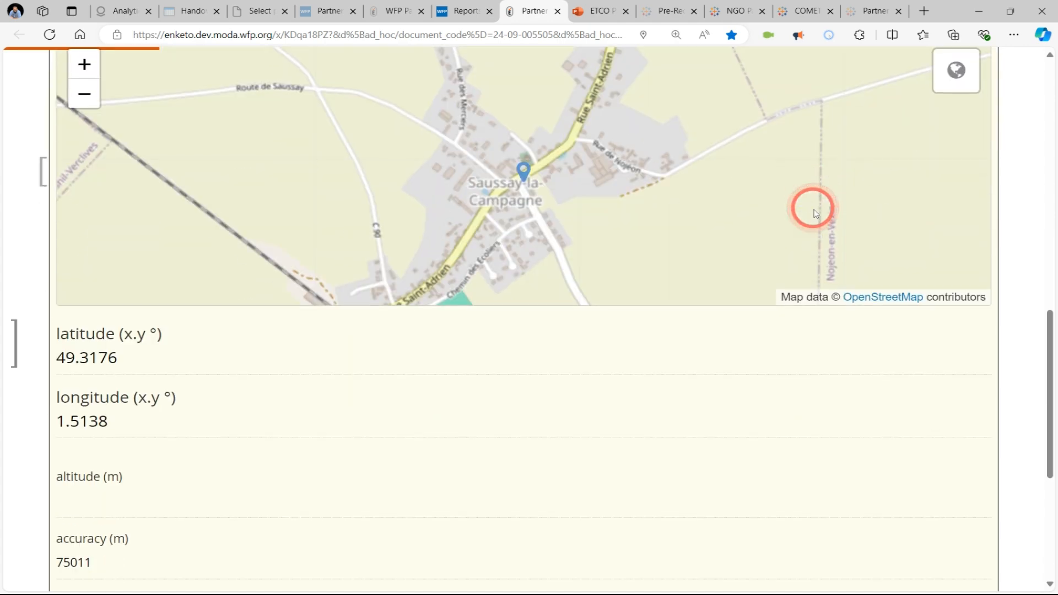
scroll(654, 381, "down", 3)
left_click(460, 110)
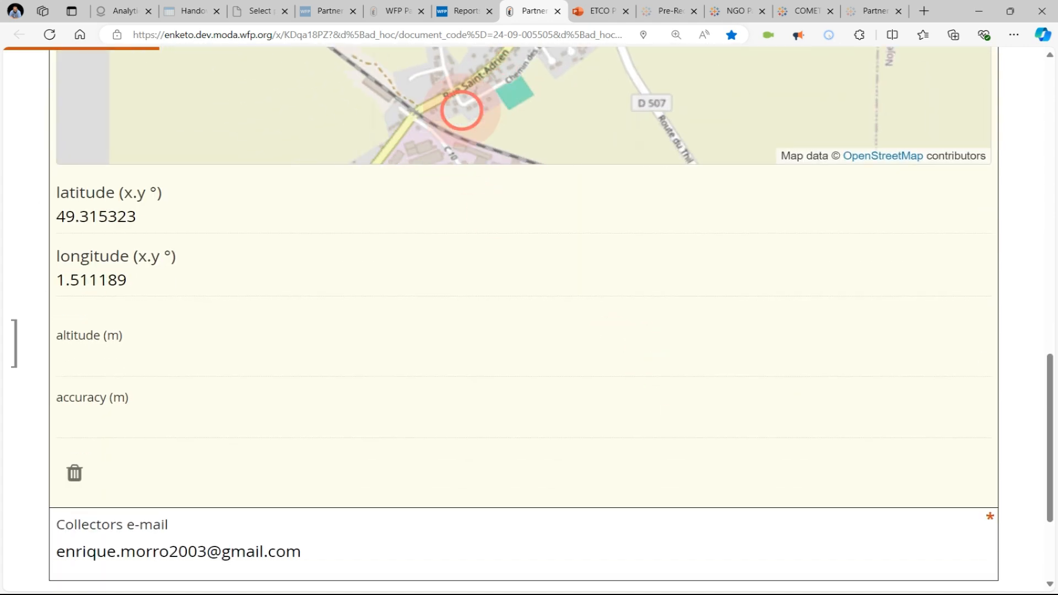
scroll(676, 419, "down", 3)
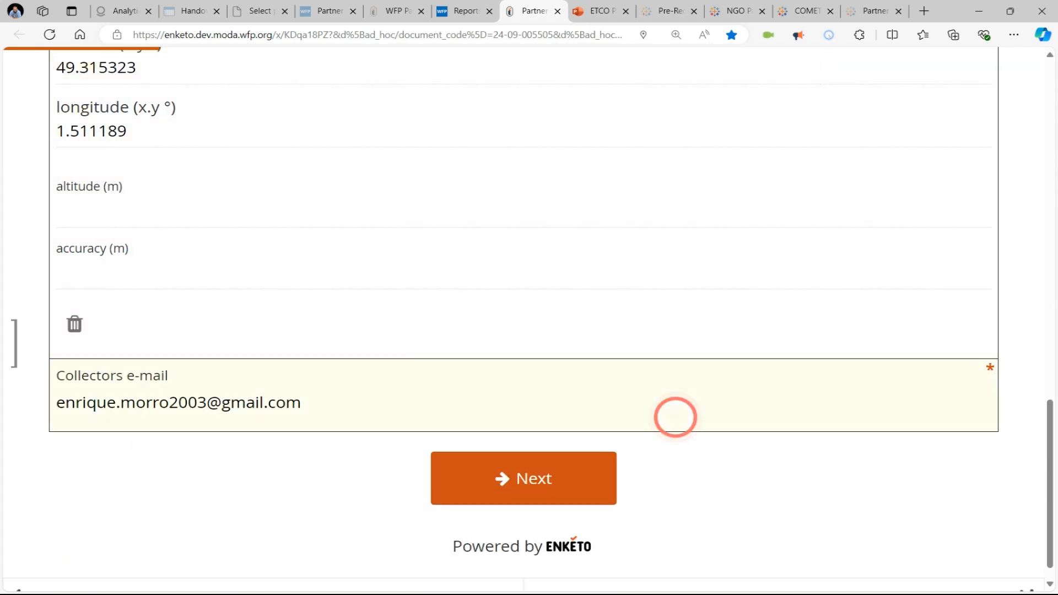
Continue to the participants page, choose the Aggregated modality and set the first participant group to Children.
left_click(540, 482)
left_click(265, 375)
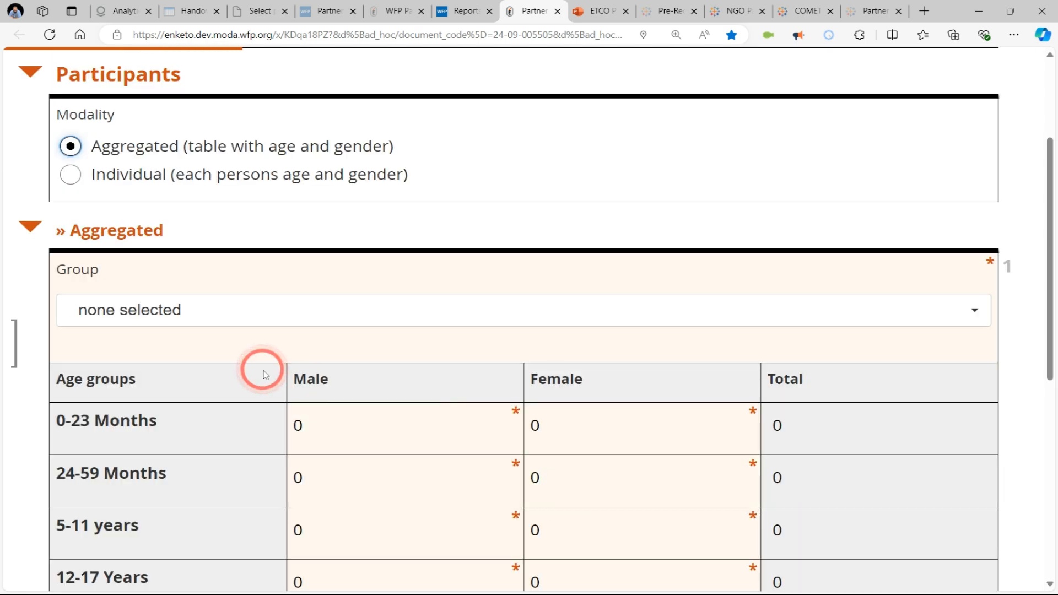
left_click(169, 311)
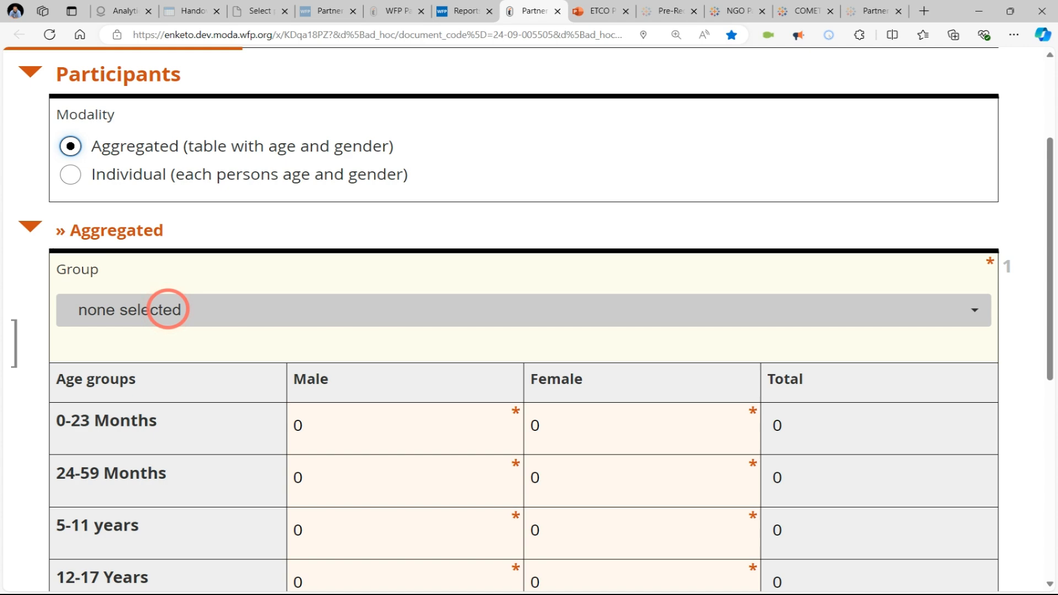
left_click(168, 310)
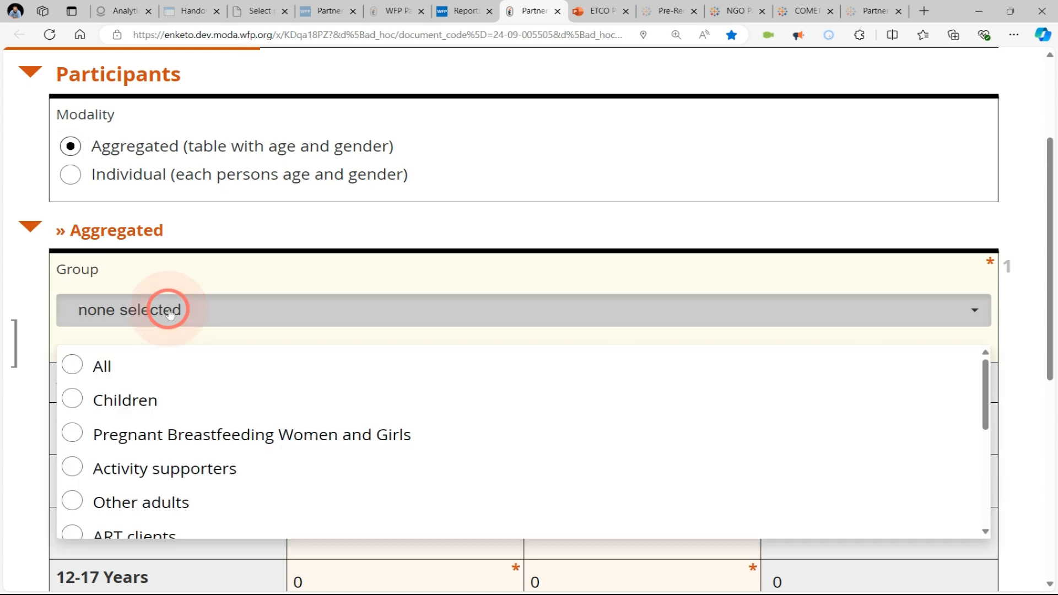
left_click(132, 404)
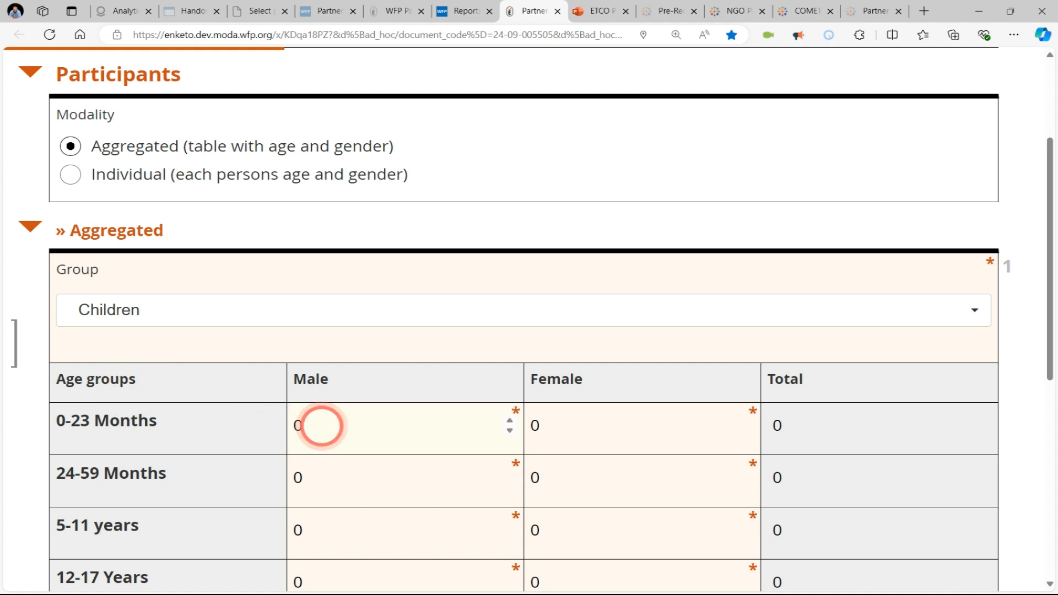
Enter the children's counts: 10 male and 10 female for 0-23 Months, 100 male and 100 female for 24-59 Months.
left_click(322, 426)
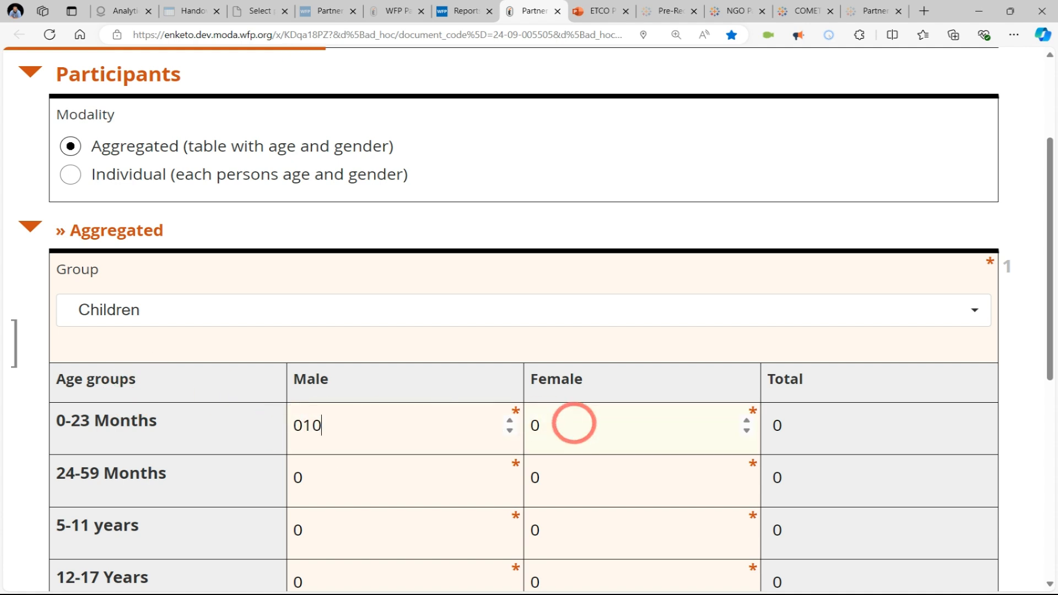
left_click(574, 423)
type("10")
left_click(331, 472)
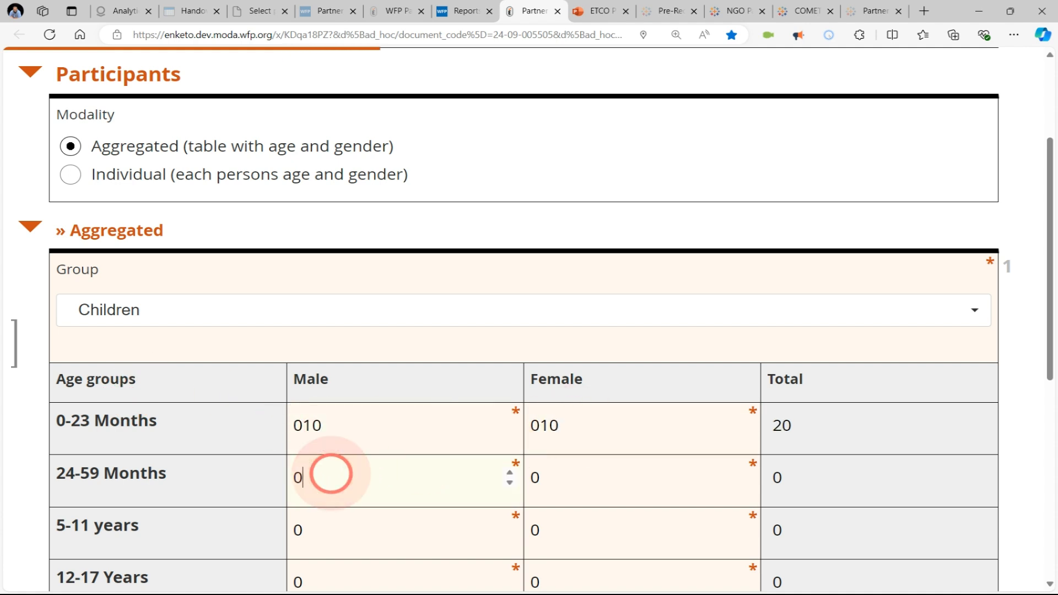
type("100")
left_click(548, 476)
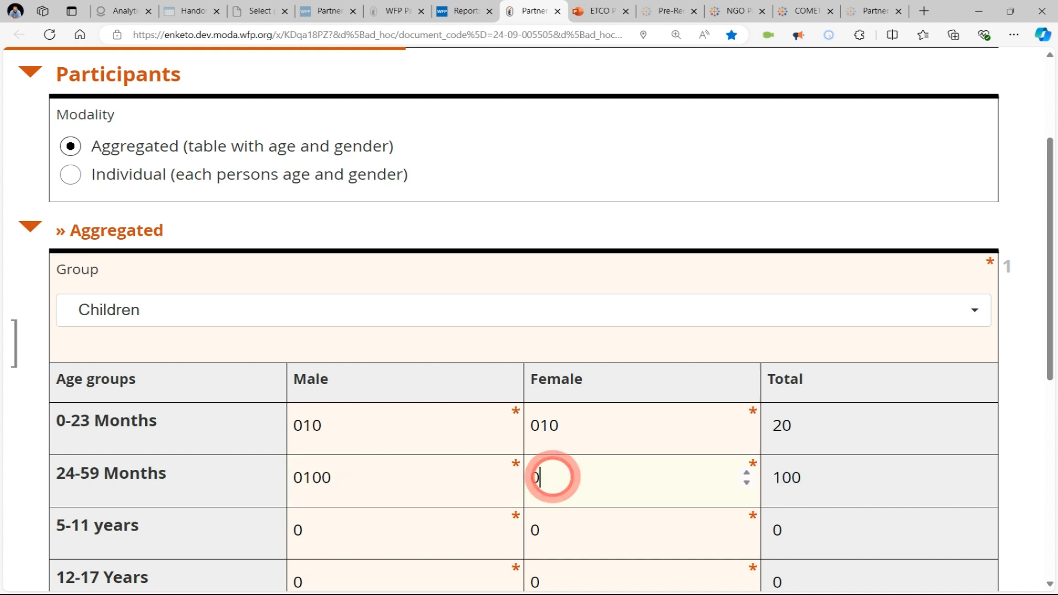
type("100")
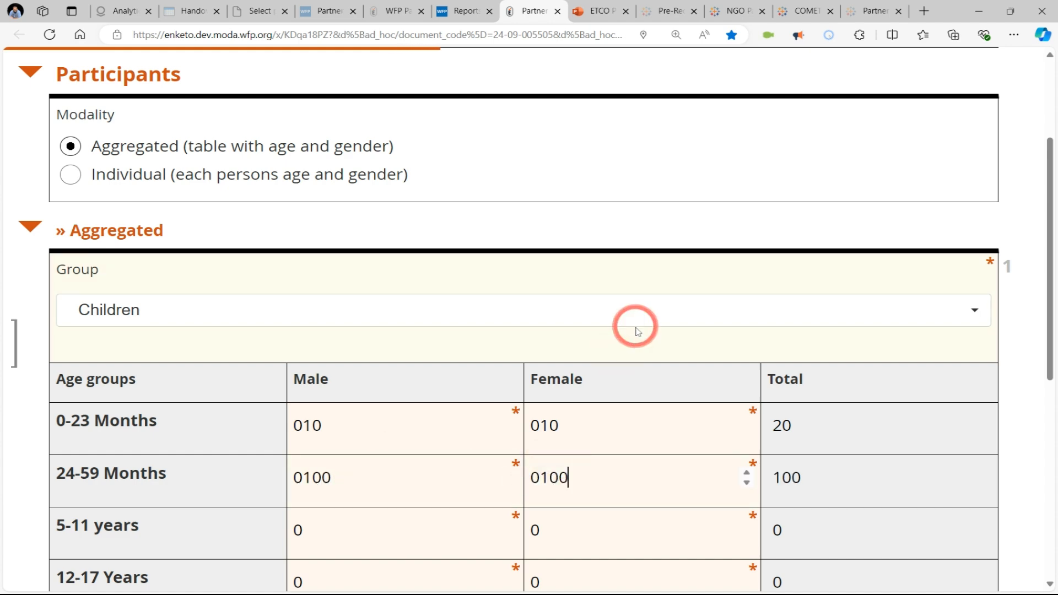
Add a second aggregated participant table for the Pregnant Breastfeeding Women and Girls group.
scroll(633, 324, "down", 8)
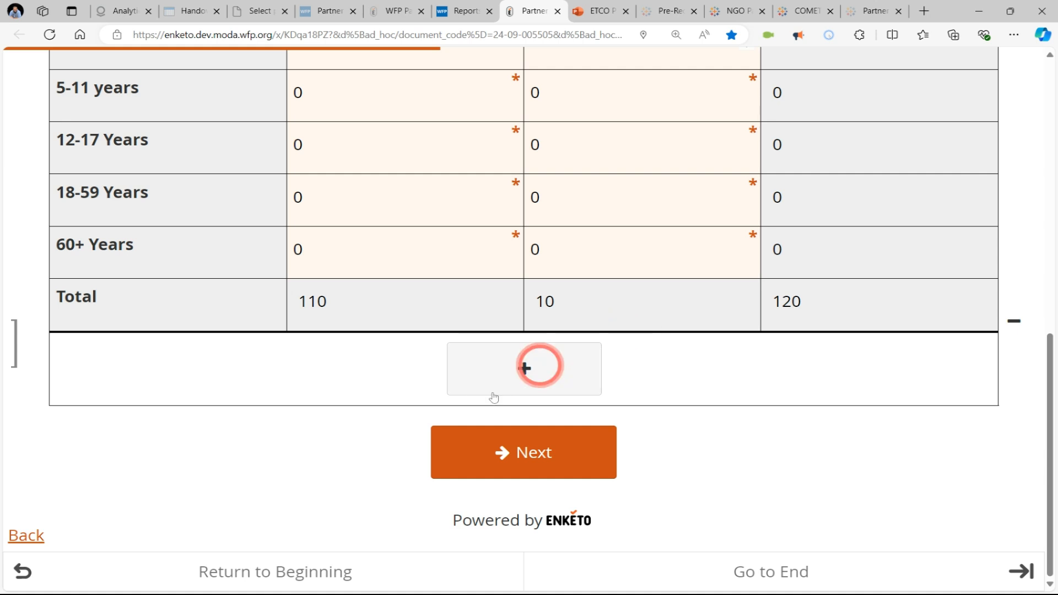
left_click(496, 355)
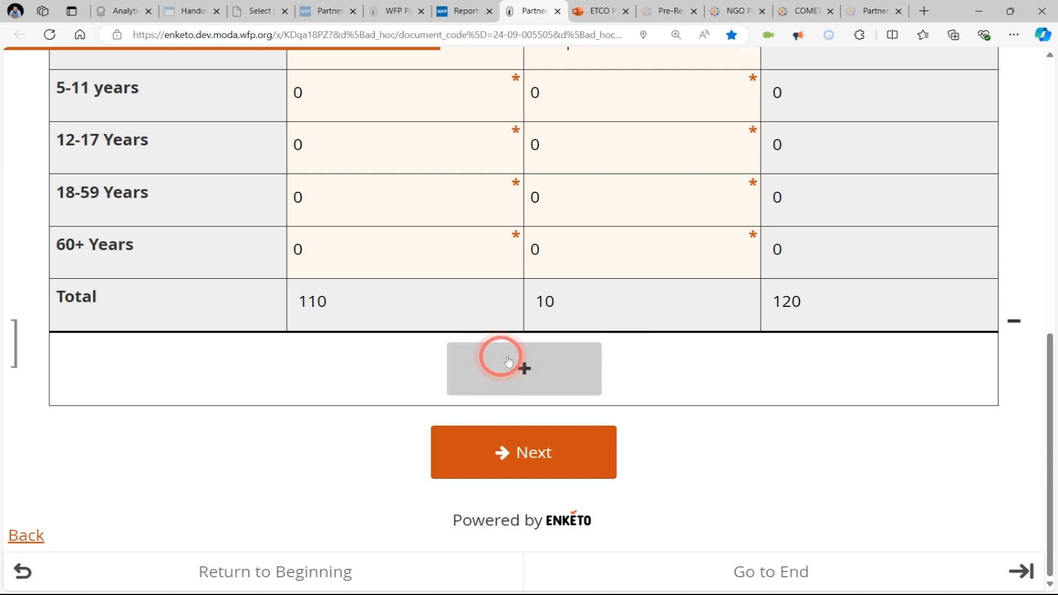
left_click(400, 403)
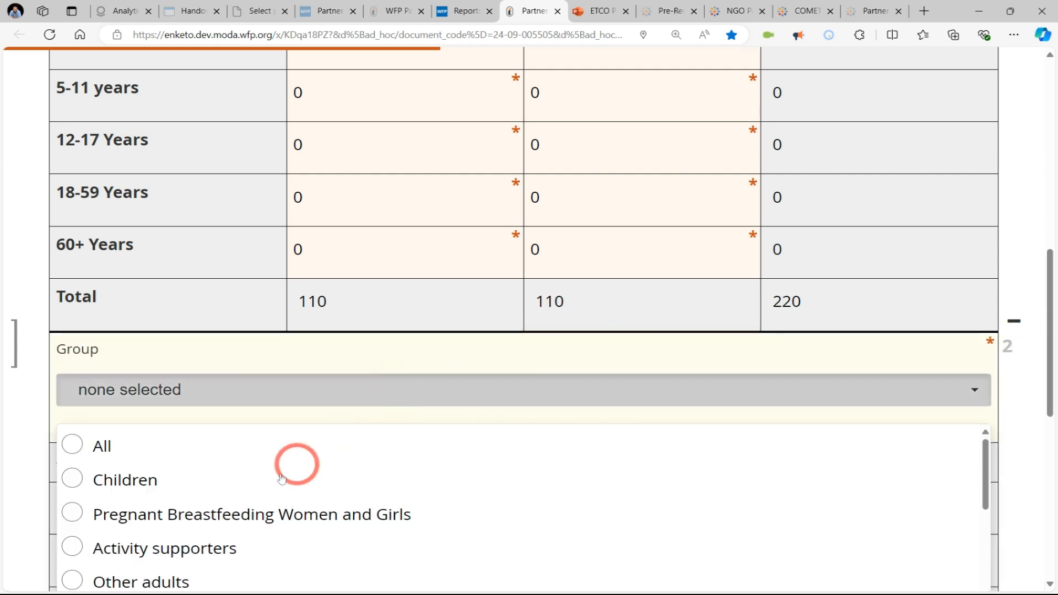
left_click(210, 515)
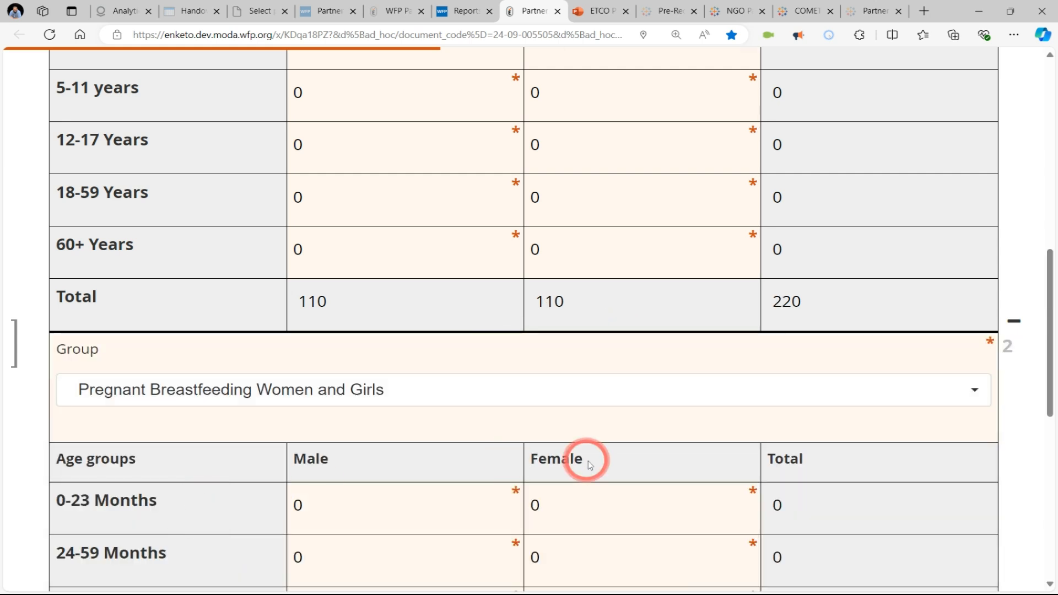
In the second group's table, enter 10 male participants for 12-17 Years and 10 female participants for 18-59 Years.
scroll(585, 461, "down", 5)
left_click(353, 247)
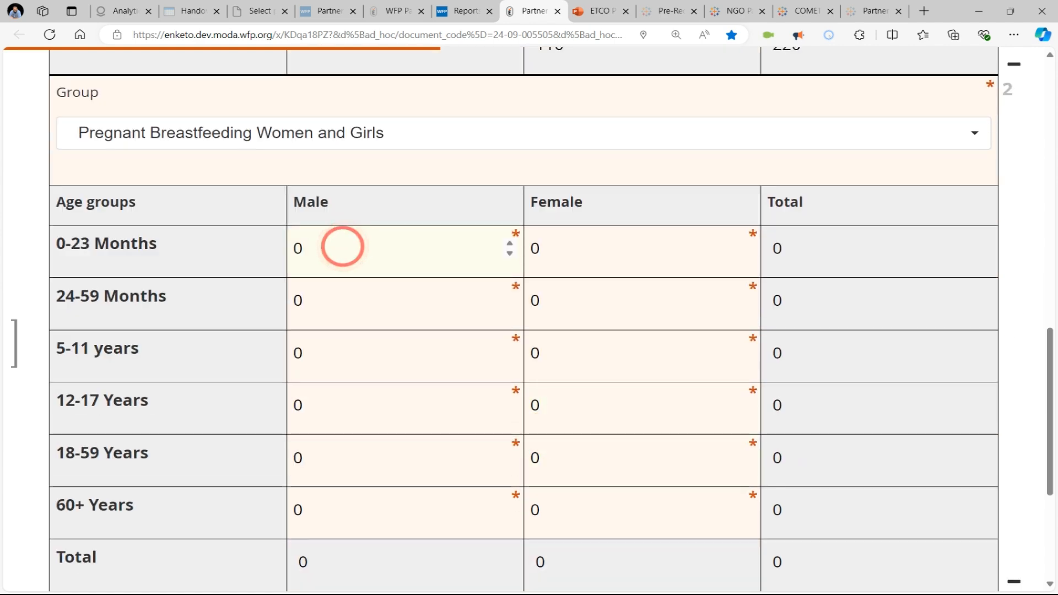
left_click(359, 406)
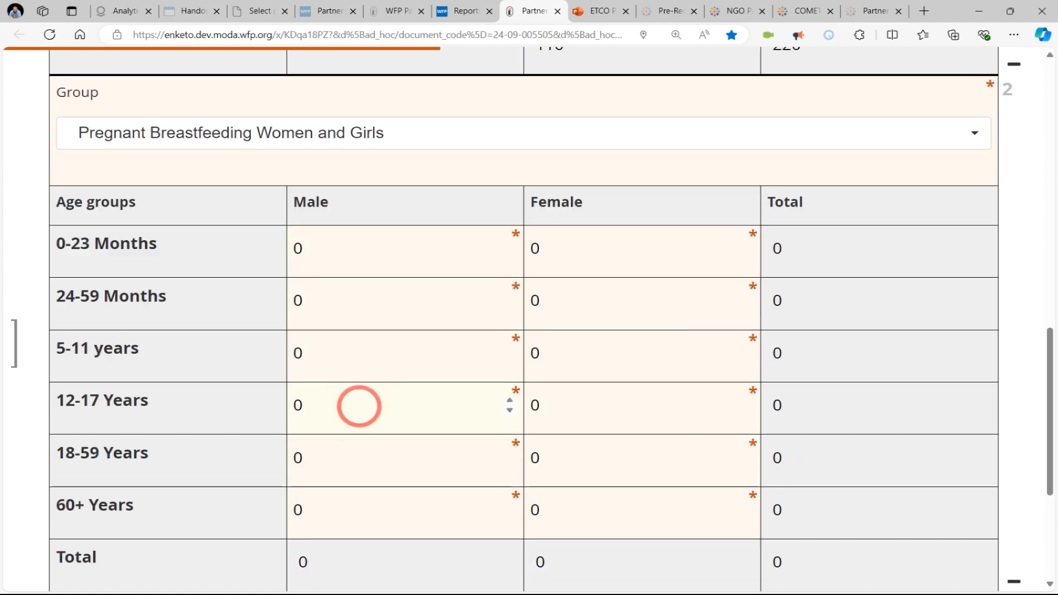
type("10")
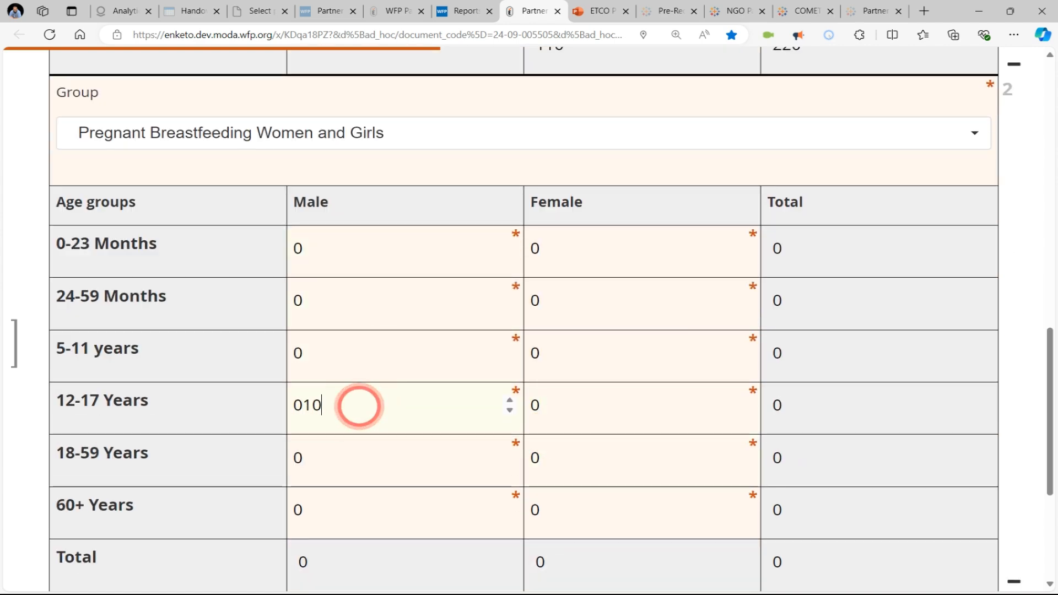
left_click(330, 212)
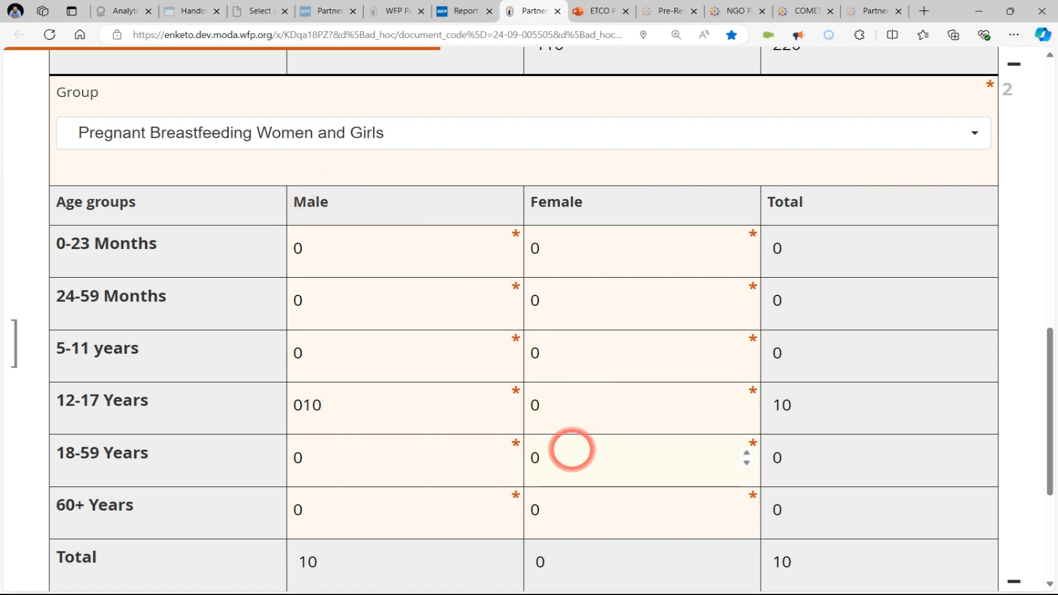
left_click(571, 450)
type("10")
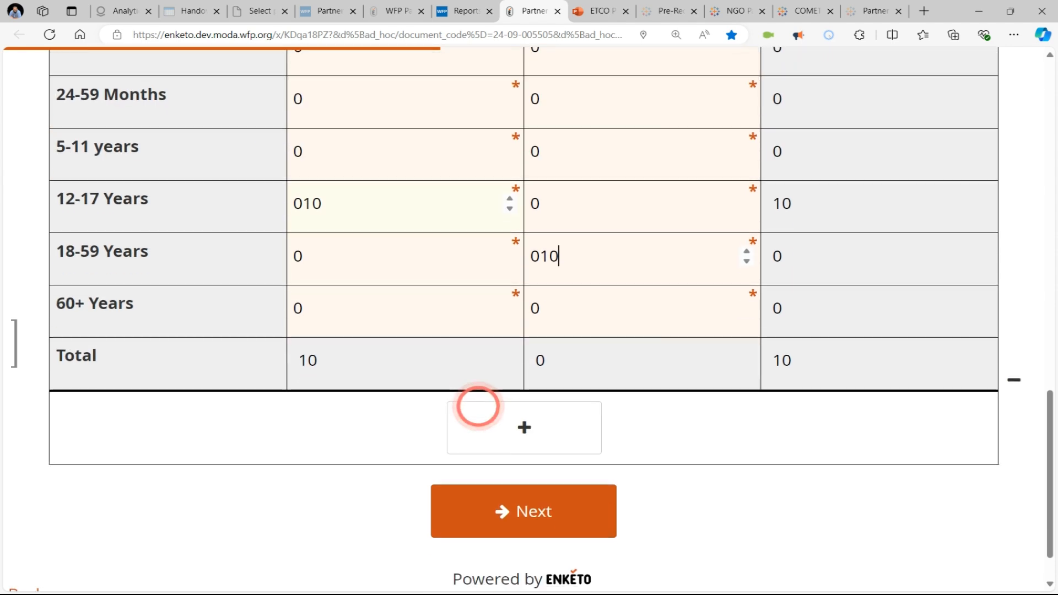
Continue to the commodity movements page and set the first commodity type to Super Cereal Plus (CSB++).
scroll(477, 405, "down", 3)
left_click(501, 504)
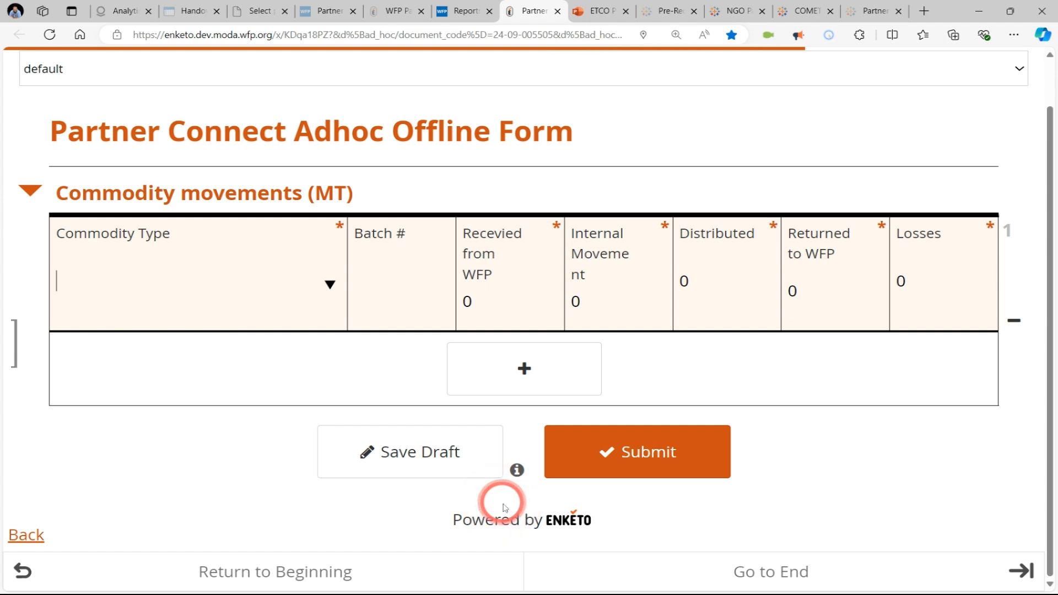
left_click(331, 285)
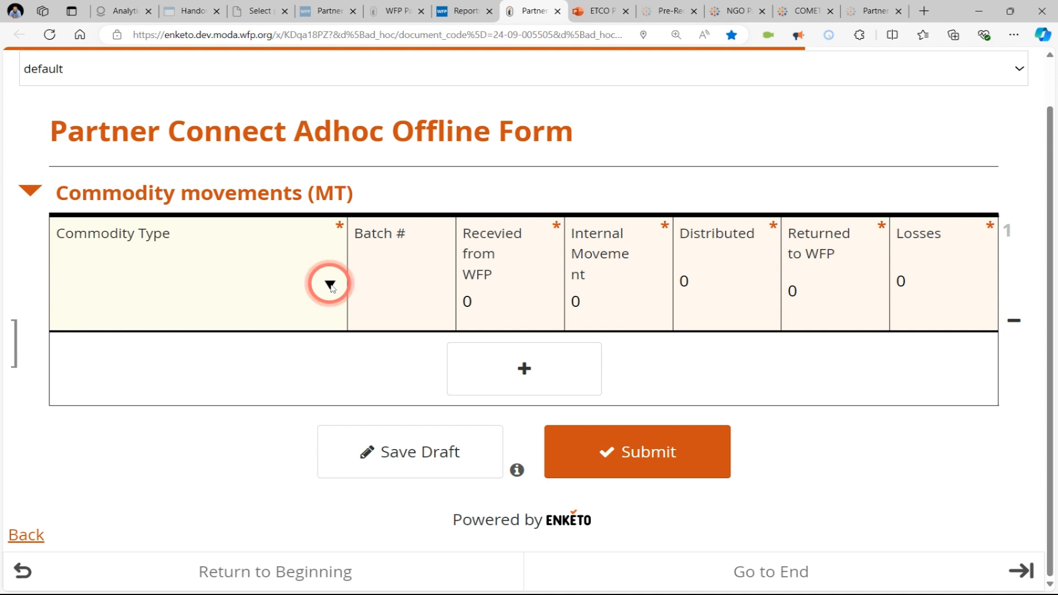
left_click(330, 285)
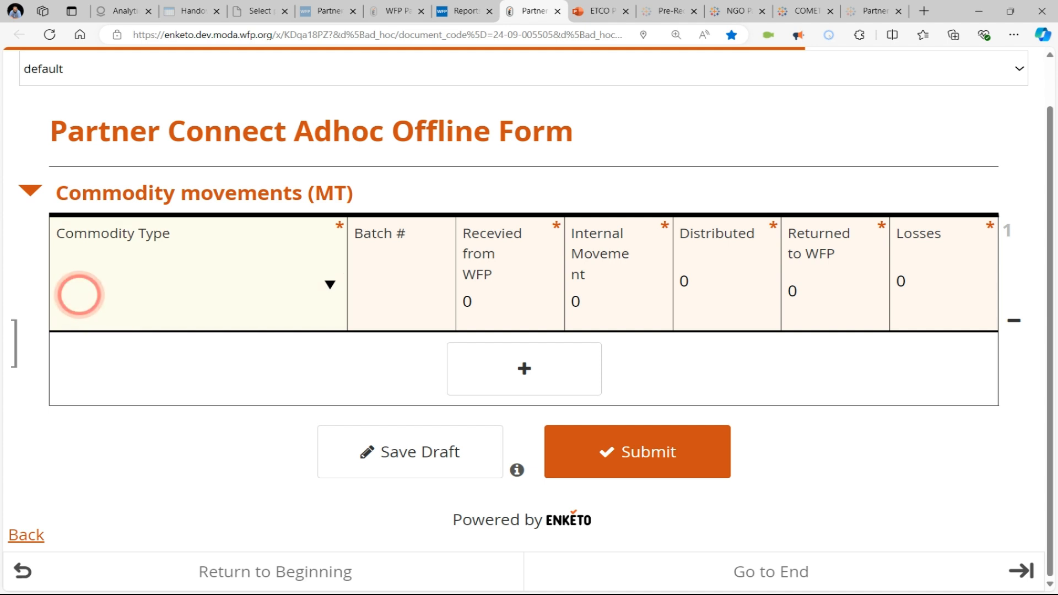
left_click(79, 294)
type("csb")
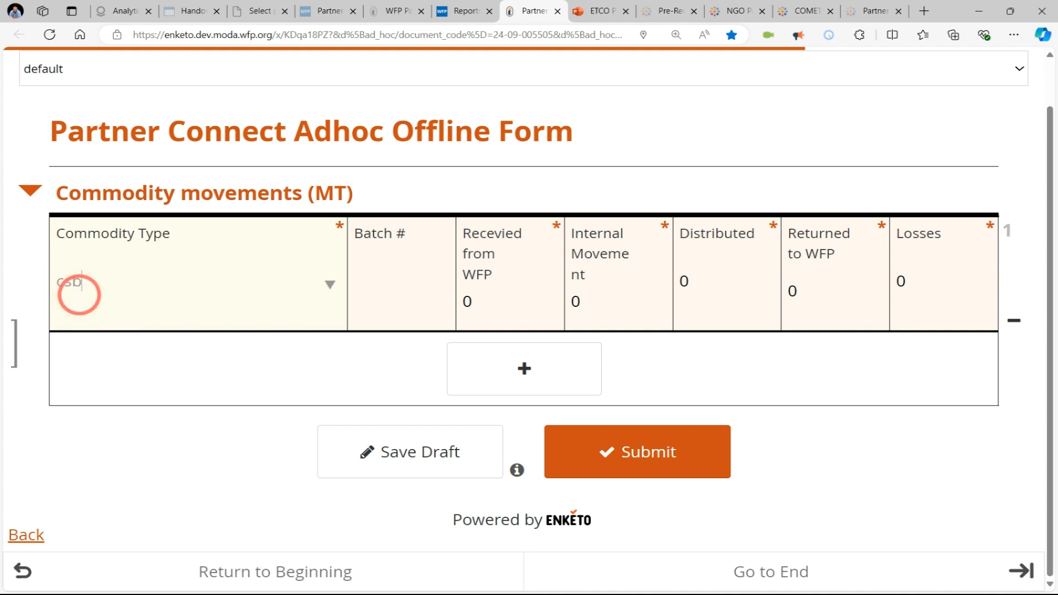
left_click(165, 331)
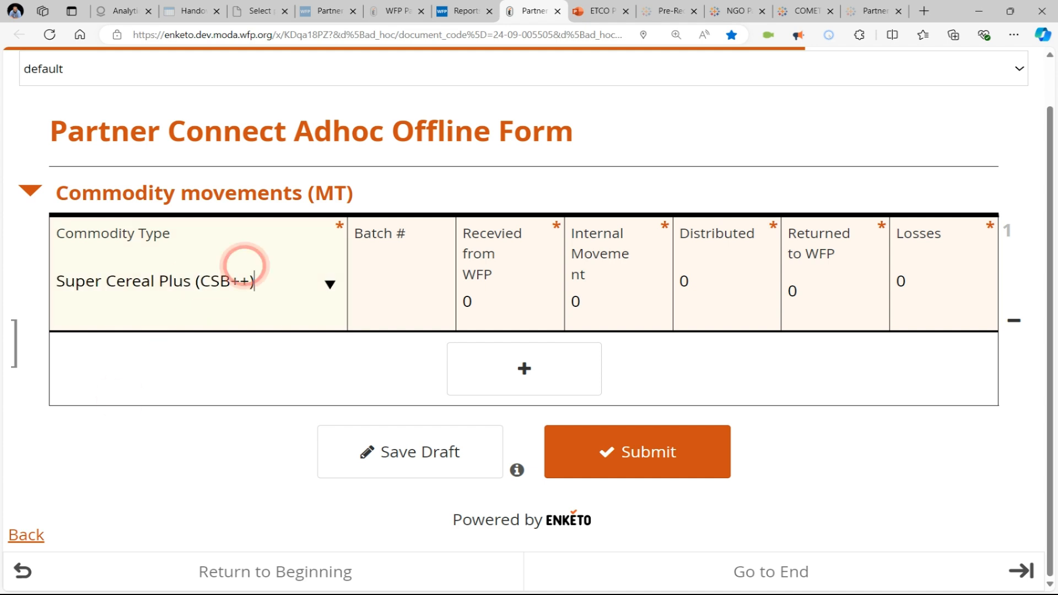
left_click(404, 288)
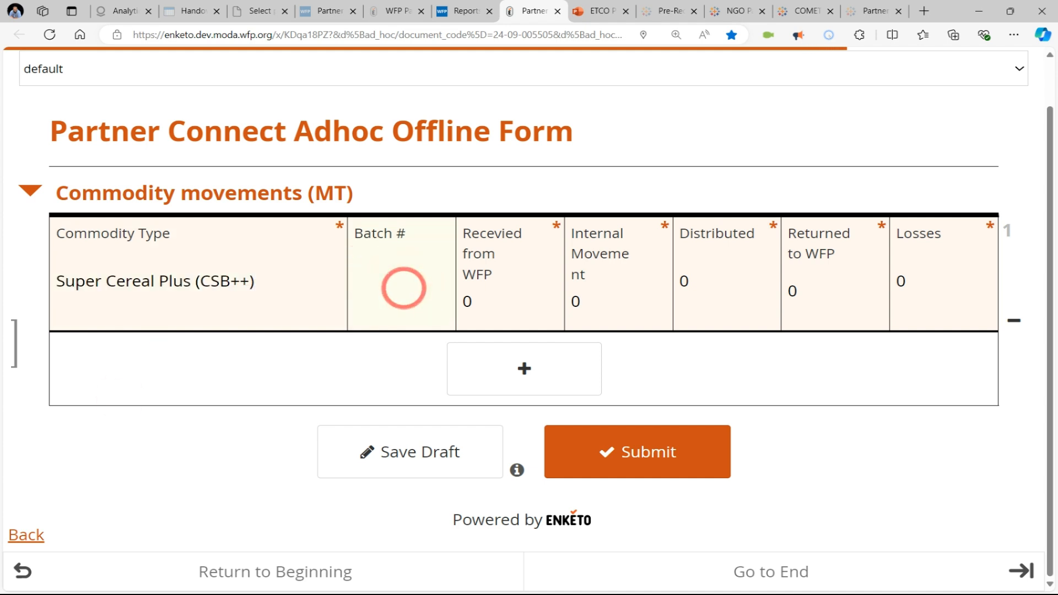
type("0000")
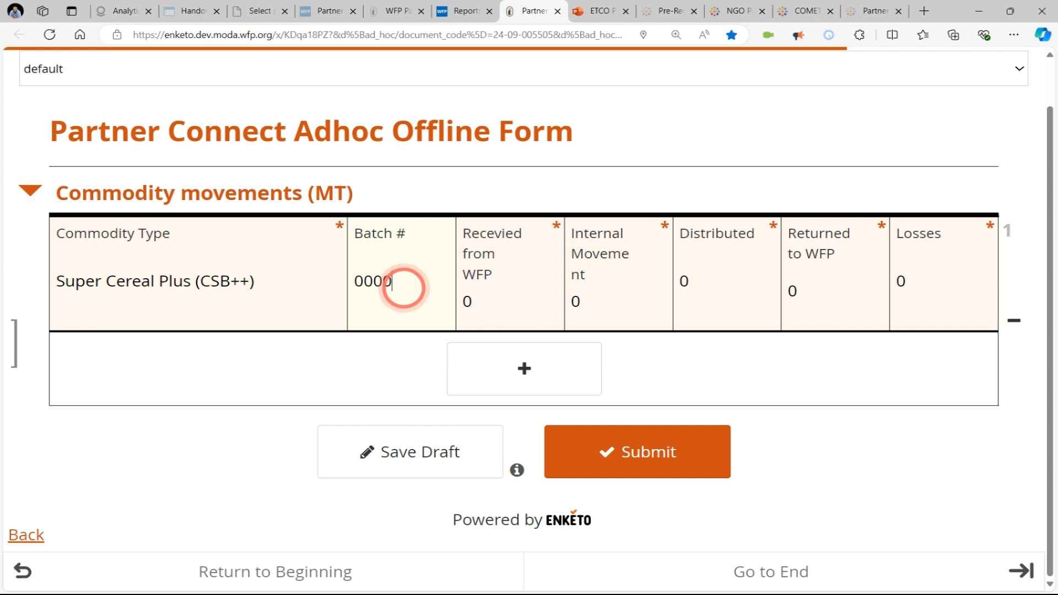
type("23432")
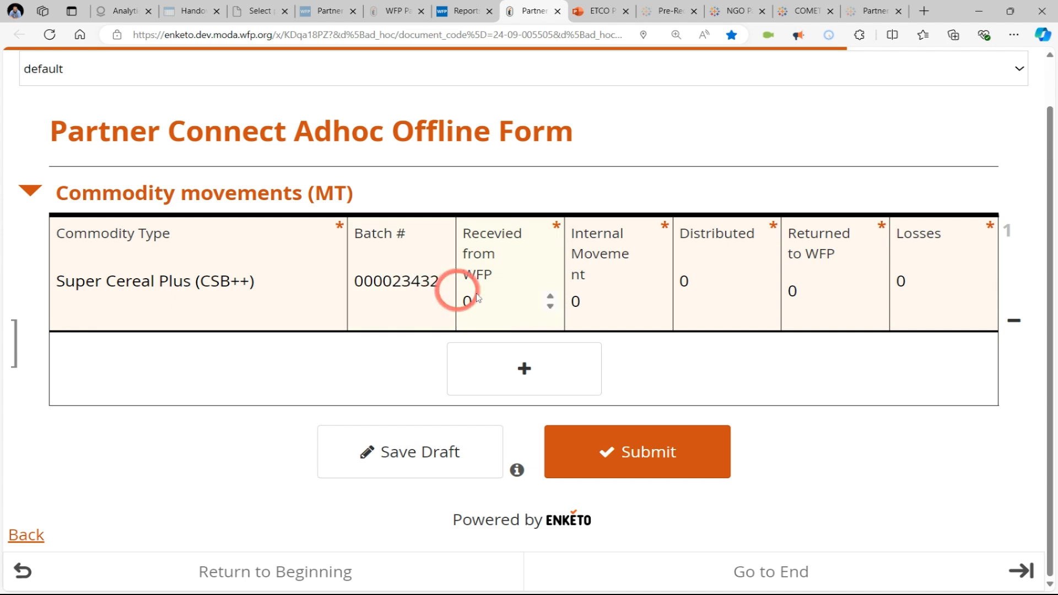
left_click(510, 301)
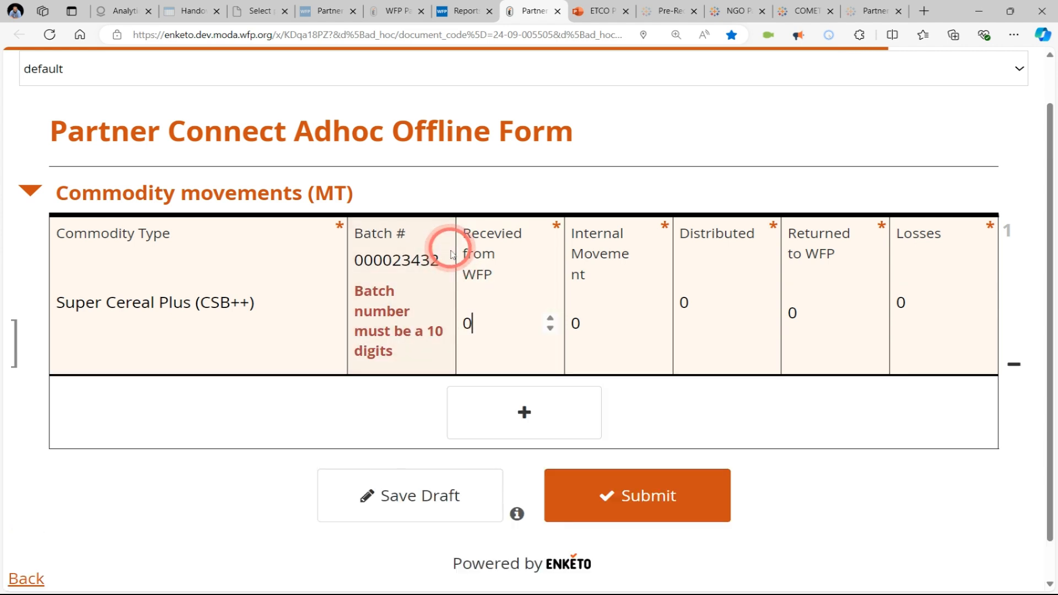
left_click(435, 259)
key("BackSpace")
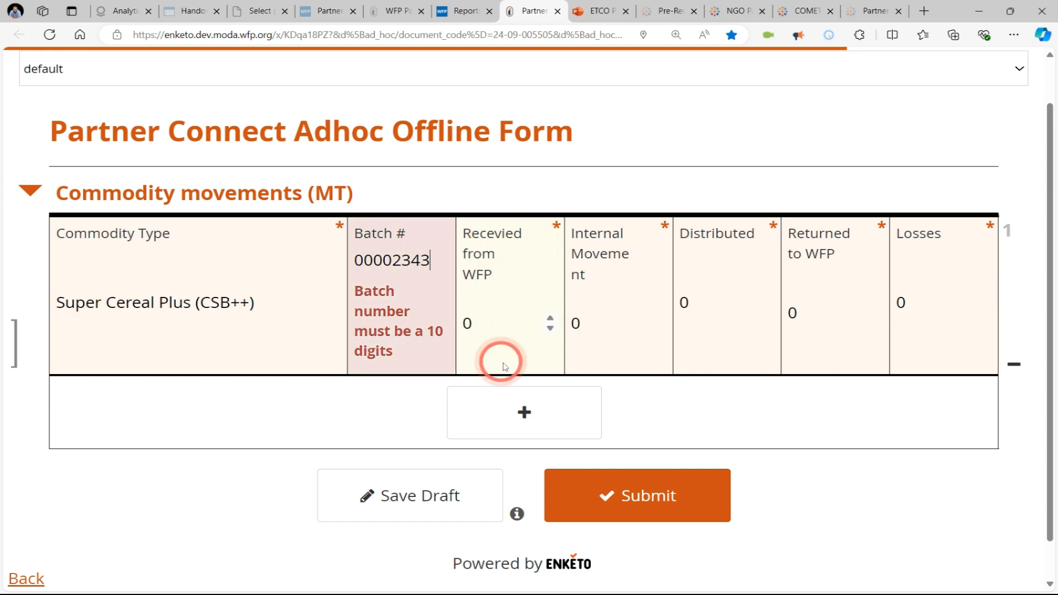
left_click(500, 361)
left_click(433, 254)
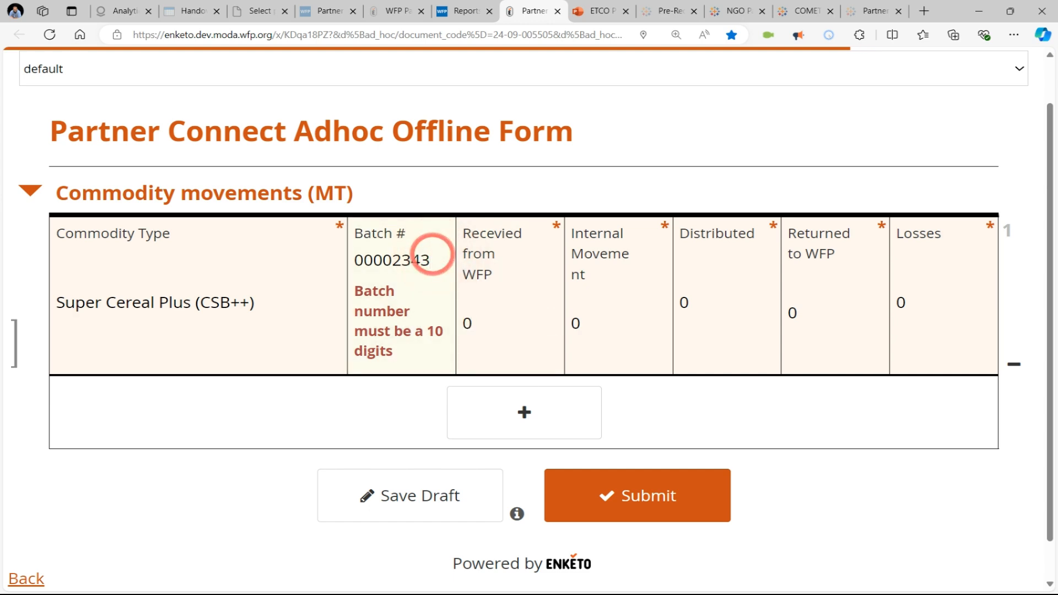
type("23")
Record 2 MT received from WFP and 2 MT distributed for Super Cereal Plus.
left_click(524, 331)
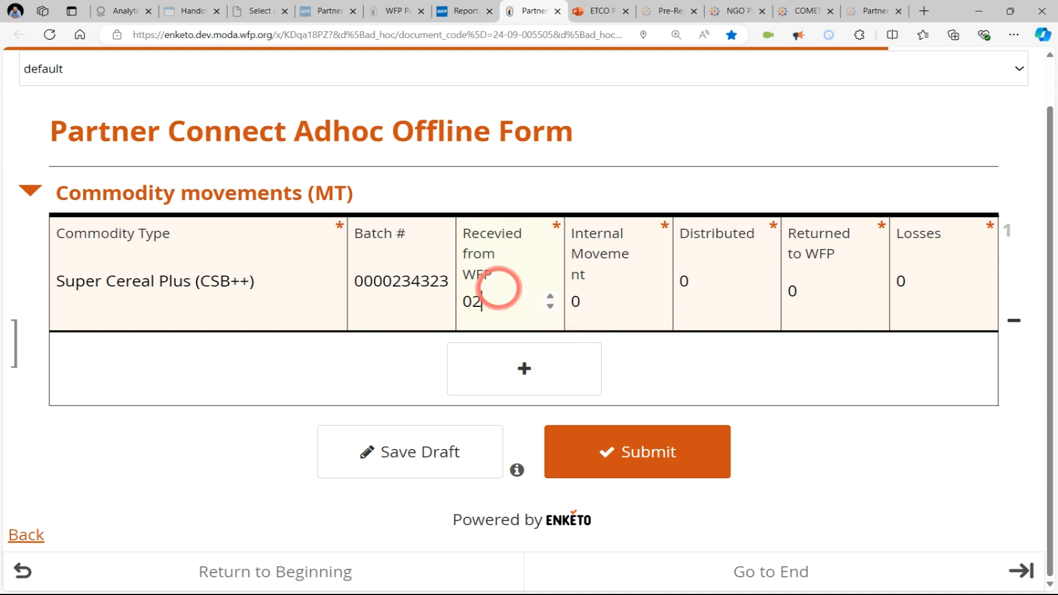
type("2")
left_click(706, 275)
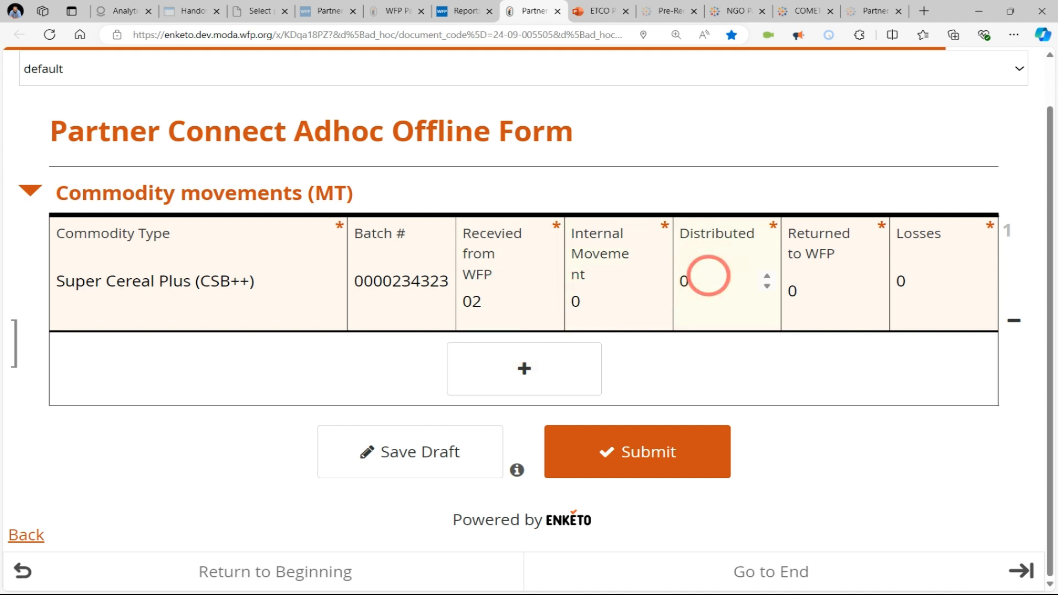
type("2")
left_click(537, 364)
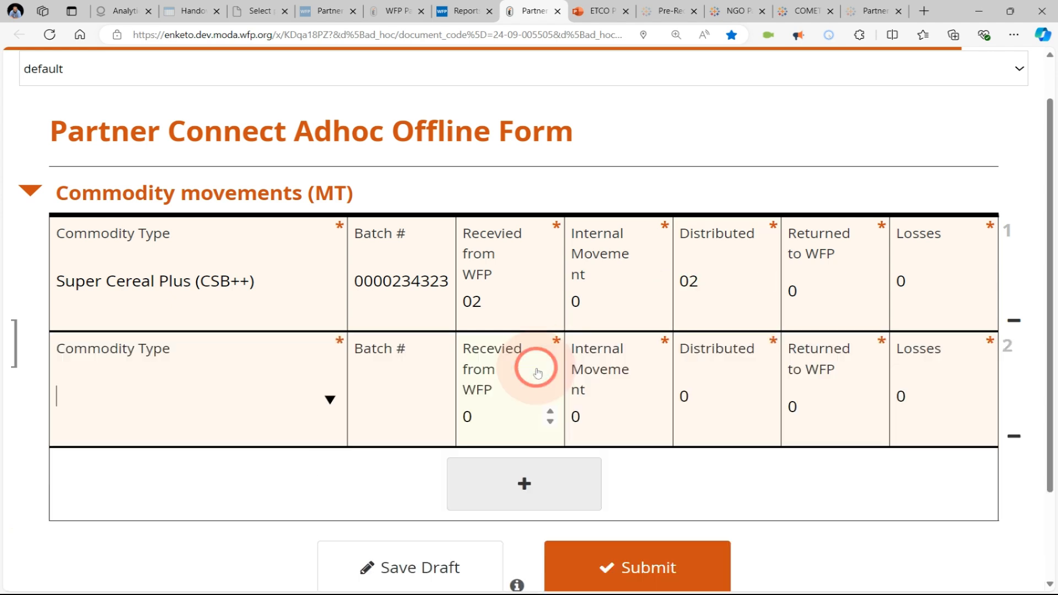
left_click(248, 392)
type("rus")
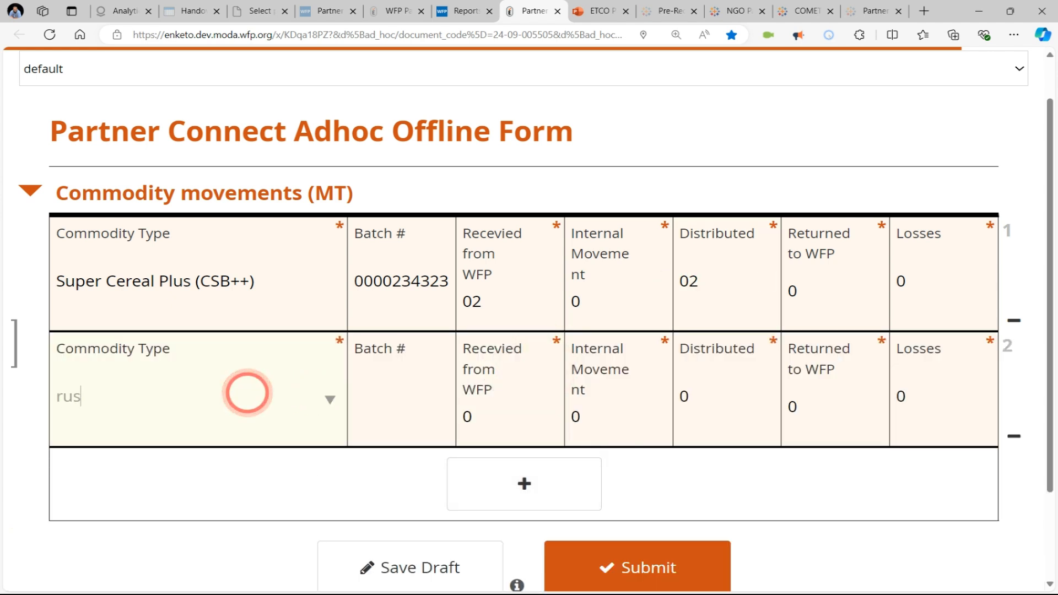
type("f")
left_click(182, 433)
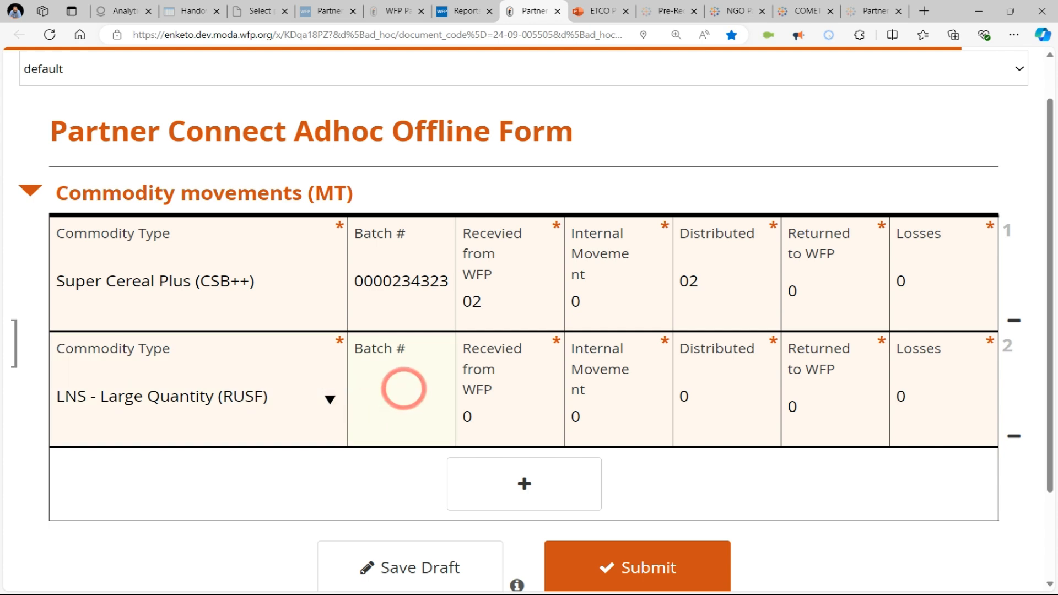
left_click(403, 389)
type("0000")
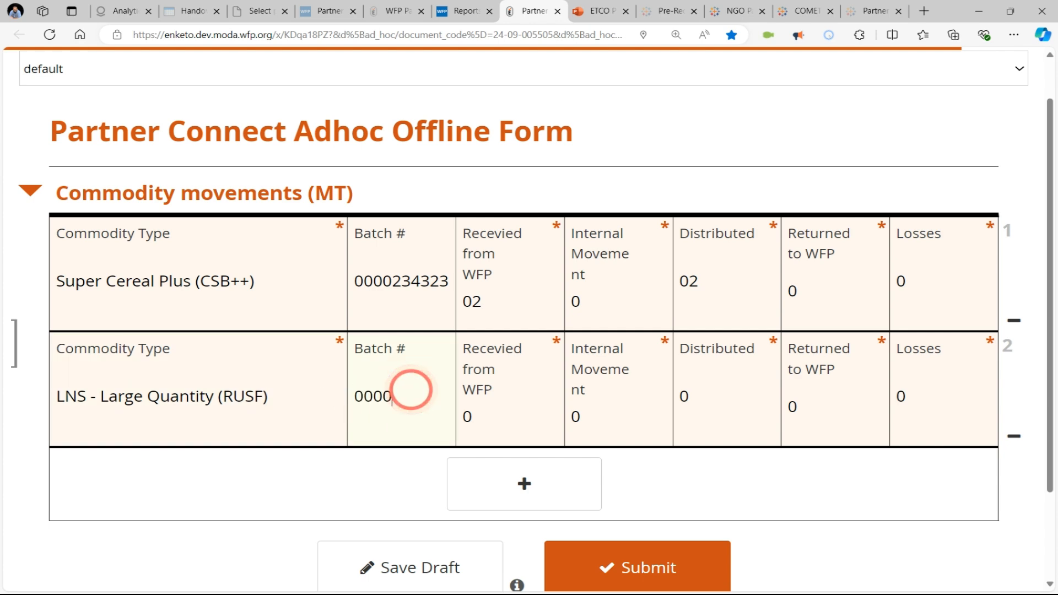
type("234321")
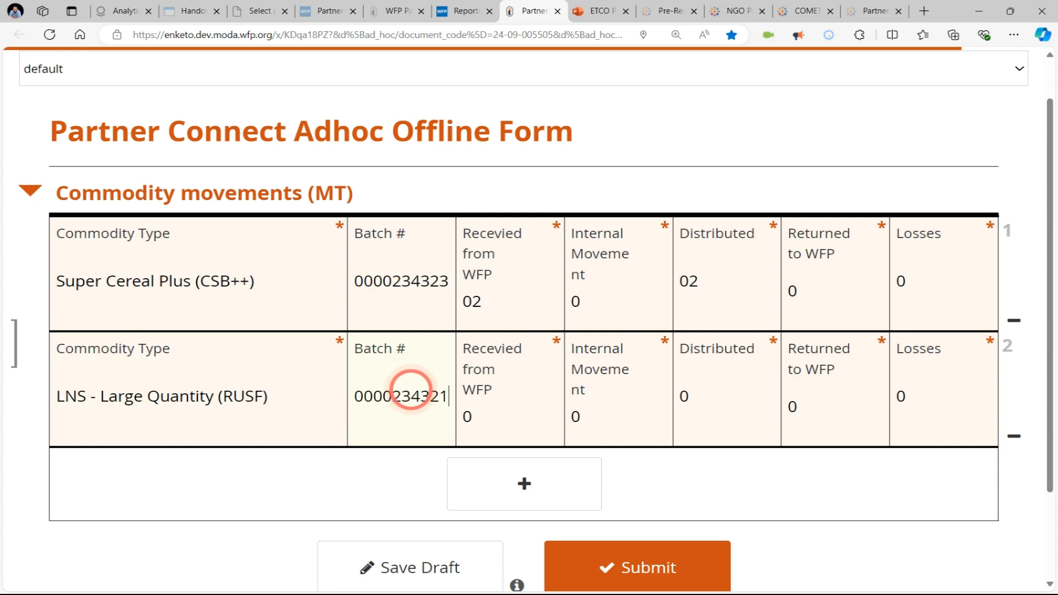
Record 10 MT received from WFP and 5 MT distributed for LNS - Large Quantity (RUSF), and submit the offline form.
left_click(477, 416)
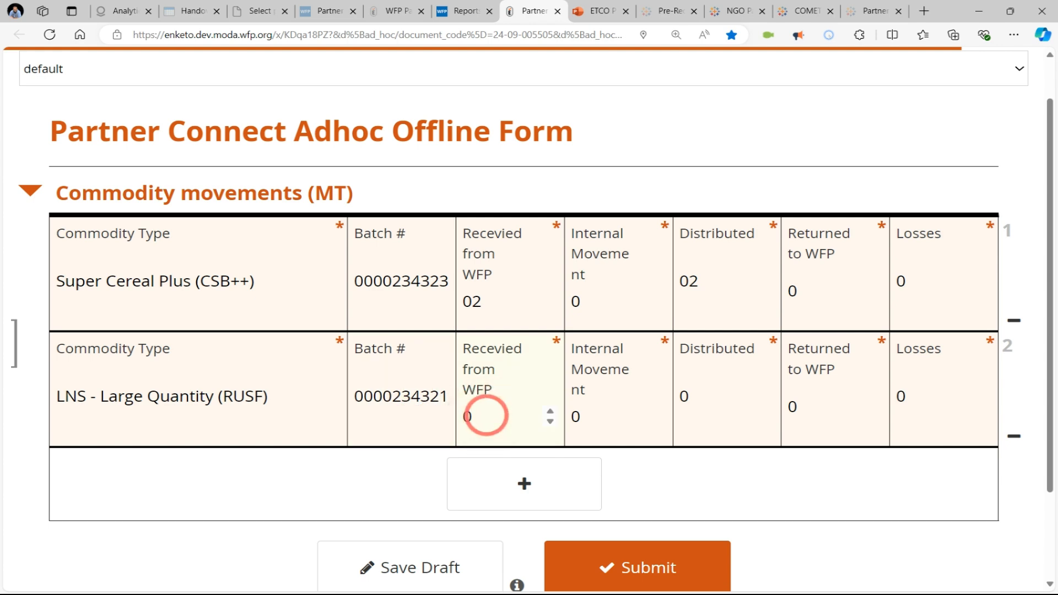
type("010")
left_click(693, 395)
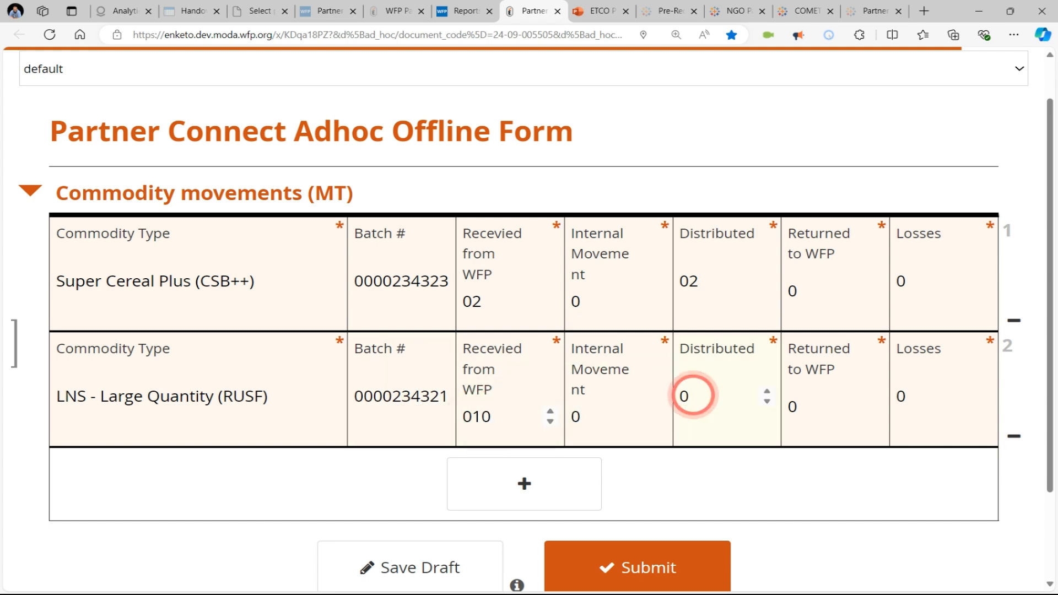
type("5")
scroll(586, 509, "down", 2)
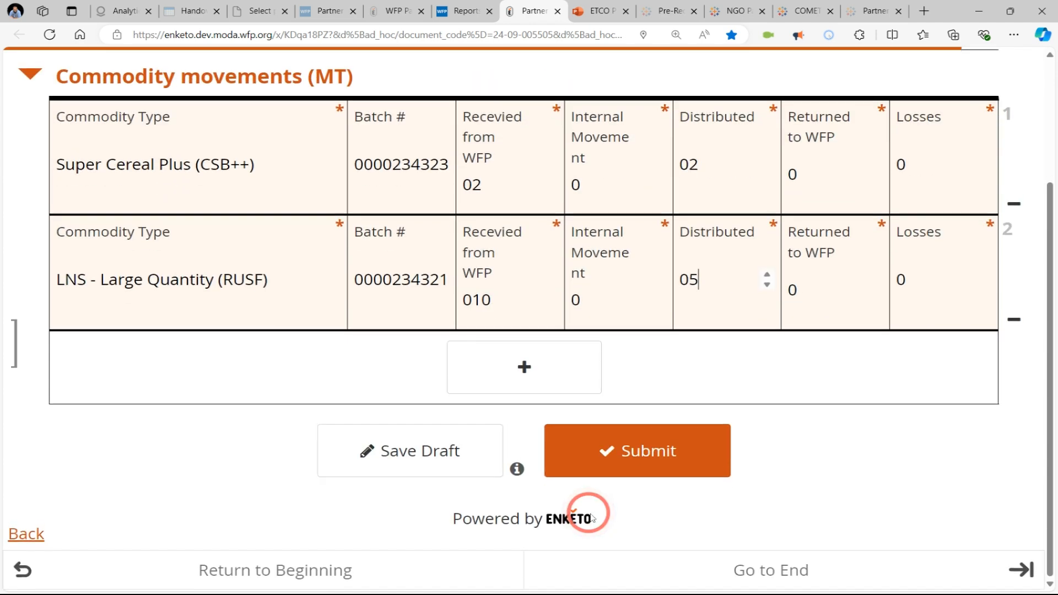
left_click(674, 456)
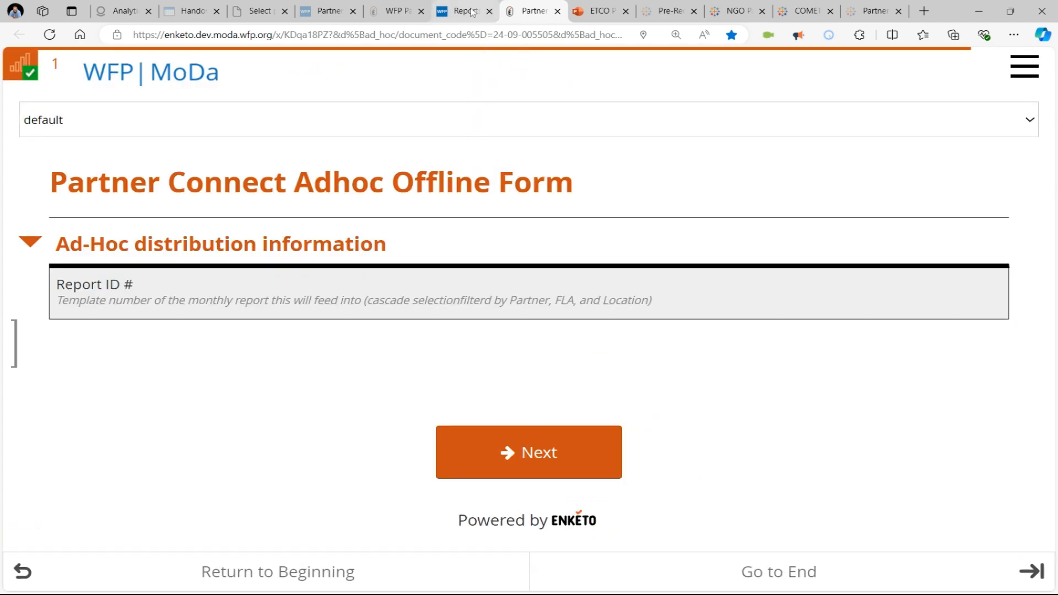
Switch to the Partner Connect distribution report and show its incoming offline submissions.
left_click(471, 12)
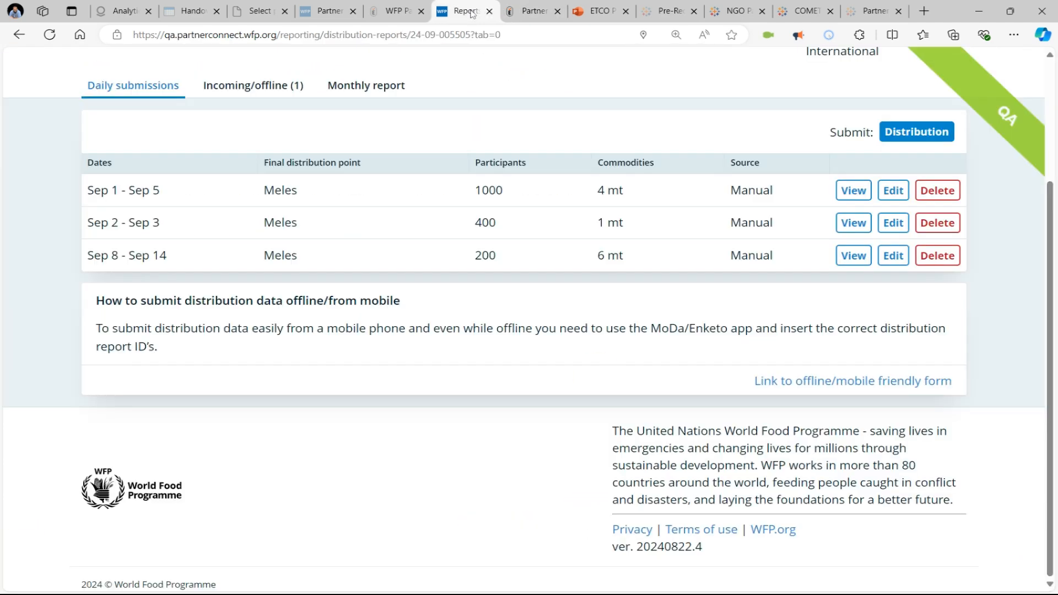
left_click(532, 13)
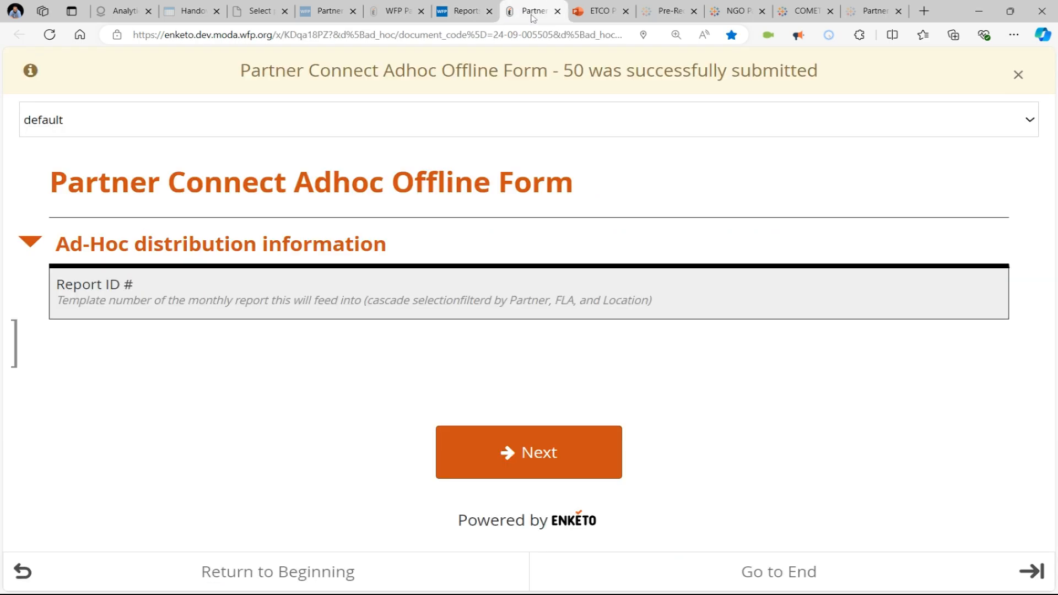
left_click(469, 14)
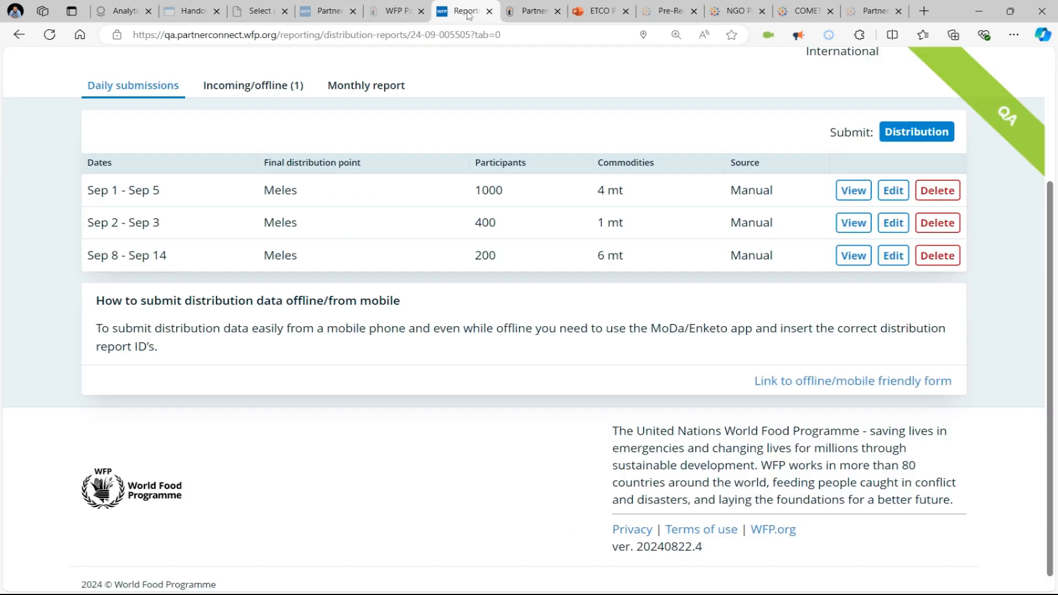
left_click(253, 87)
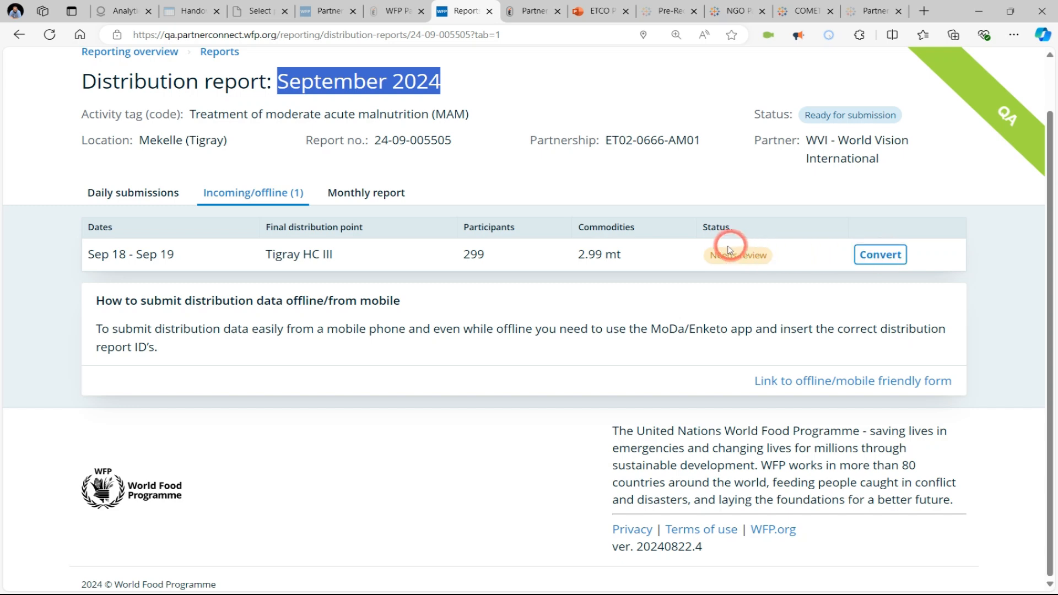
Start converting the Sep 18 - Sep 19 incoming distribution and set the PBW/G male 18-59 years participants to 0.
left_click(891, 257)
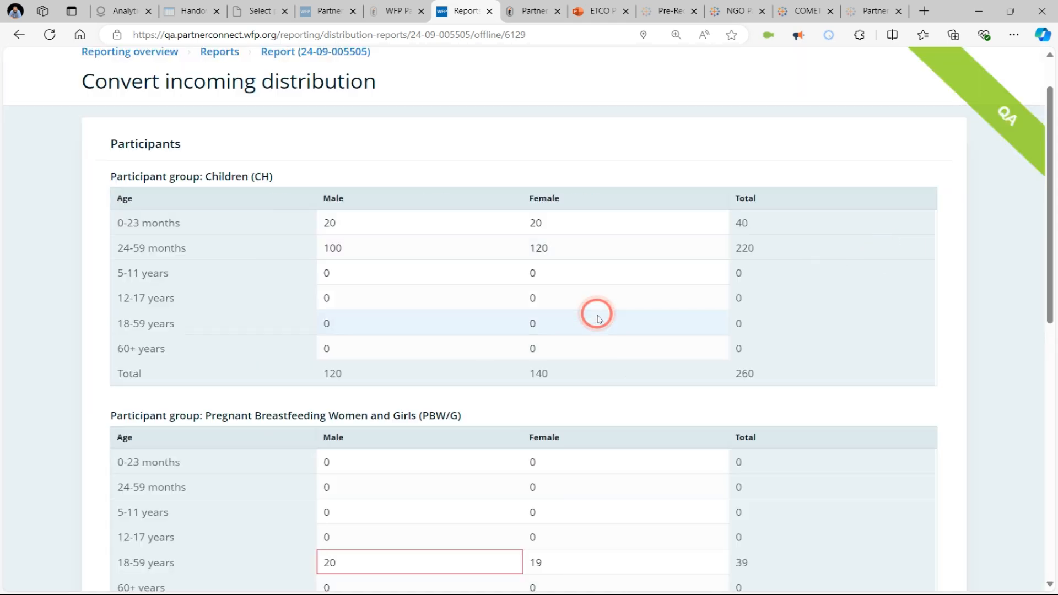
scroll(598, 314, "down", 3)
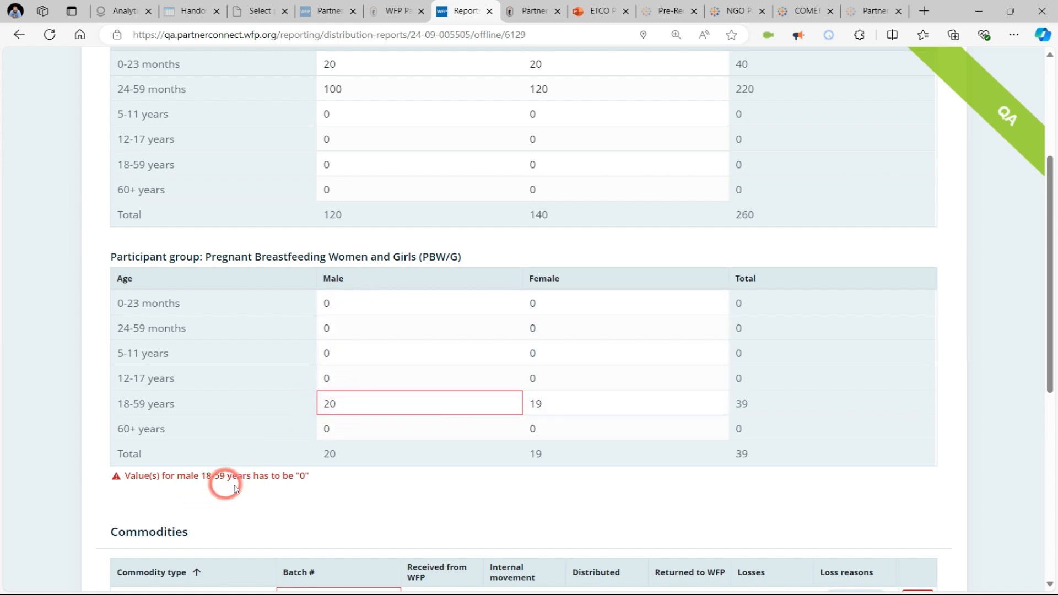
left_click(390, 408)
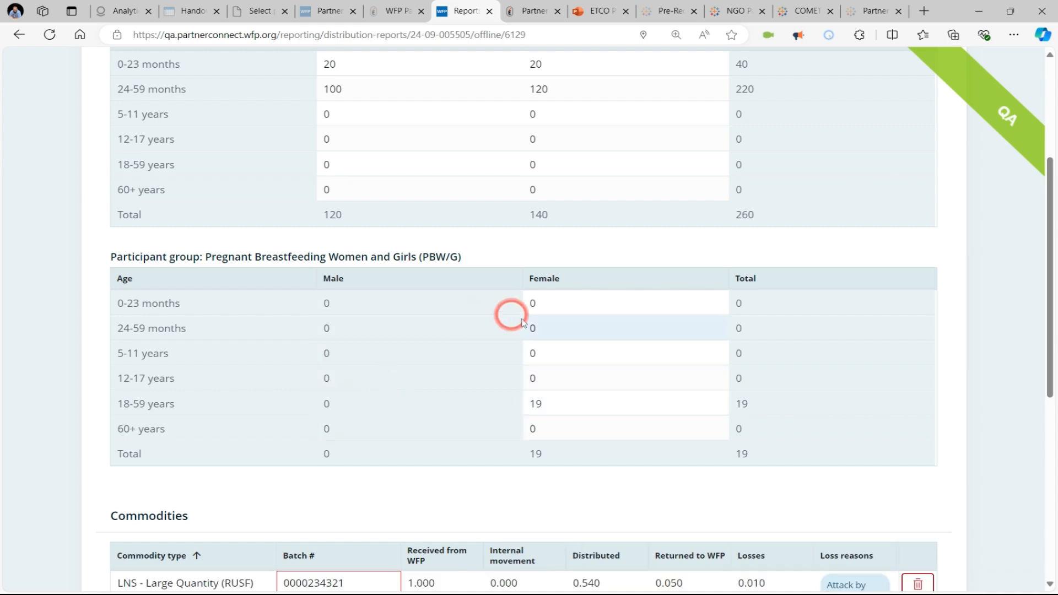
scroll(446, 365, "down", 4)
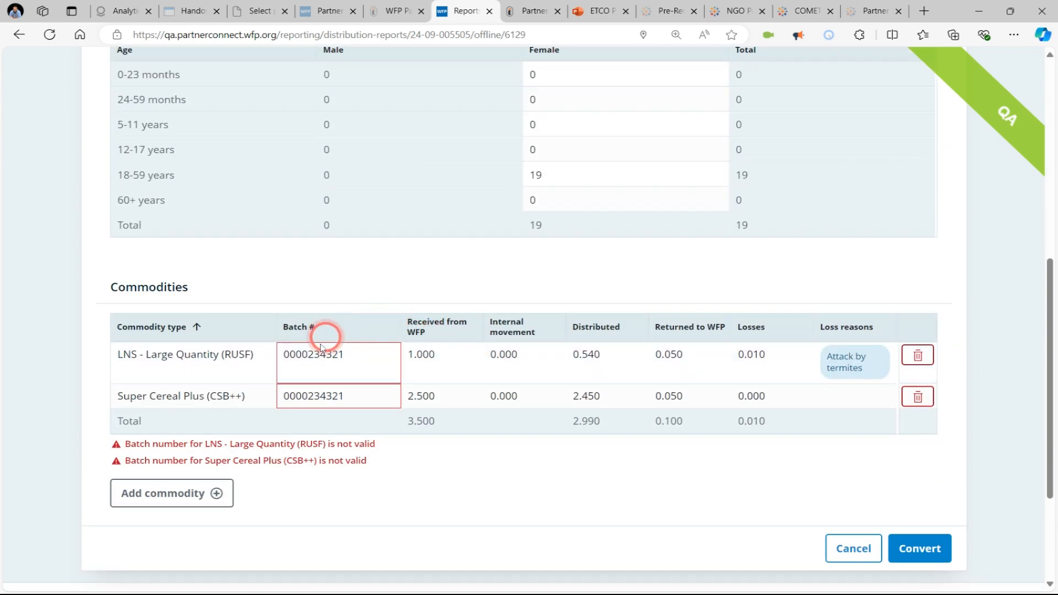
left_click(361, 363)
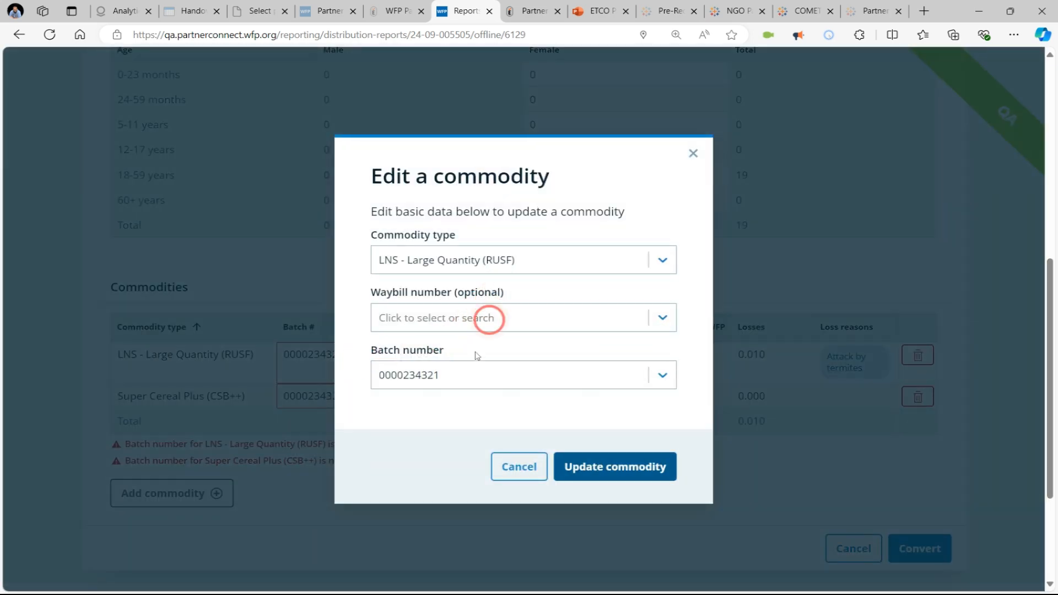
left_click(460, 375)
left_click(425, 427)
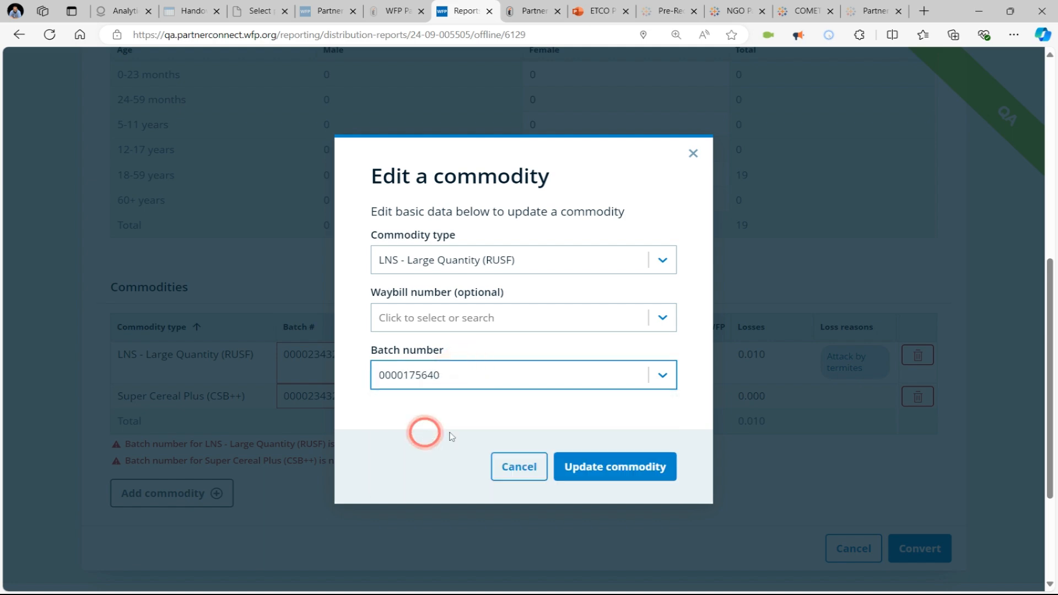
left_click(621, 468)
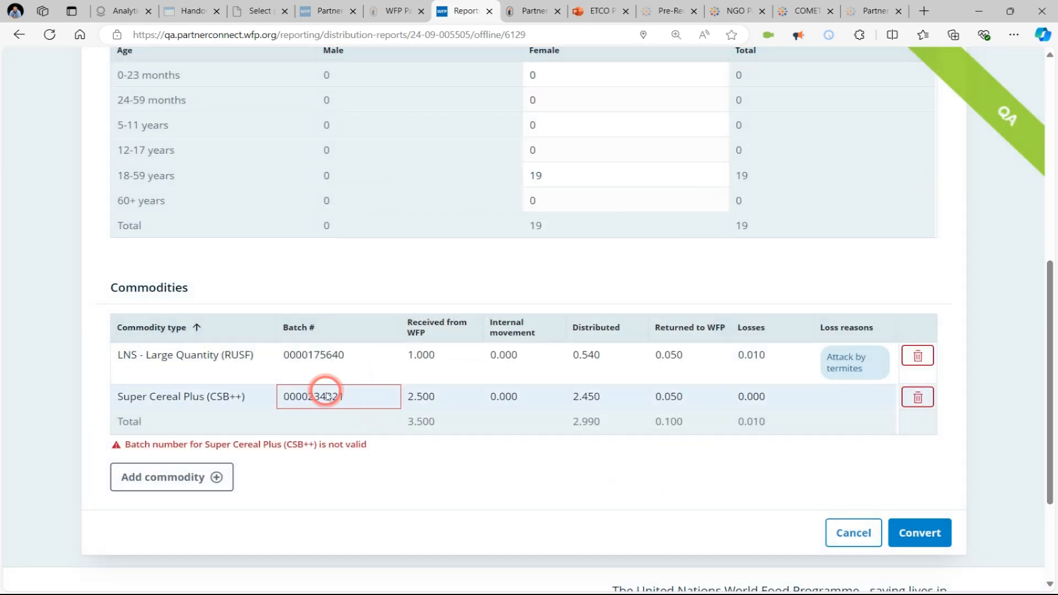
left_click(322, 394)
left_click(432, 375)
left_click(480, 383)
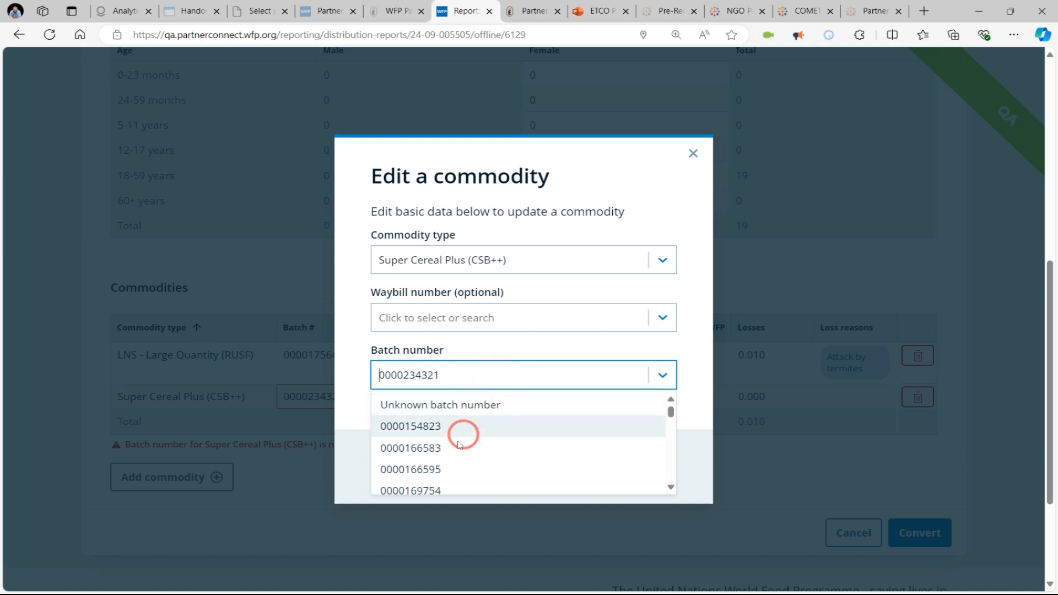
left_click(439, 465)
left_click(531, 303)
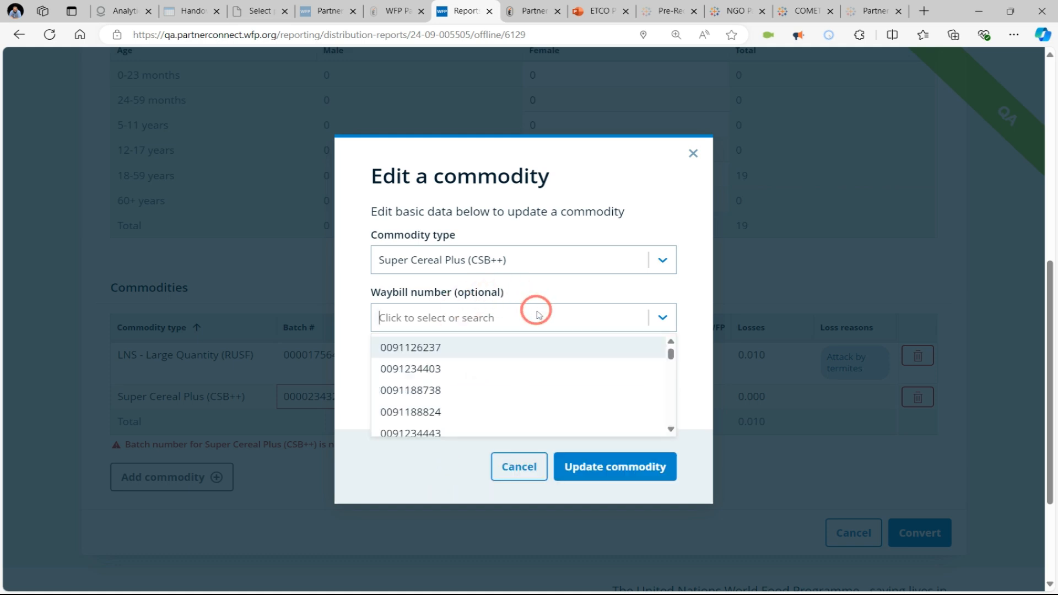
left_click(479, 367)
left_click(466, 372)
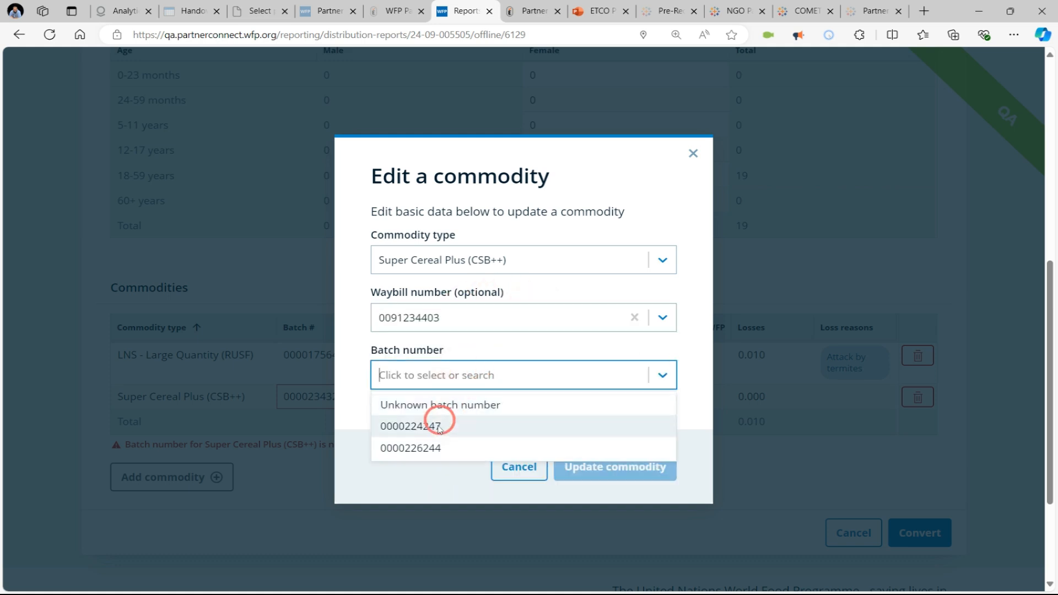
left_click(427, 425)
left_click(590, 467)
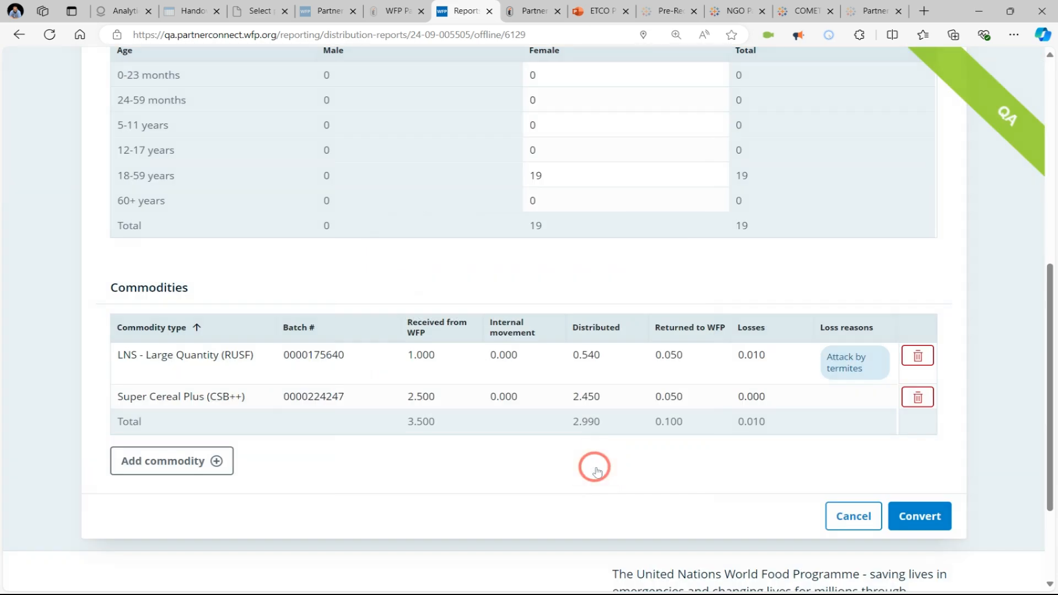
Convert the corrected incoming distribution and check its source in the daily submissions list.
left_click(919, 516)
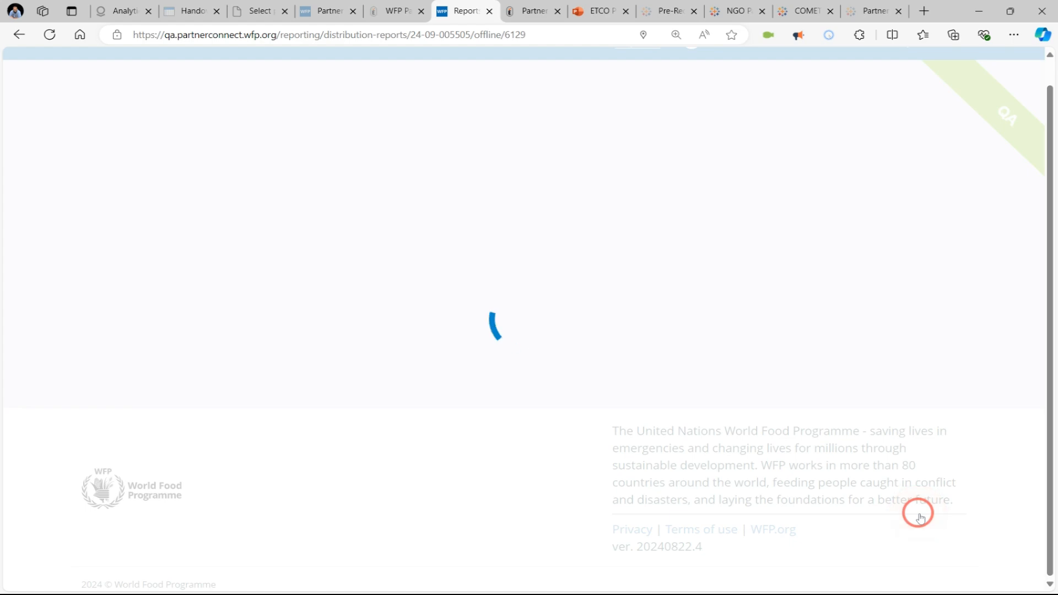
left_click(141, 100)
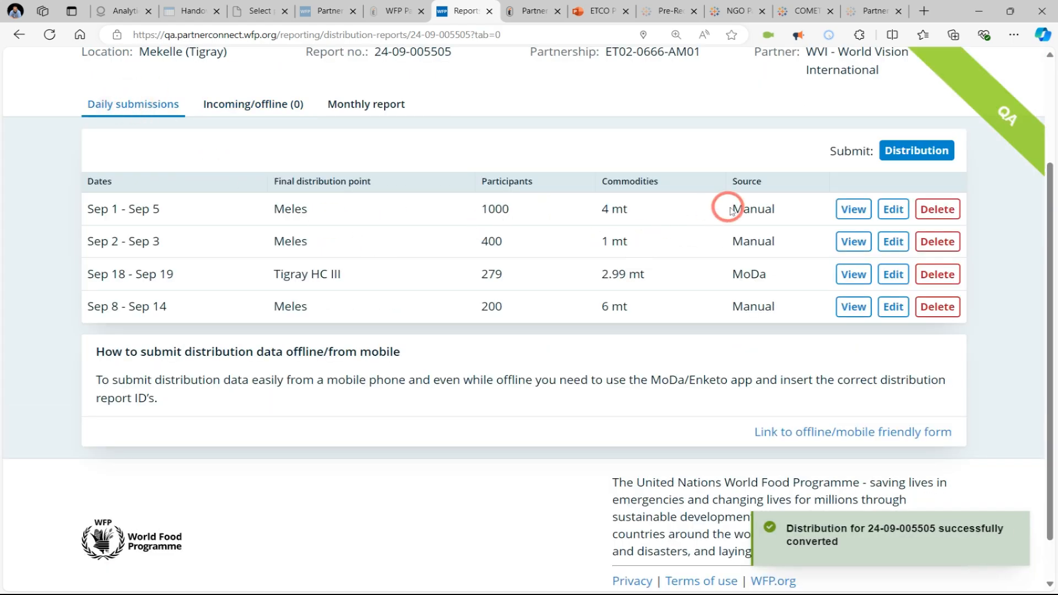
double_click(745, 273)
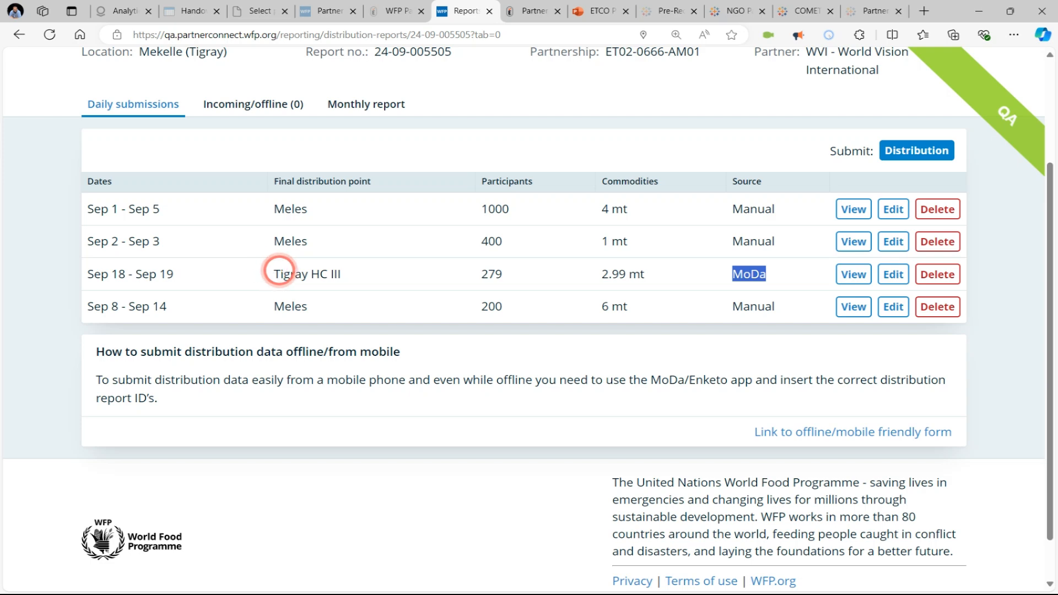
left_click(894, 275)
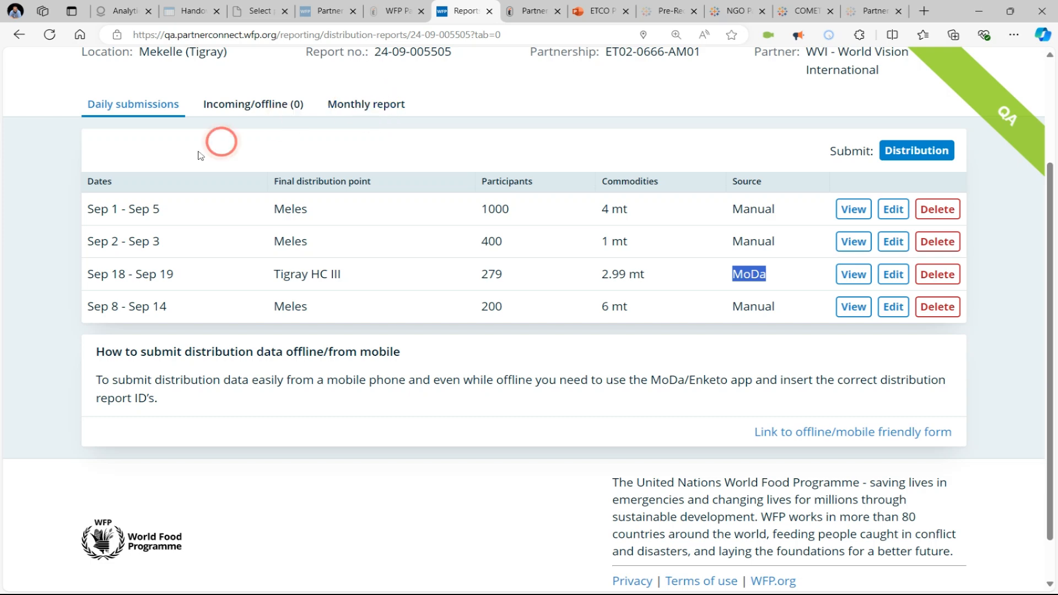
Examine the monthly report's submission options alongside the list of daily submissions.
left_click(365, 101)
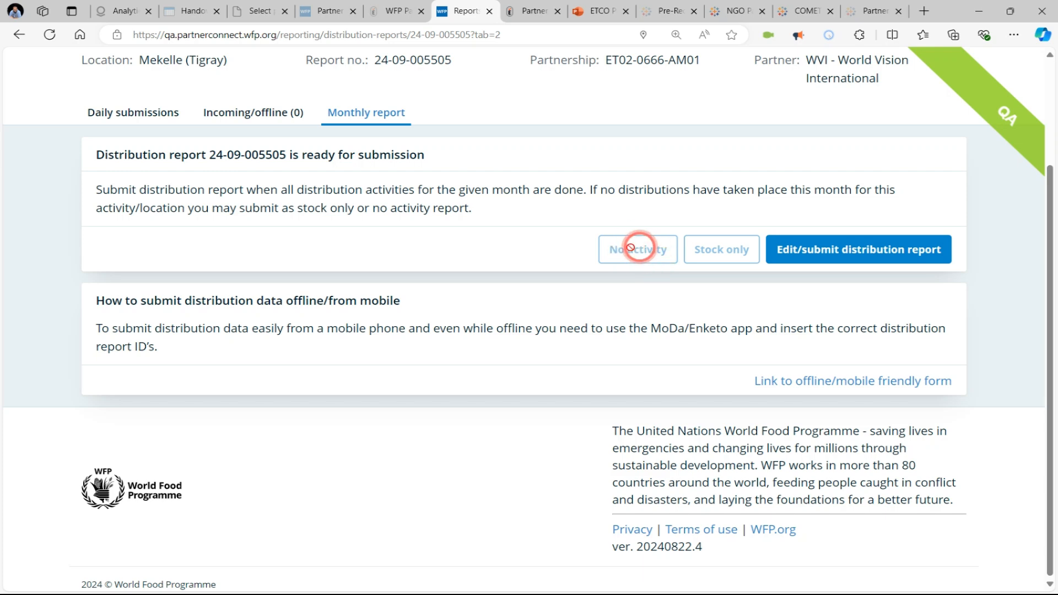
left_click(133, 112)
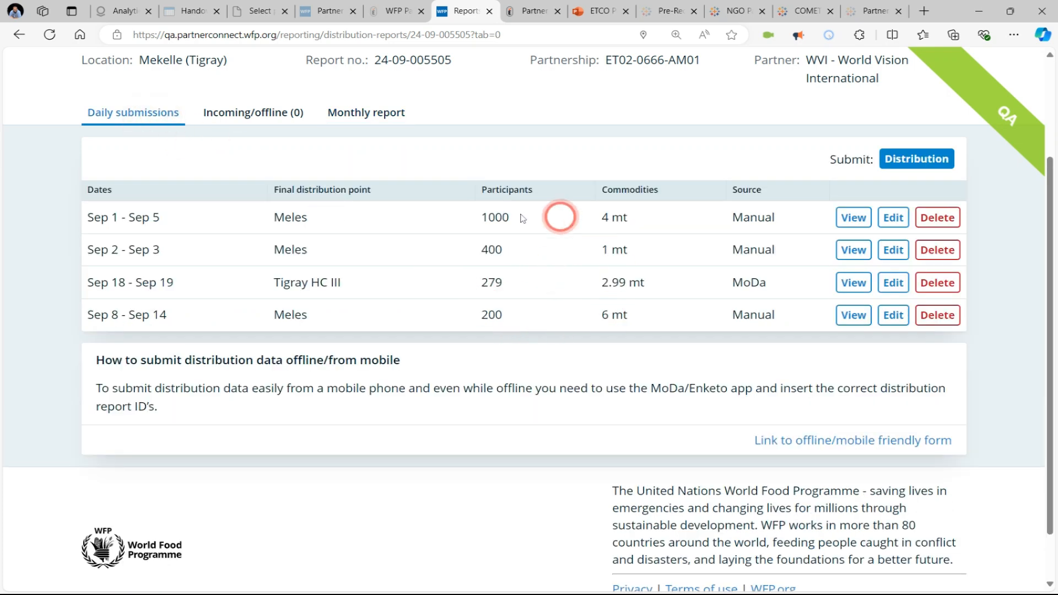
left_click(374, 125)
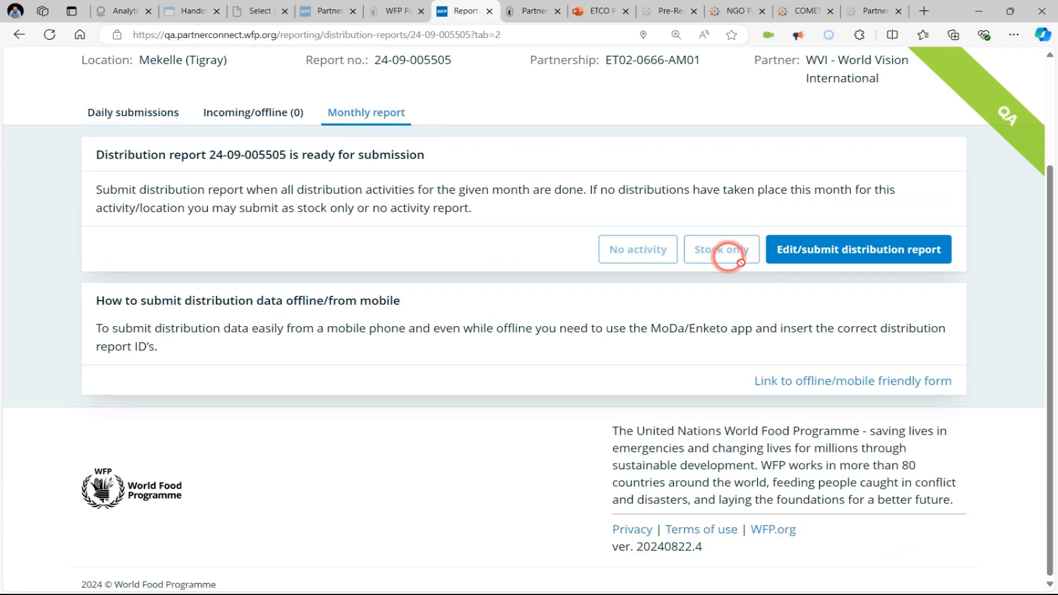
left_click(113, 115)
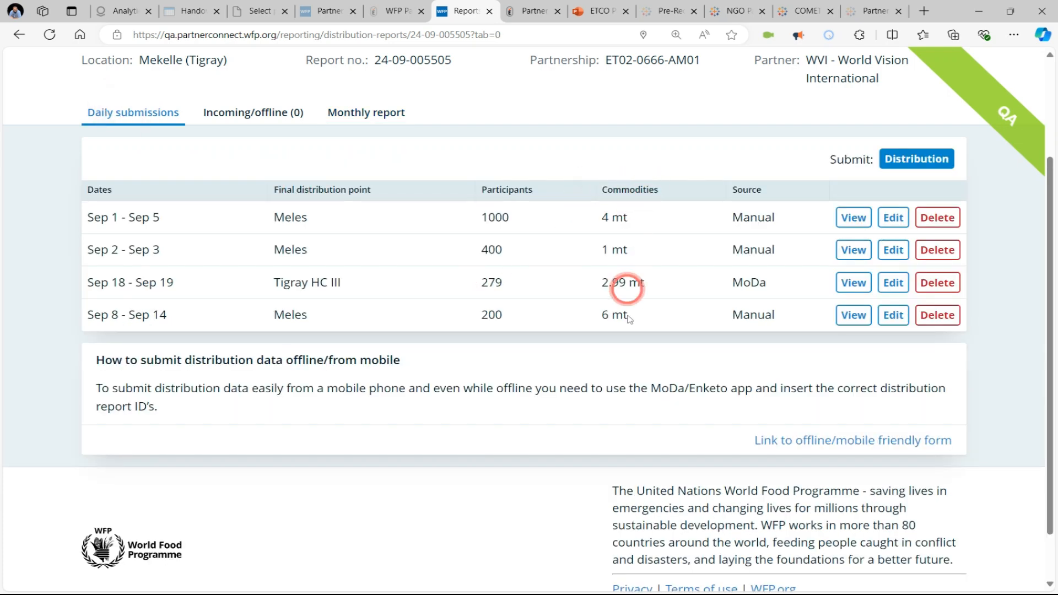
Open the monthly distribution report for editing and set the September 2024 assistance days to 30.
left_click(348, 115)
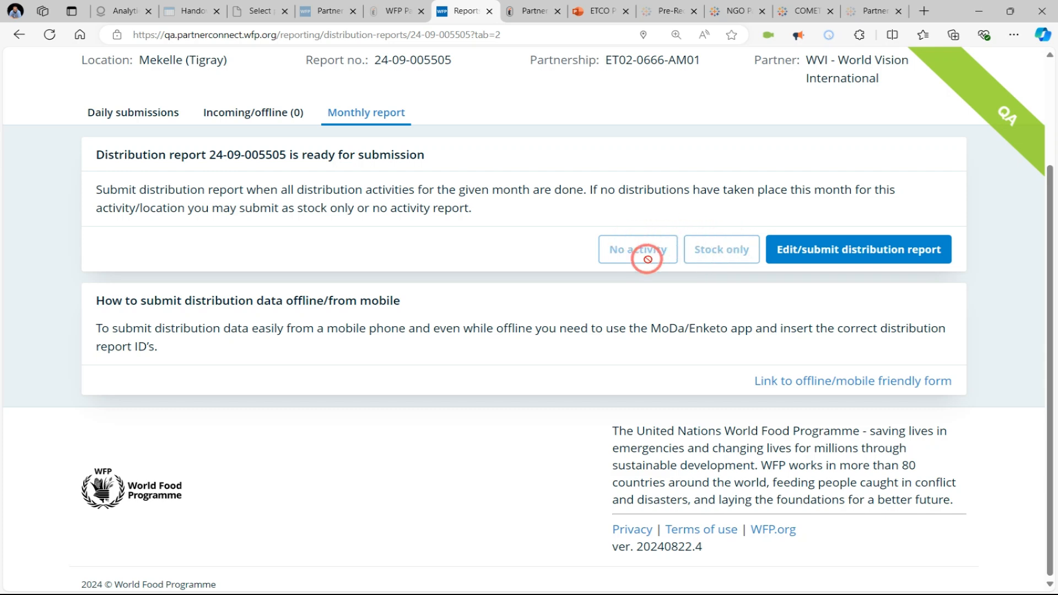
left_click(842, 250)
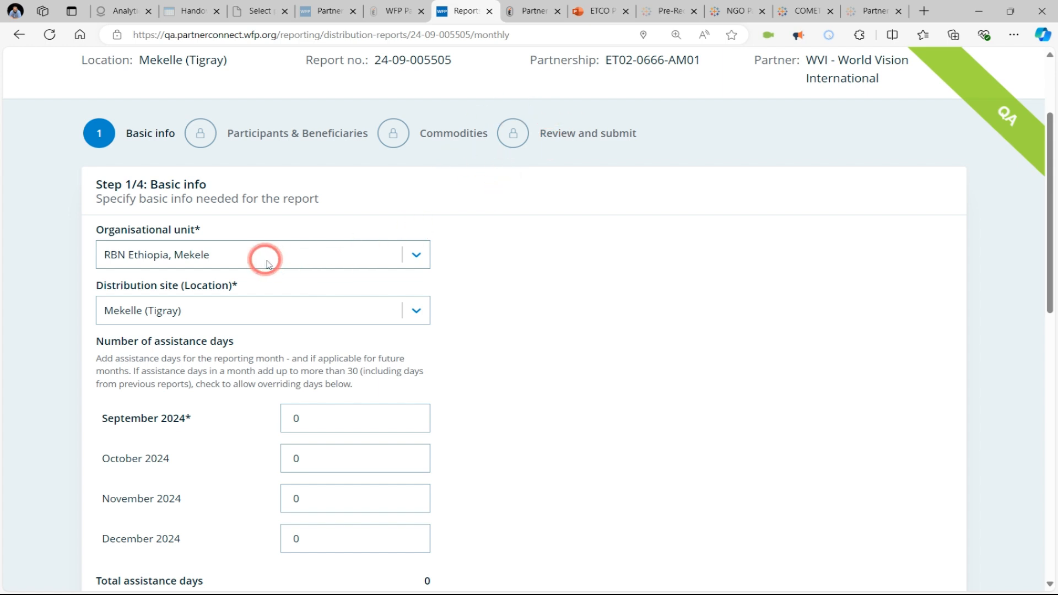
scroll(266, 260, "down", 1)
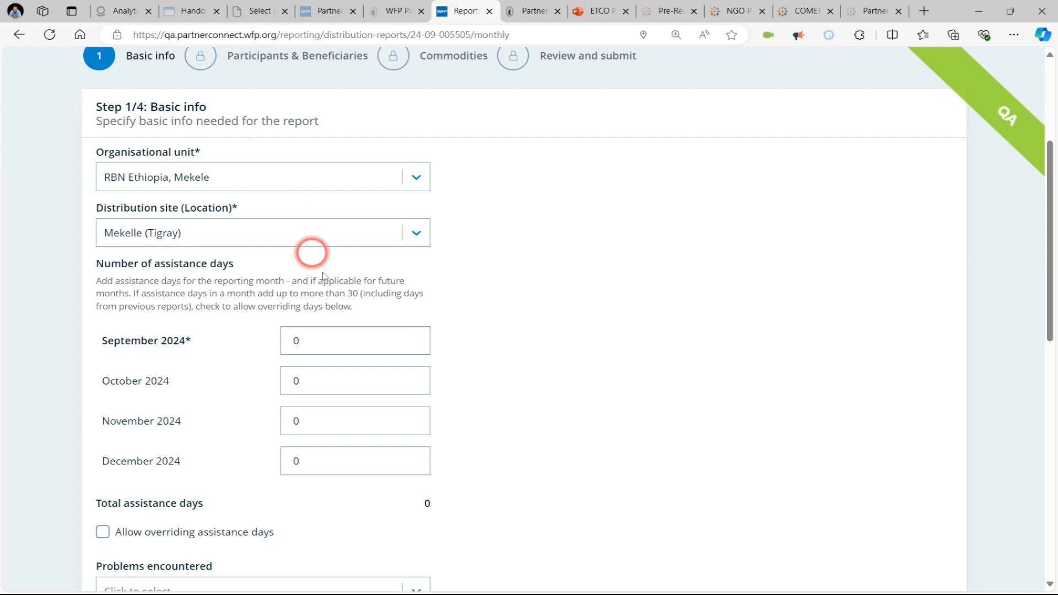
mouse_move(320, 341)
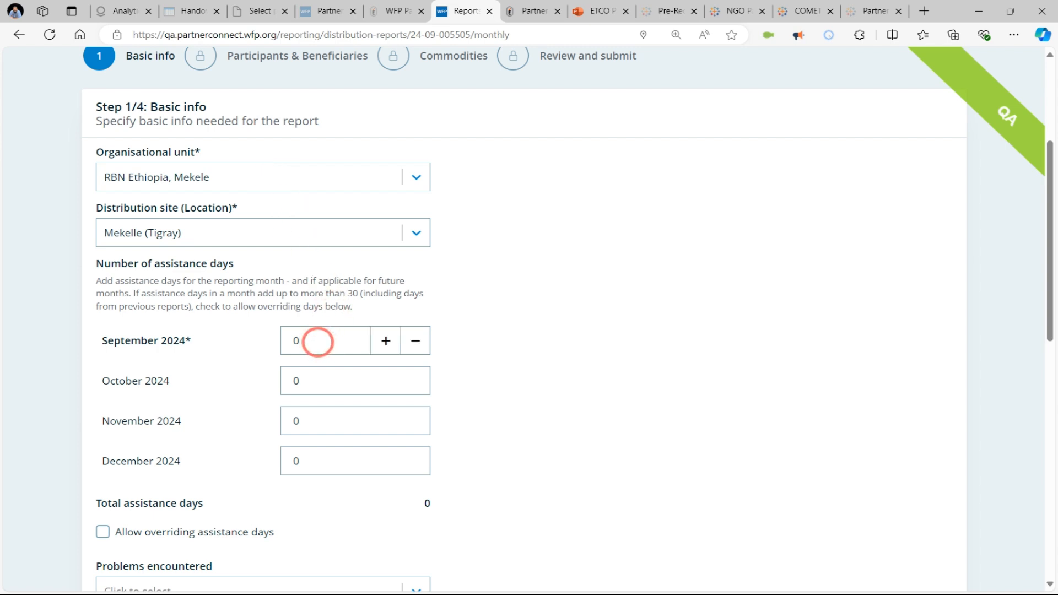
left_click(318, 342)
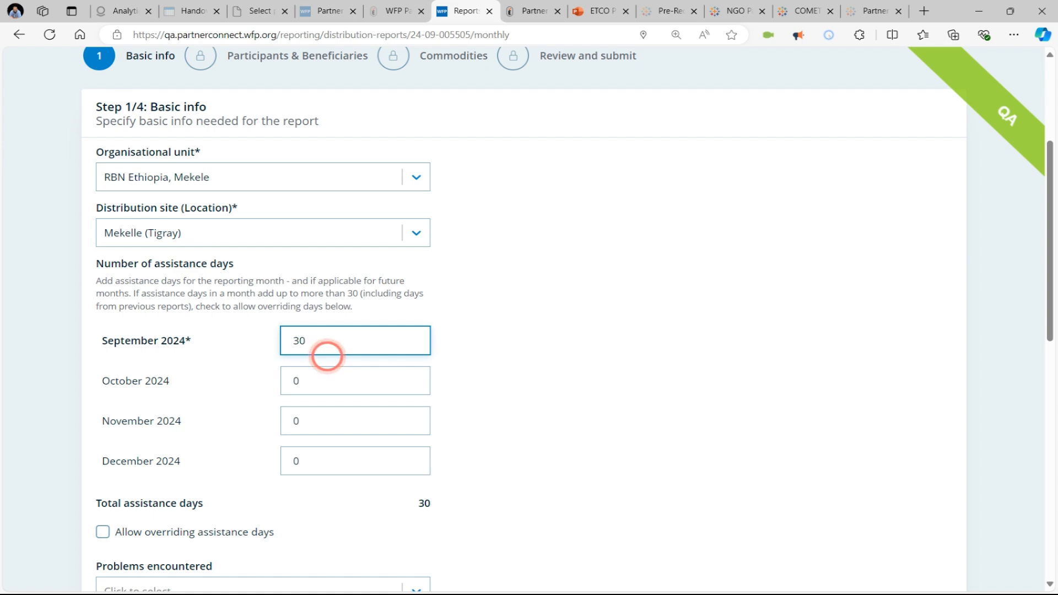
Try 30 assistance days for October 2024 and reset the month to 0.
left_click(307, 380)
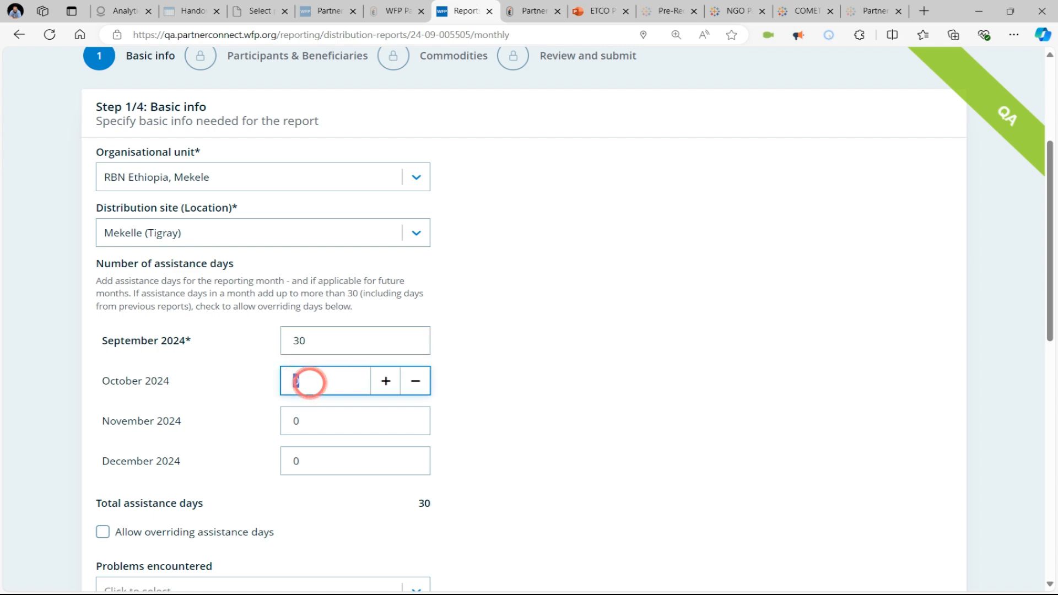
type("30")
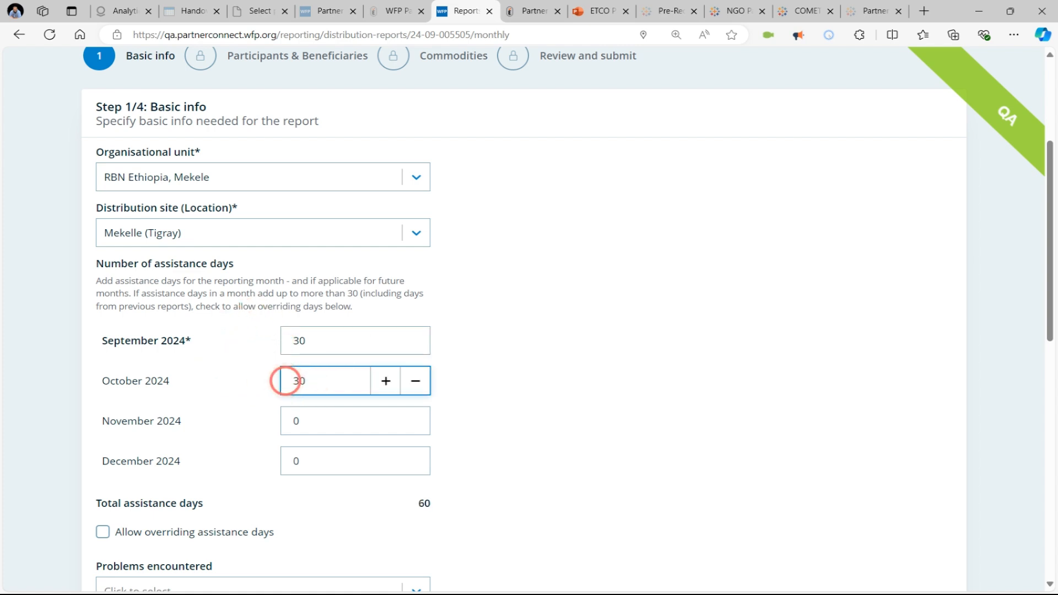
key("BackSpace")
type("0")
scroll(557, 326, "down", 4)
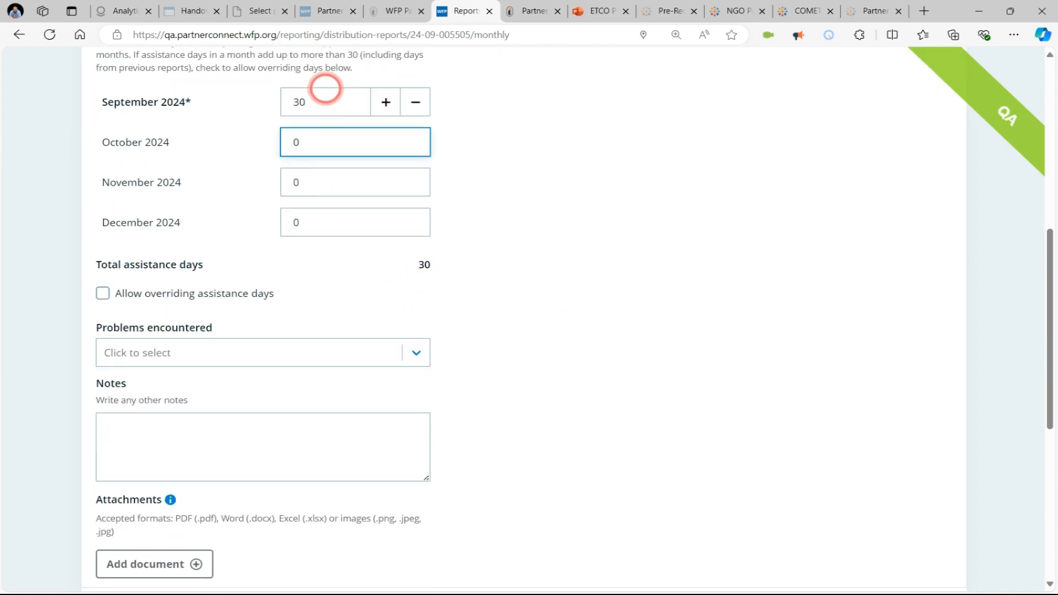
Check the options for problems encountered without selecting one, and enter "any note" in the report's notes.
left_click(345, 349)
left_click(514, 324)
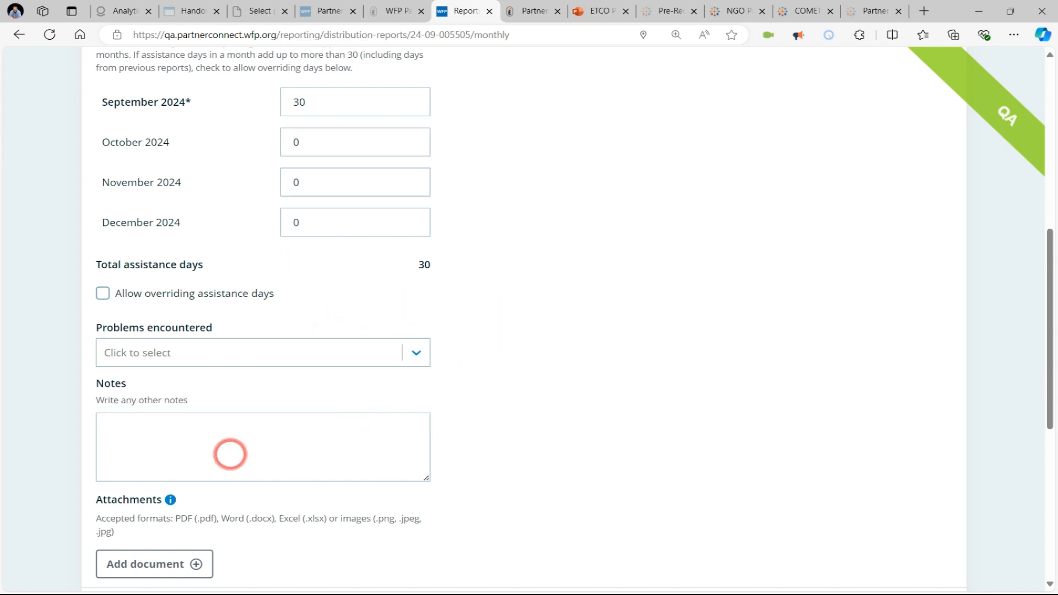
left_click(230, 454)
type("a")
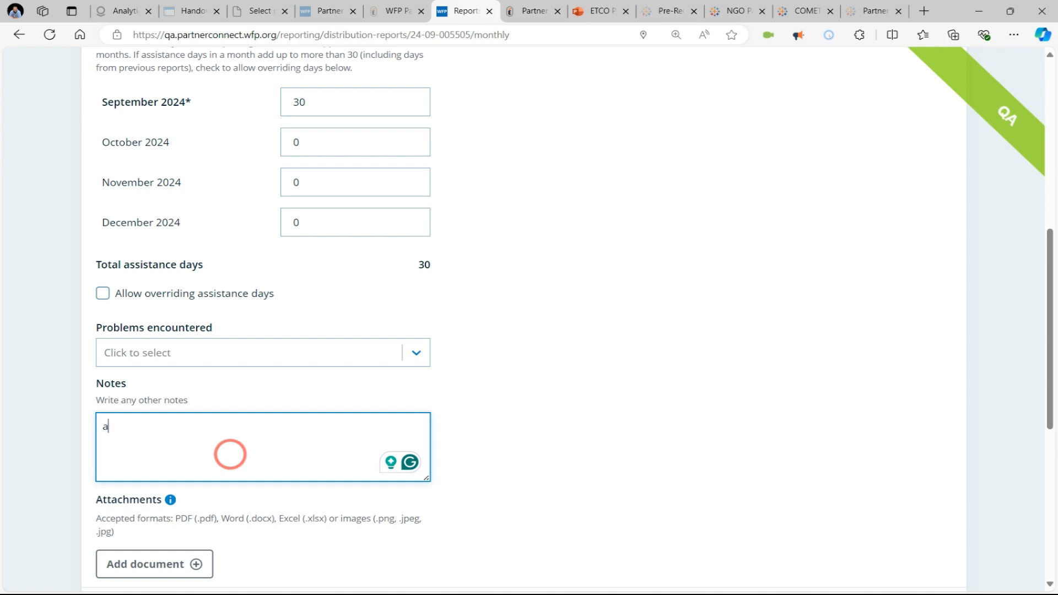
type("ny note")
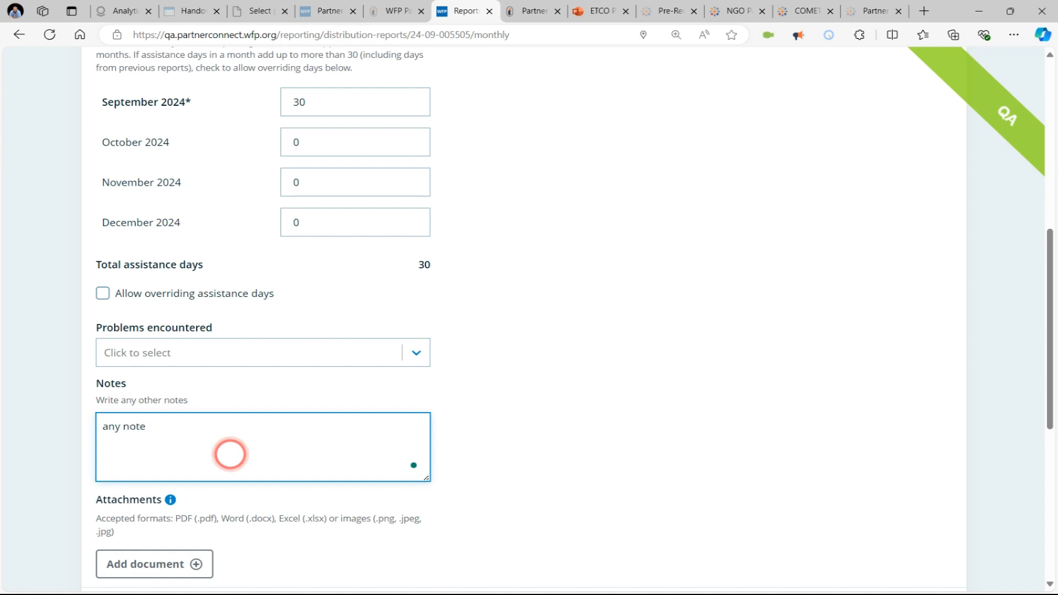
Add a Waybill attachment to the report and upload the file ANTICIPATORY ACTION FLOW.PNG for it.
scroll(230, 454, "down", 3)
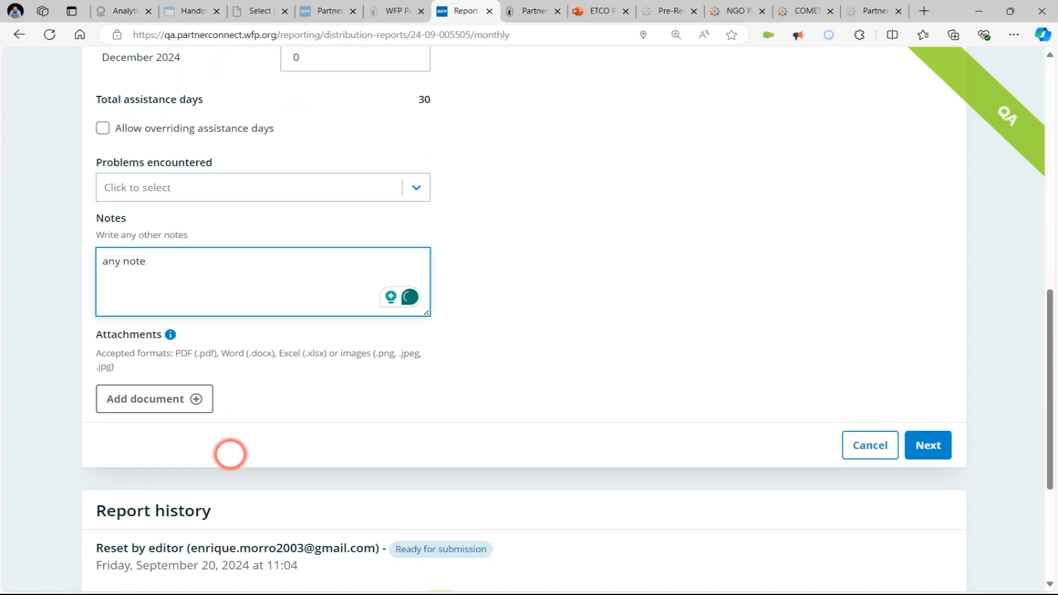
left_click(139, 407)
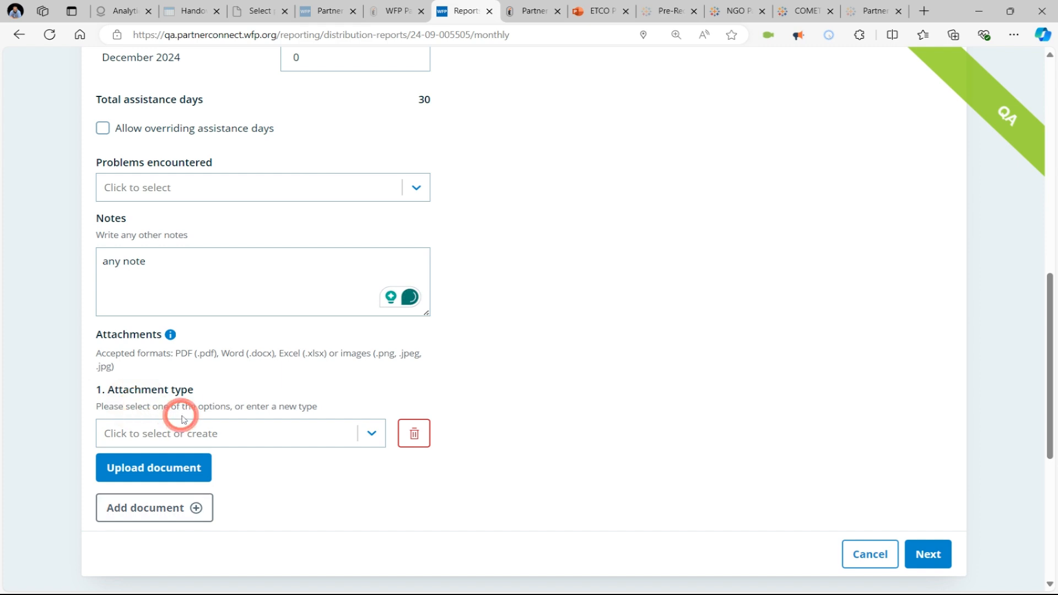
left_click(182, 430)
left_click(155, 468)
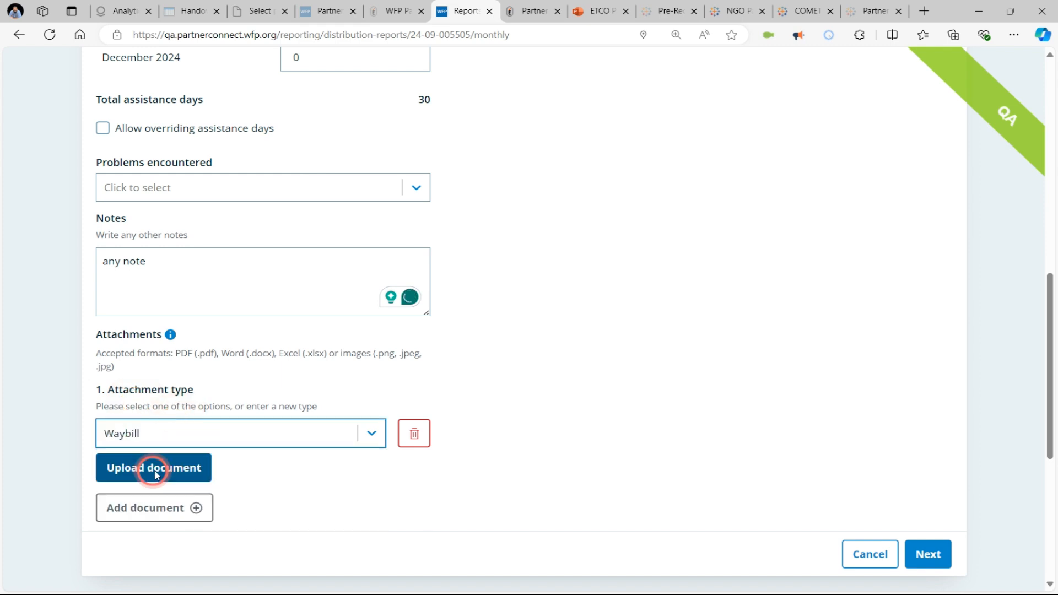
left_click(155, 470)
left_click(501, 302)
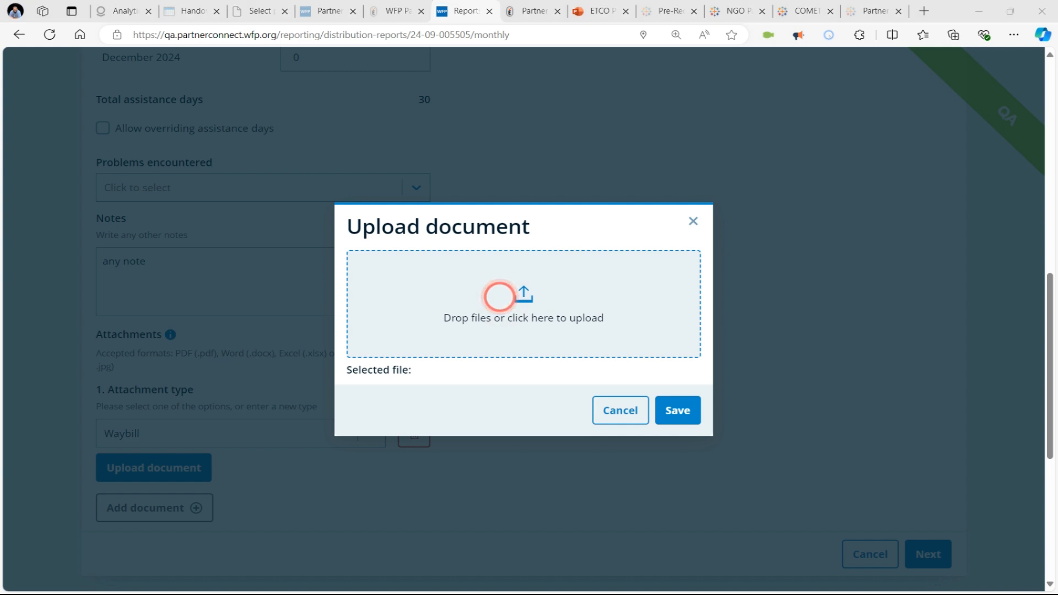
key("Return")
left_click(678, 421)
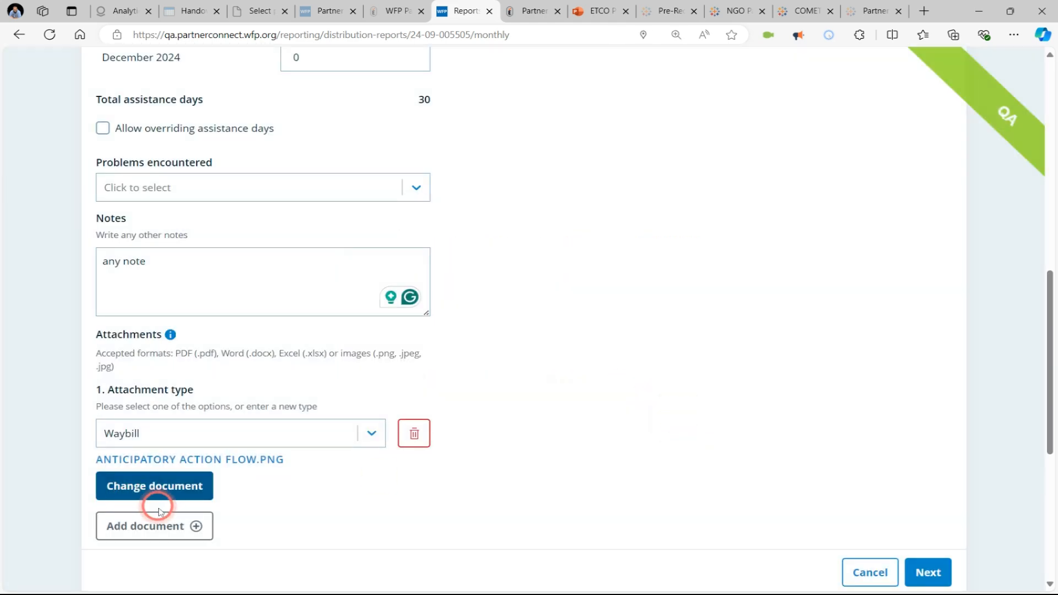
Add a second attachment of type Nurtition KPIs reports and upload ANTICIPATORY ACTION ME FRAME HQ.PNG.
left_click(160, 526)
scroll(253, 441, "down", 3)
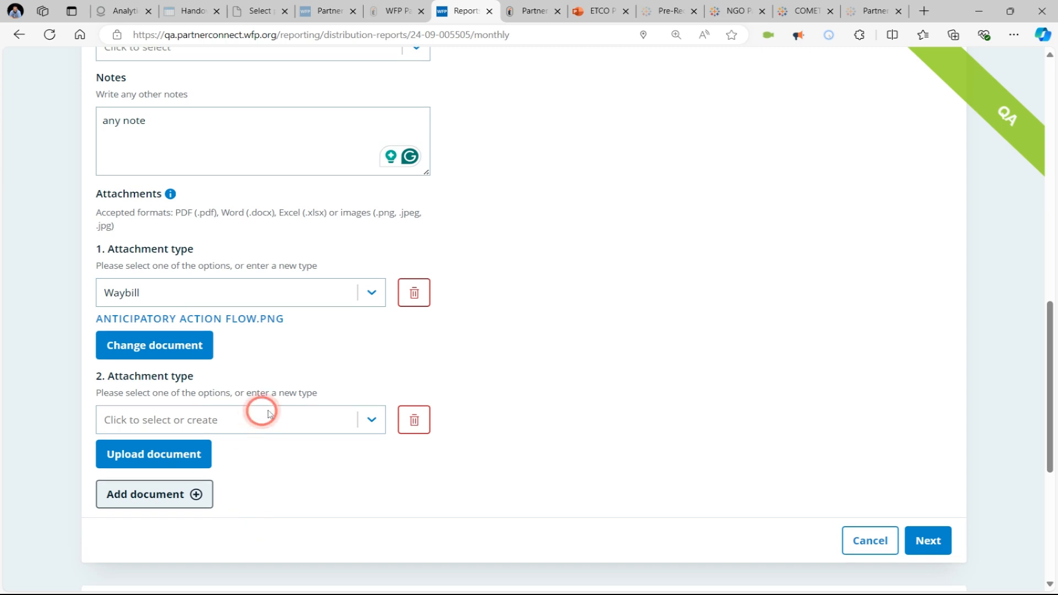
left_click(277, 423)
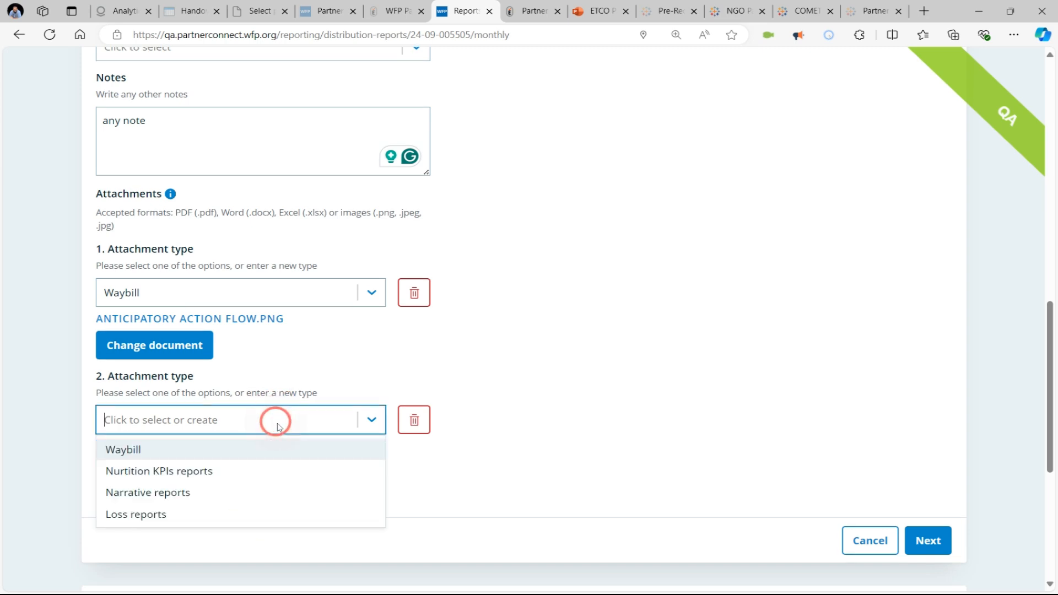
left_click(191, 473)
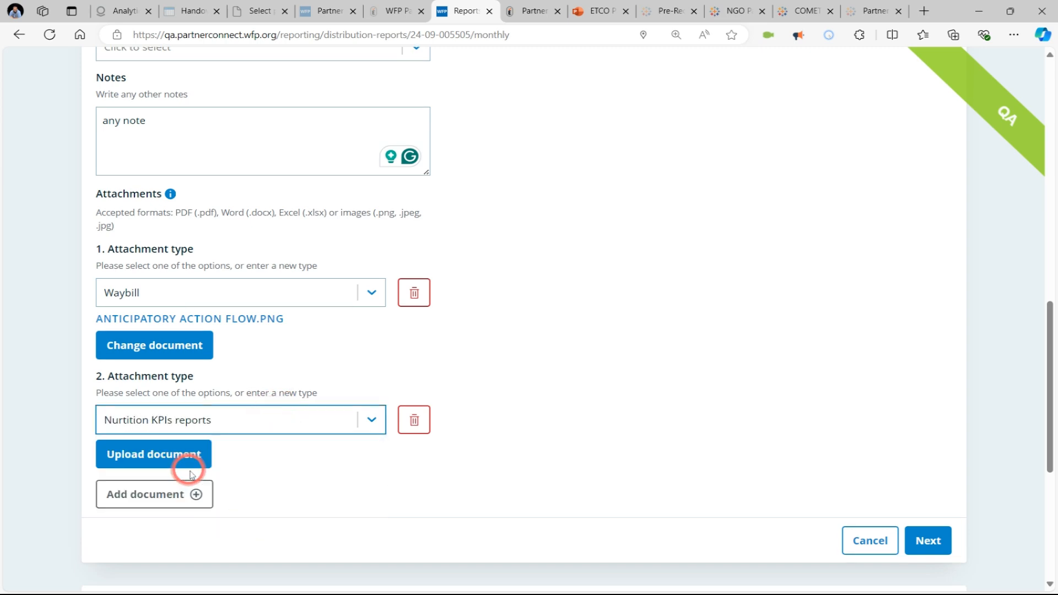
left_click(163, 462)
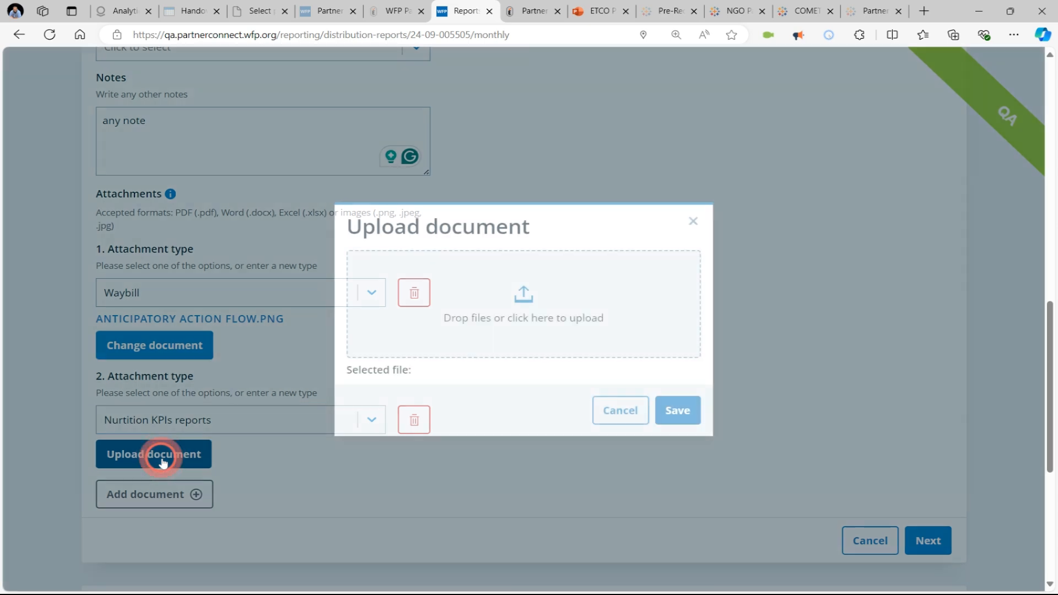
left_click(554, 343)
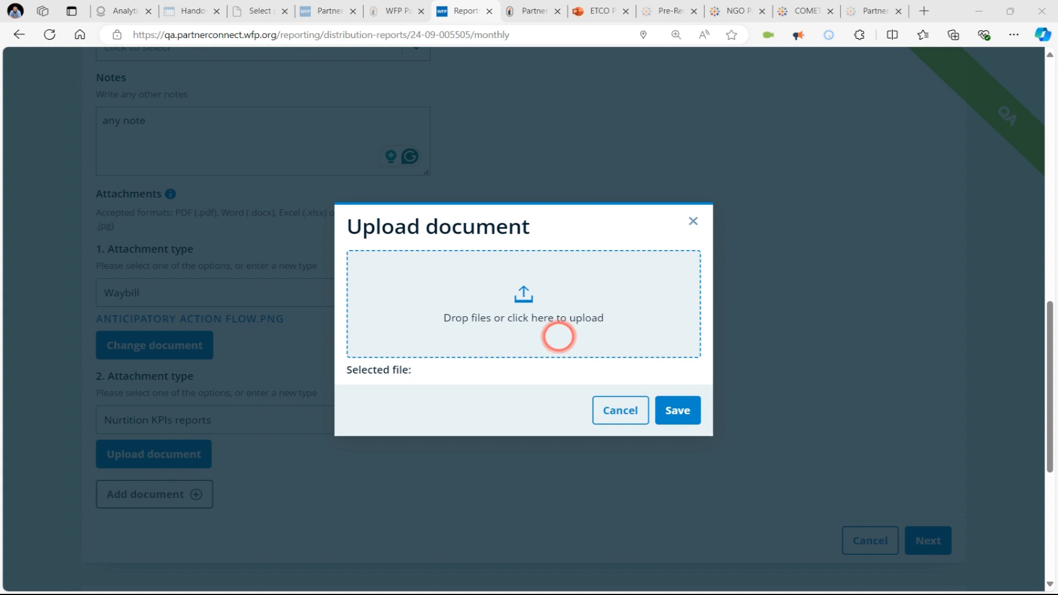
left_click(677, 411)
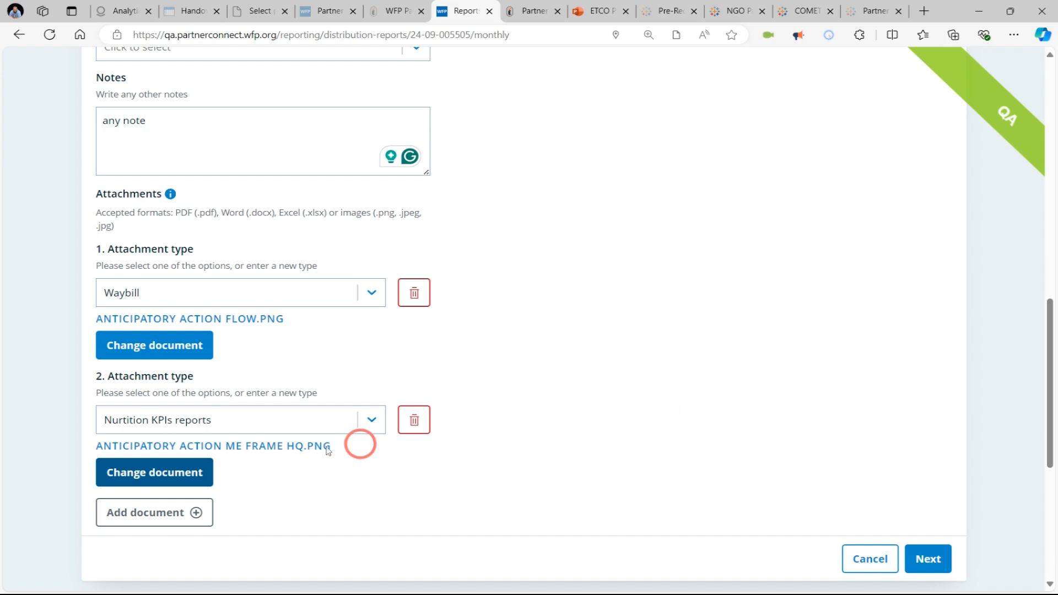
Add a third attachment of type Narrative reports and upload the file APPEALS PORCESS 2.PNG.
left_click(121, 514)
left_click(177, 540)
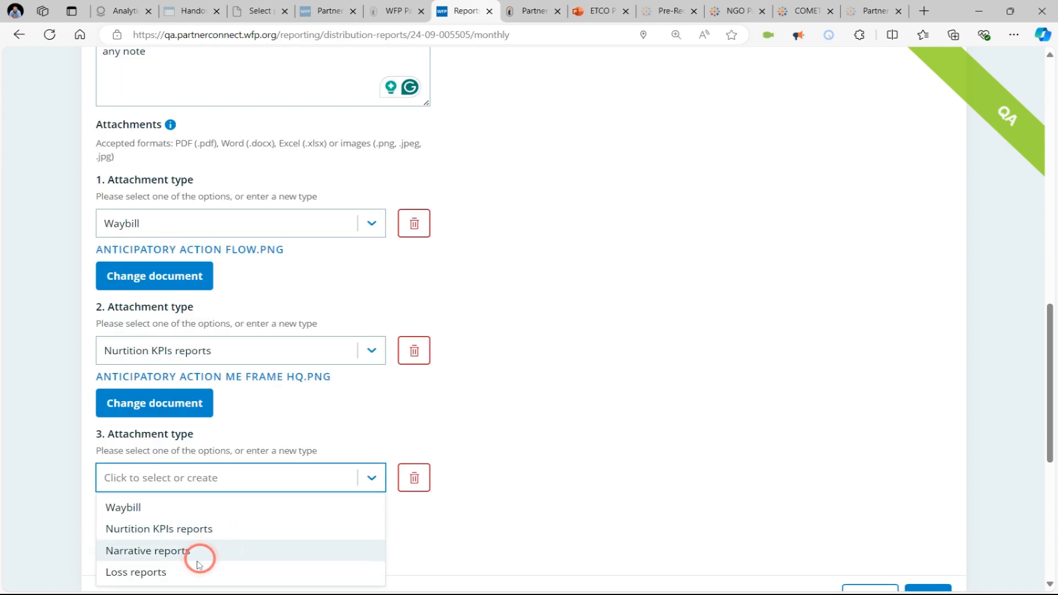
left_click(166, 552)
scroll(467, 479, "down", 3)
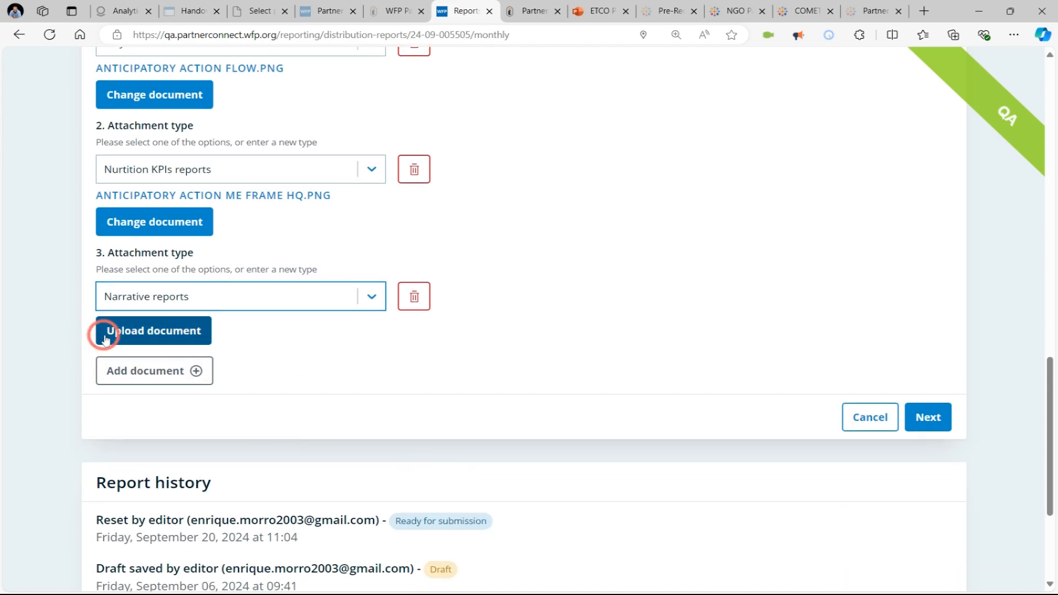
left_click(103, 330)
left_click(417, 263)
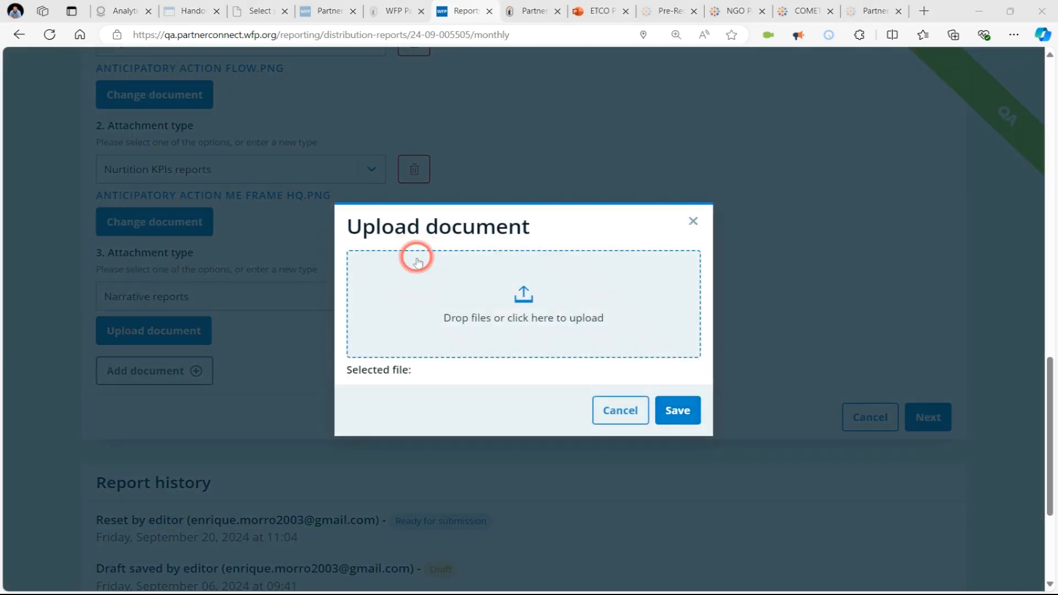
left_click(491, 317)
key("Return")
left_click(677, 412)
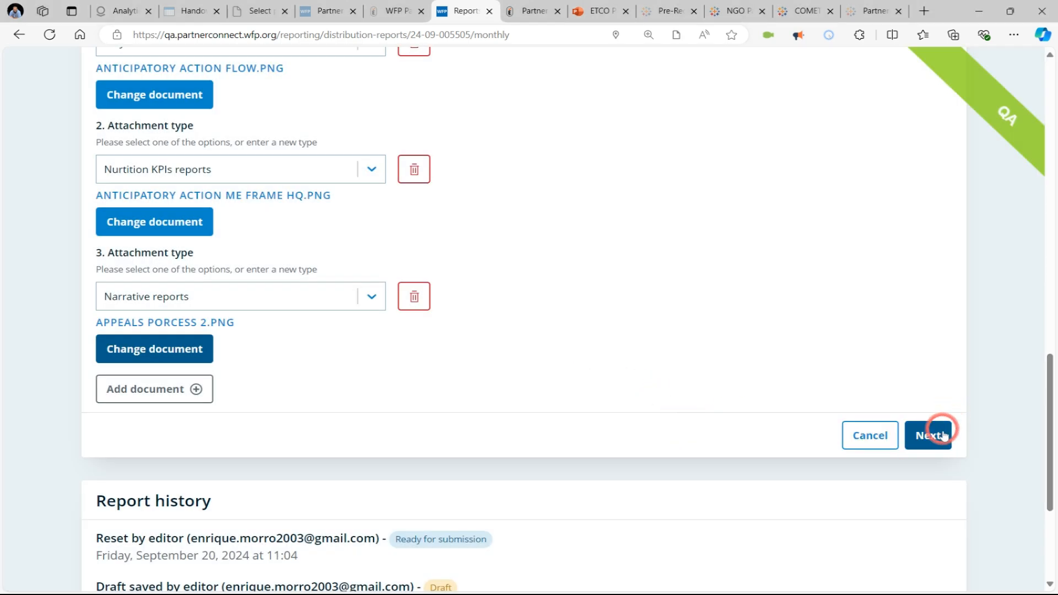
Advance the monthly report to Participants & Beneficiaries and review the report history and the age and residence tables.
scroll(583, 441, "down", 3)
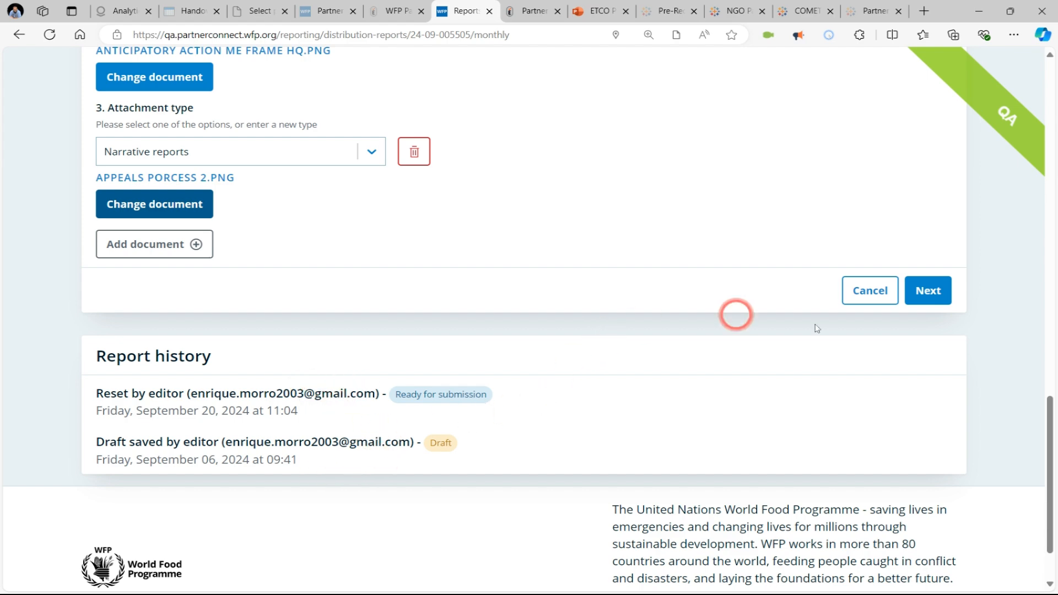
left_click(930, 297)
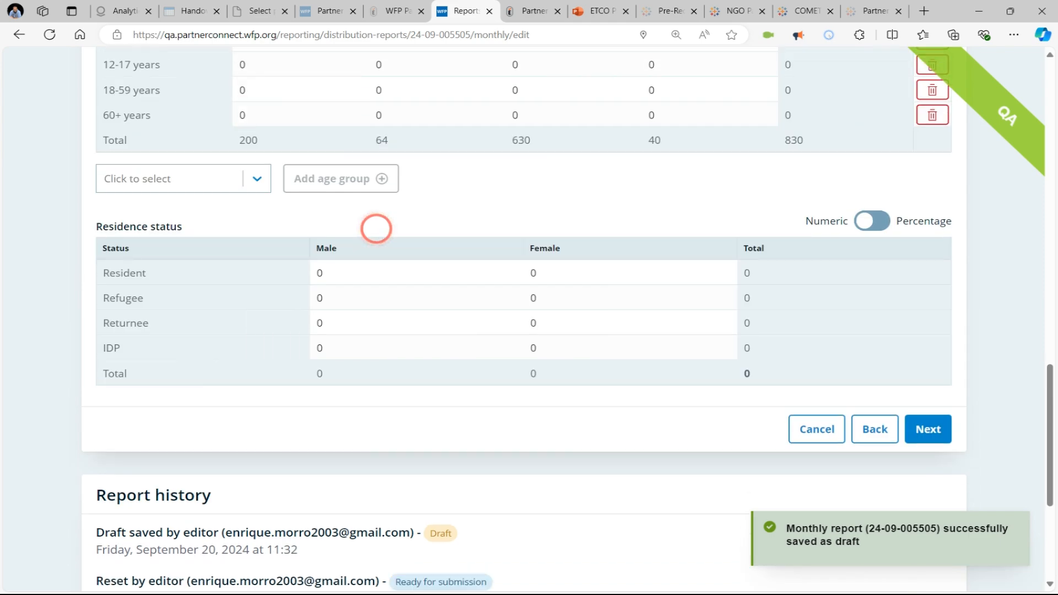
scroll(376, 228, "down", 3)
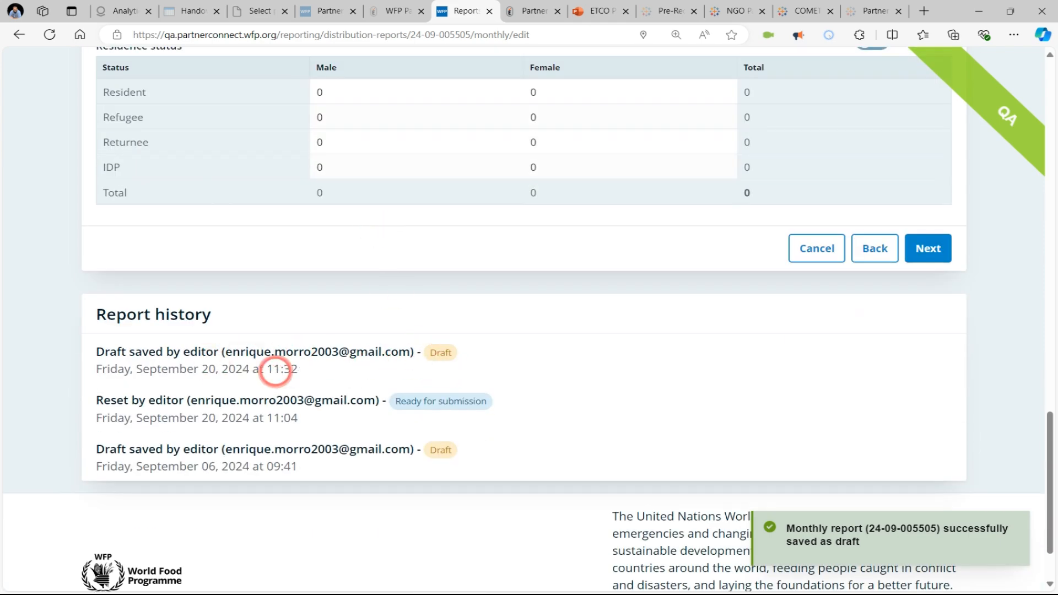
scroll(378, 290, "up", 10)
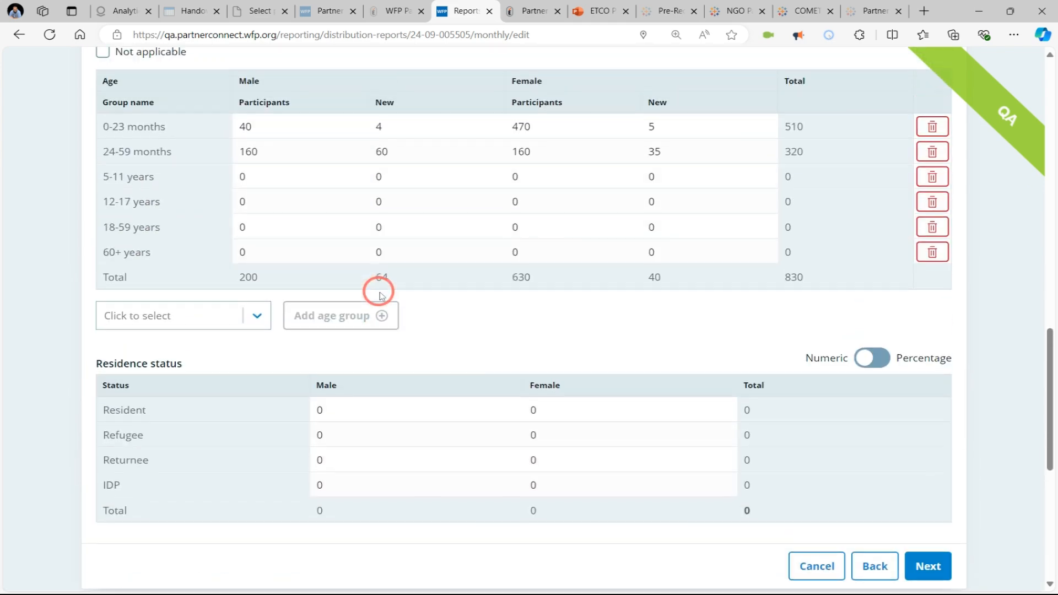
scroll(379, 294, "up", 15)
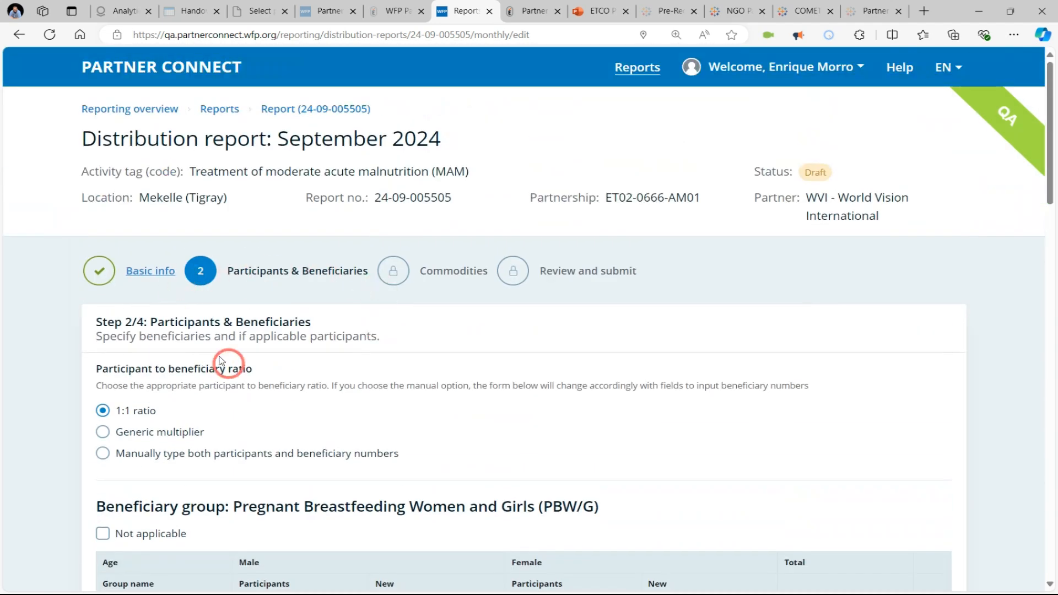
Set the participant to beneficiary ratio to Generic multiplier with a value of 5.
scroll(157, 396, "down", 3)
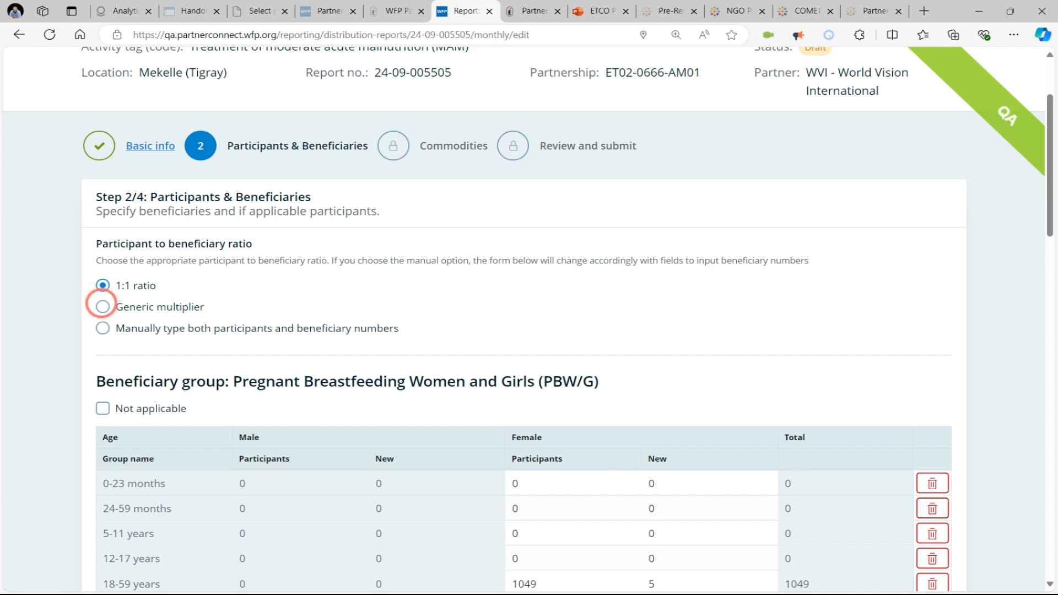
left_click(102, 308)
left_click(124, 337)
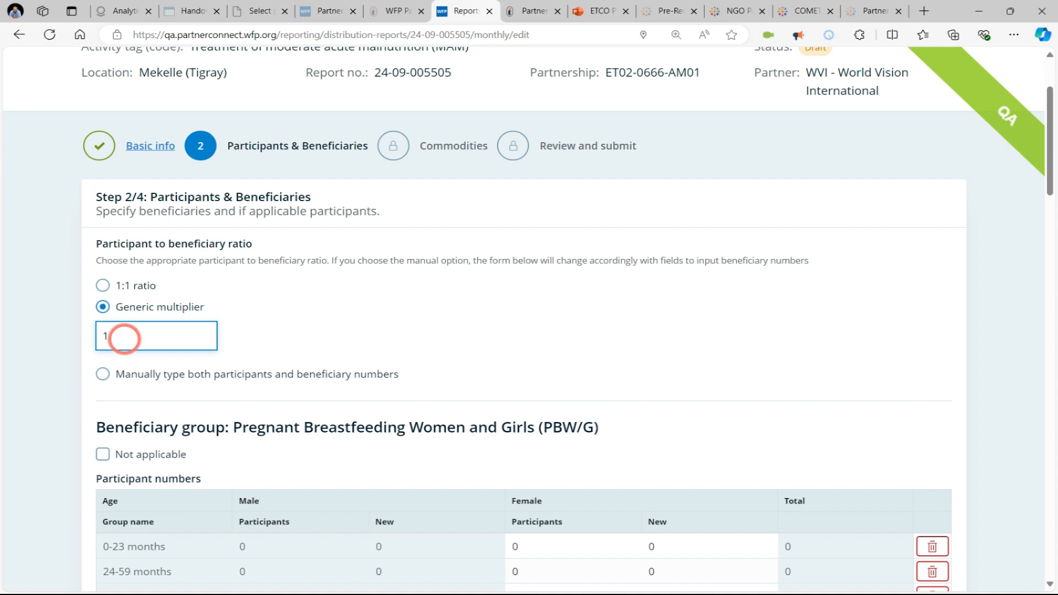
key("BackSpace")
type("5")
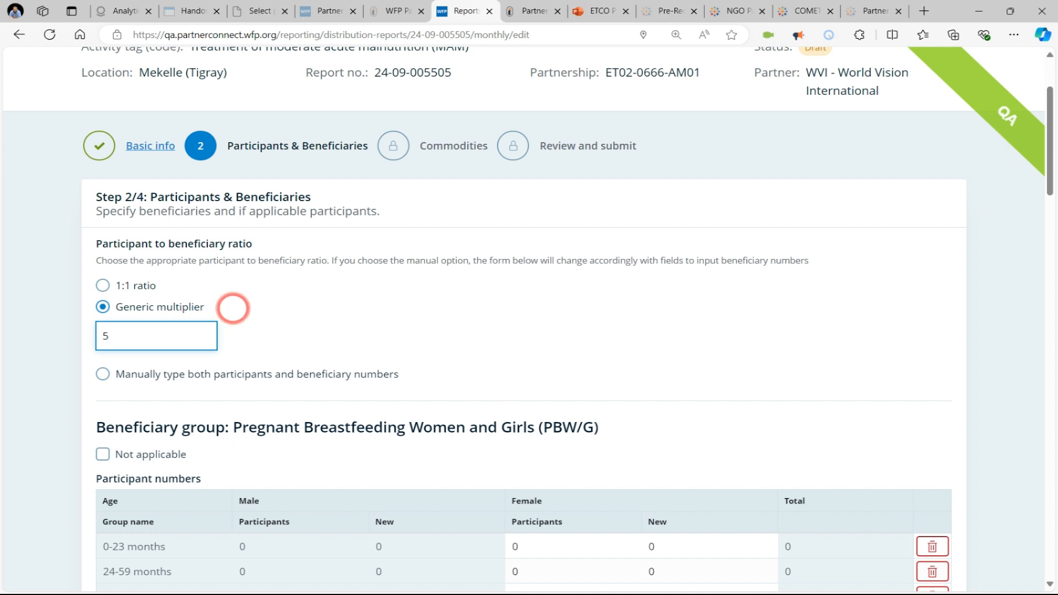
left_click(234, 307)
Compare the participant numbers with the multiplied beneficiary numbers for Pregnant Breastfeeding Women and Girls, especially the 18-59 years group.
scroll(224, 362, "down", 1)
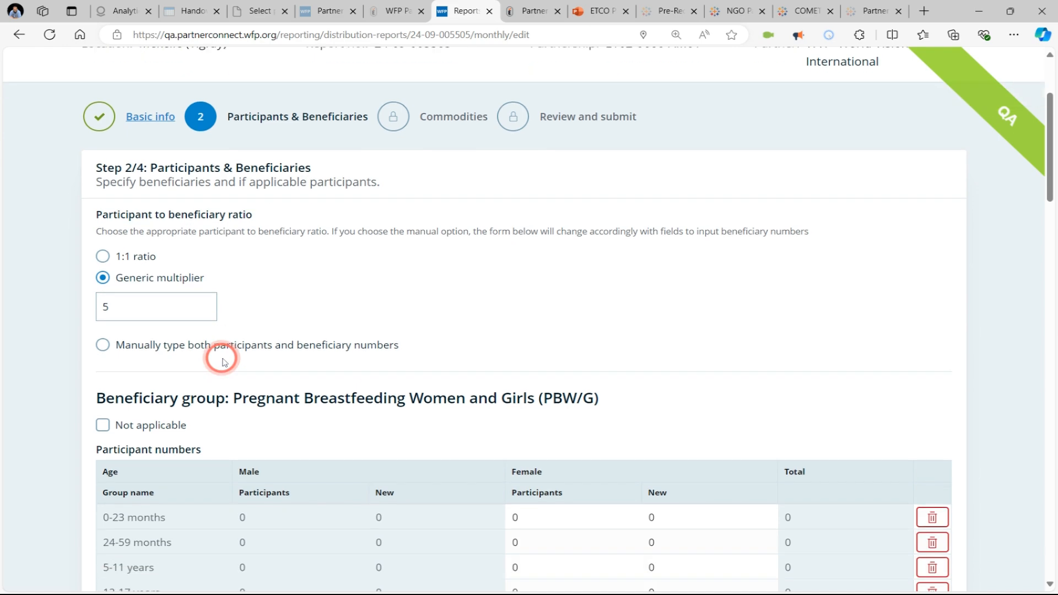
scroll(224, 362, "down", 1)
scroll(224, 362, "down", 5)
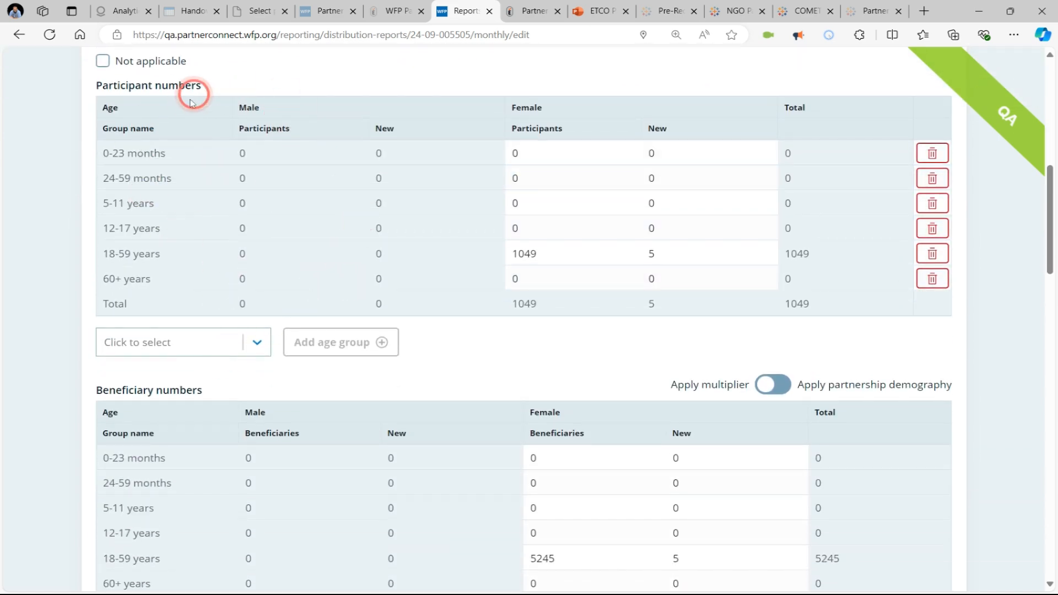
scroll(293, 276, "down", 2)
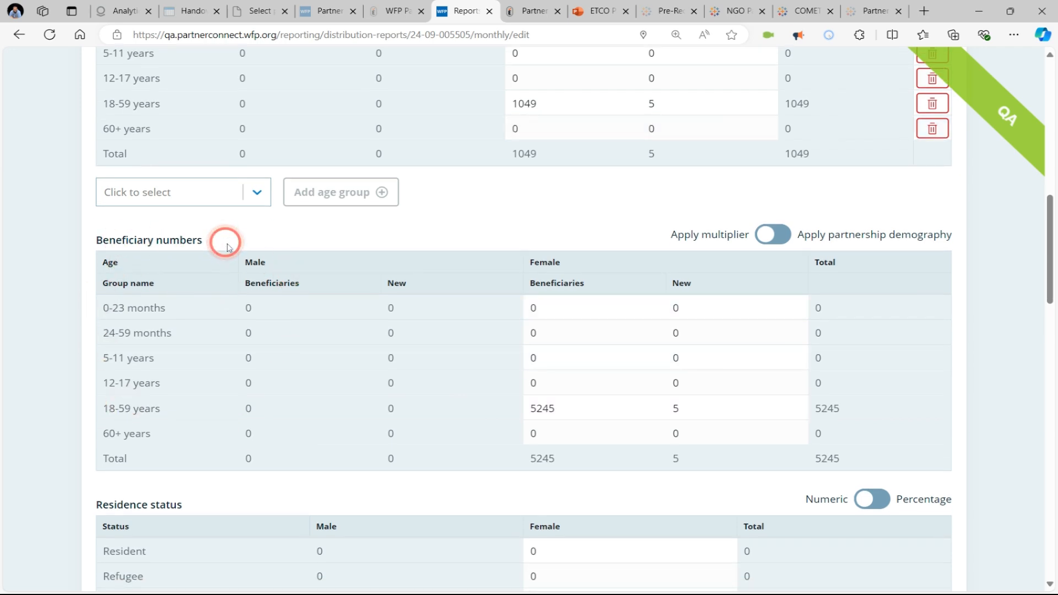
scroll(226, 245, "up", 2)
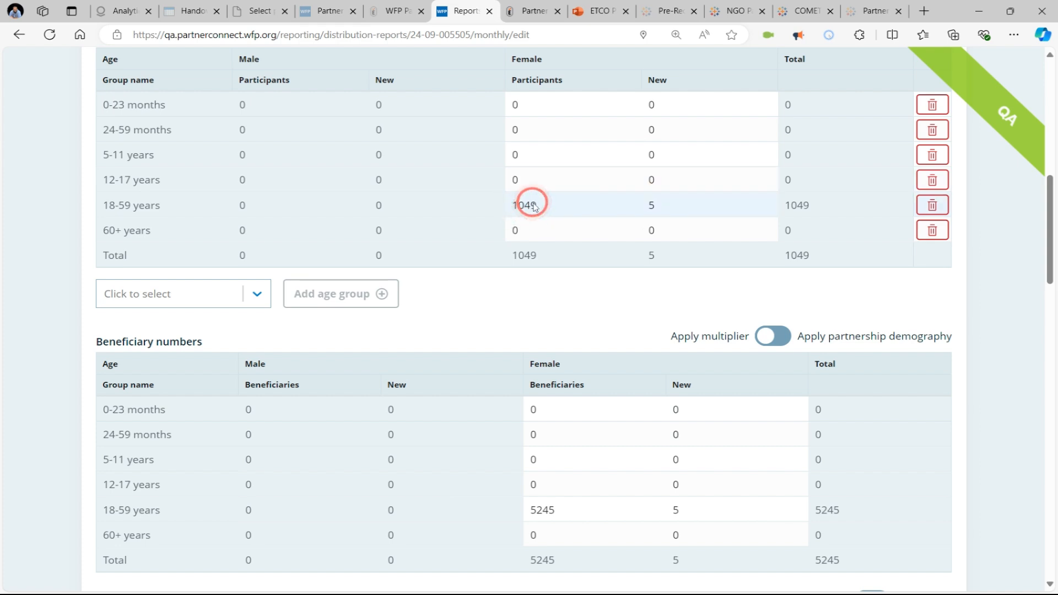
scroll(562, 298, "down", 3)
scroll(551, 231, "up", 2)
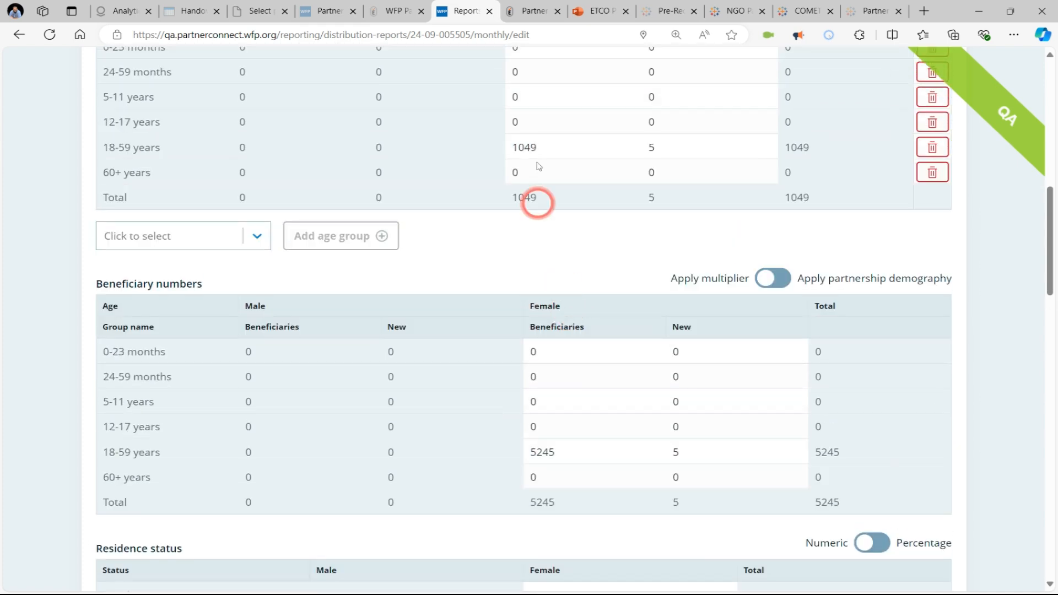
scroll(580, 243, "down", 2)
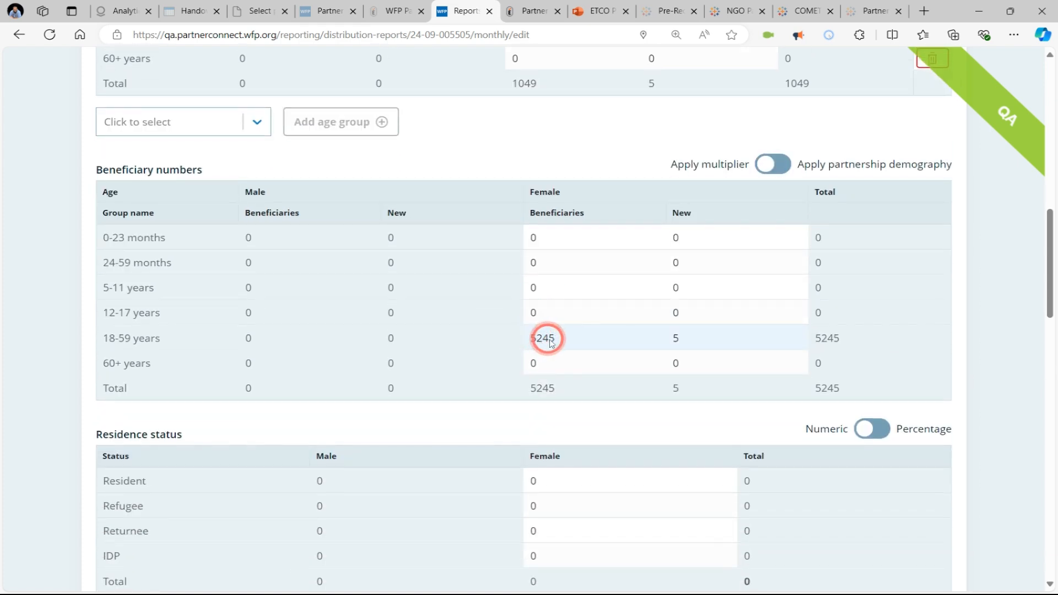
scroll(546, 337, "up", 3)
scroll(535, 337, "down", 2)
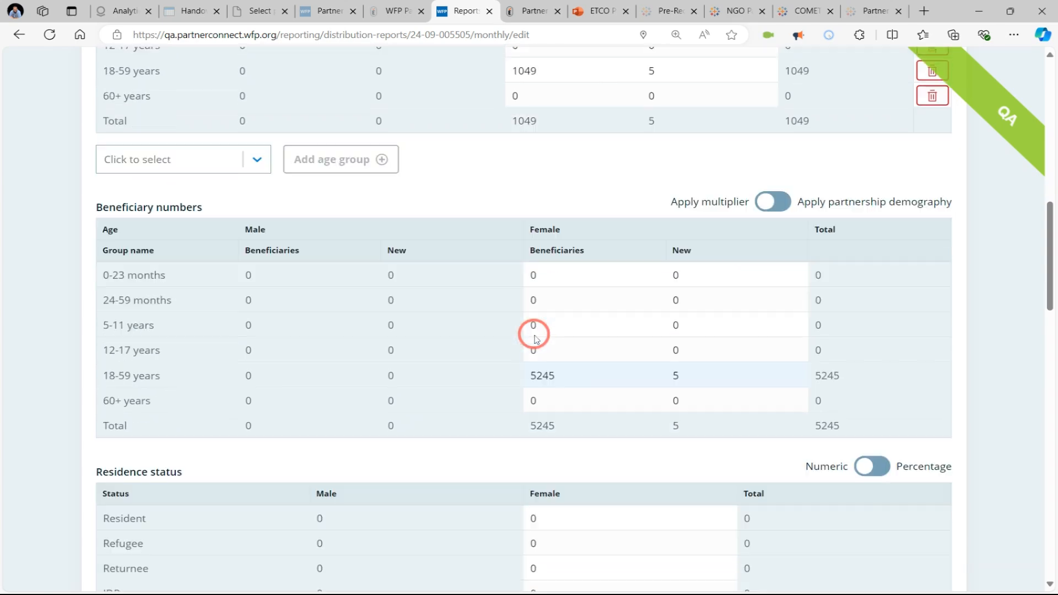
scroll(534, 334, "down", 4)
scroll(531, 332, "up", 3)
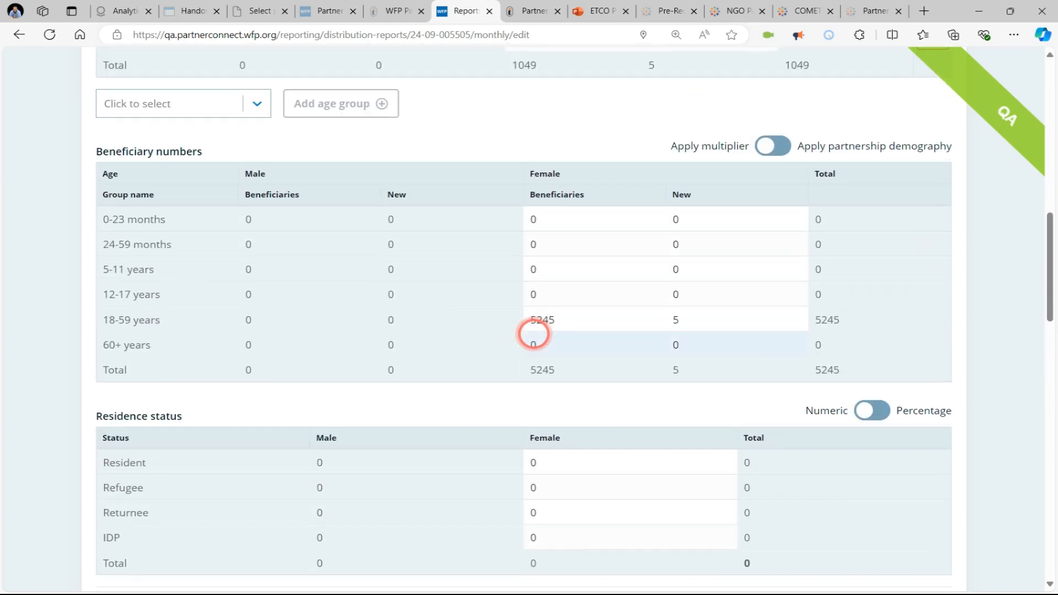
scroll(690, 132, "up", 2)
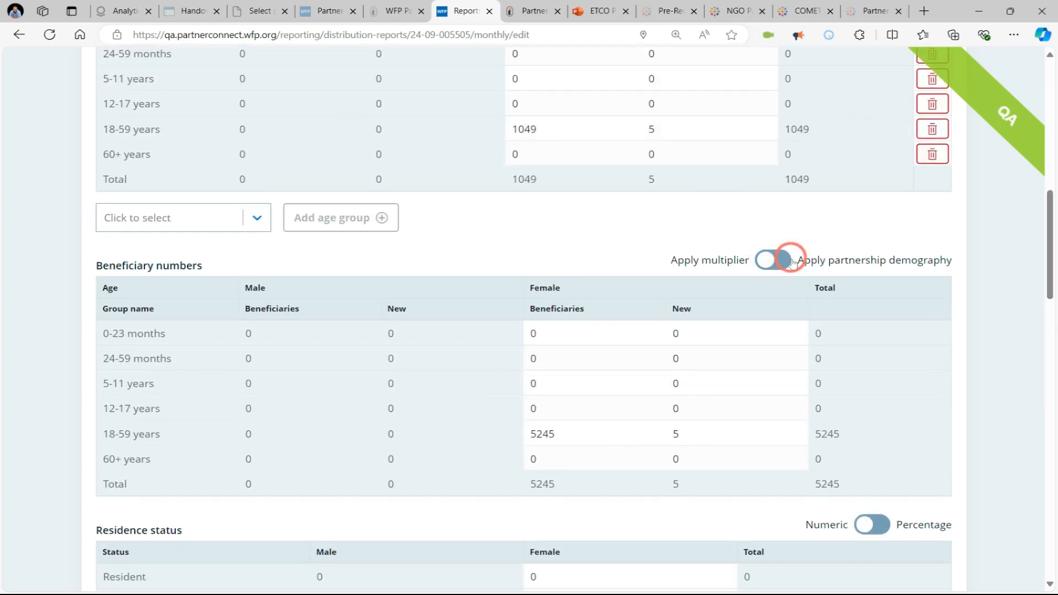
Apply the partnership demography to the beneficiary numbers of Pregnant Breastfeeding Women and Girls.
left_click(783, 259)
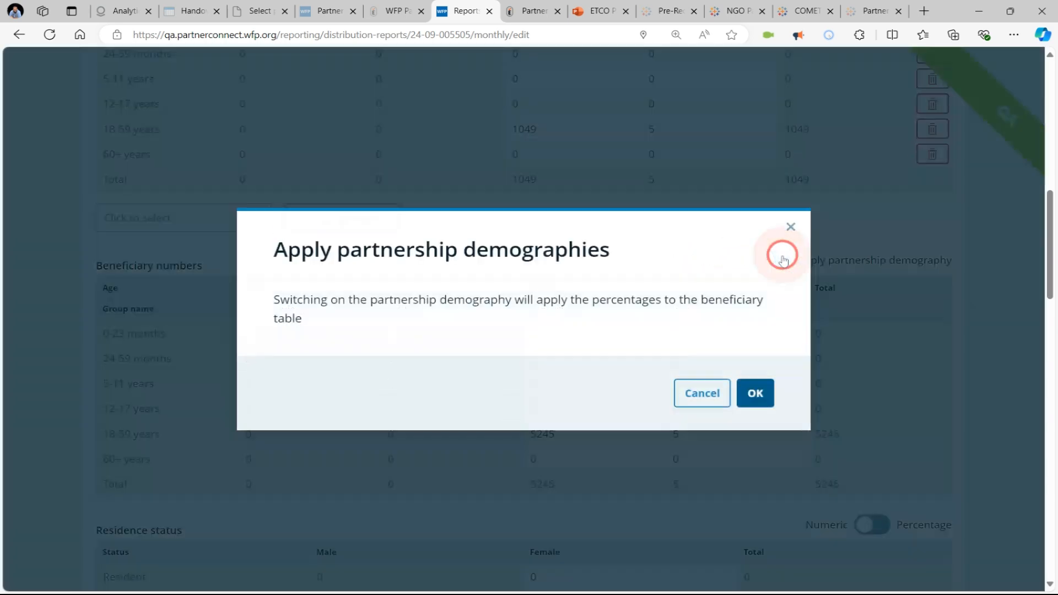
left_click(755, 394)
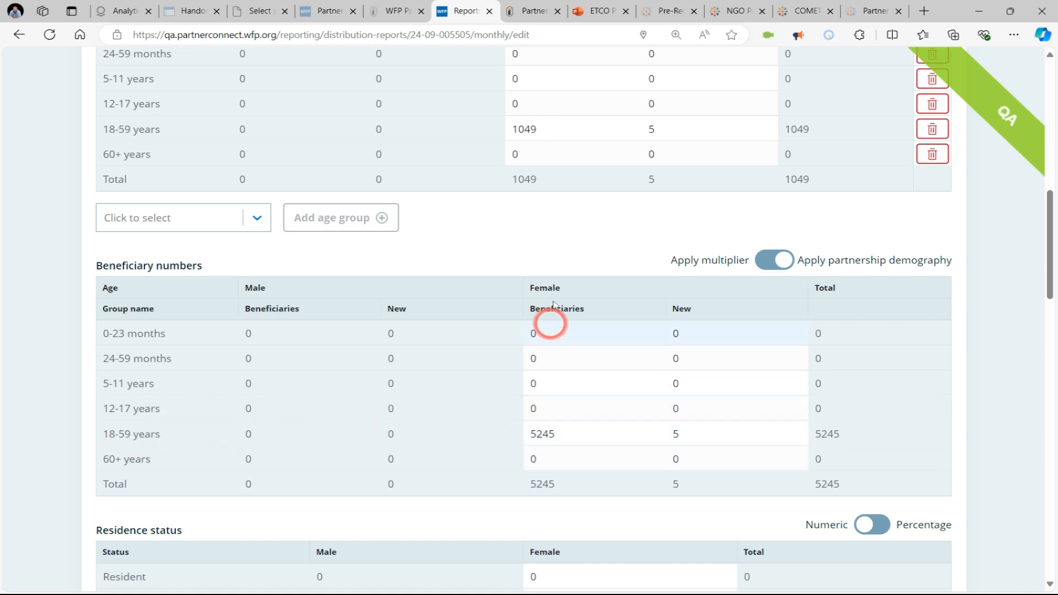
Set the participant to beneficiary ratio to 1:1 ratio.
scroll(510, 171, "up", 4)
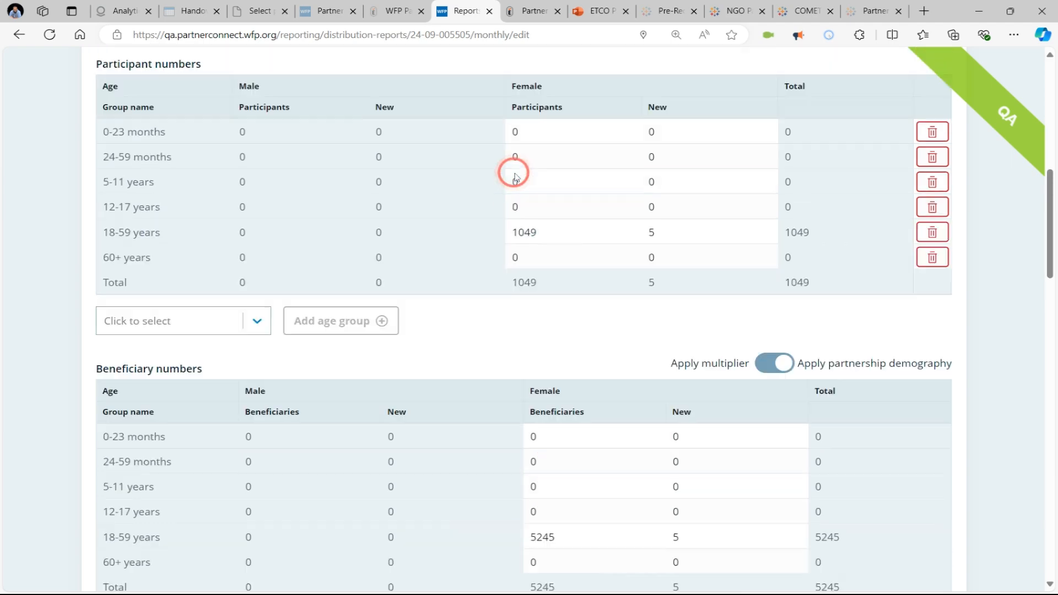
scroll(515, 176, "up", 4)
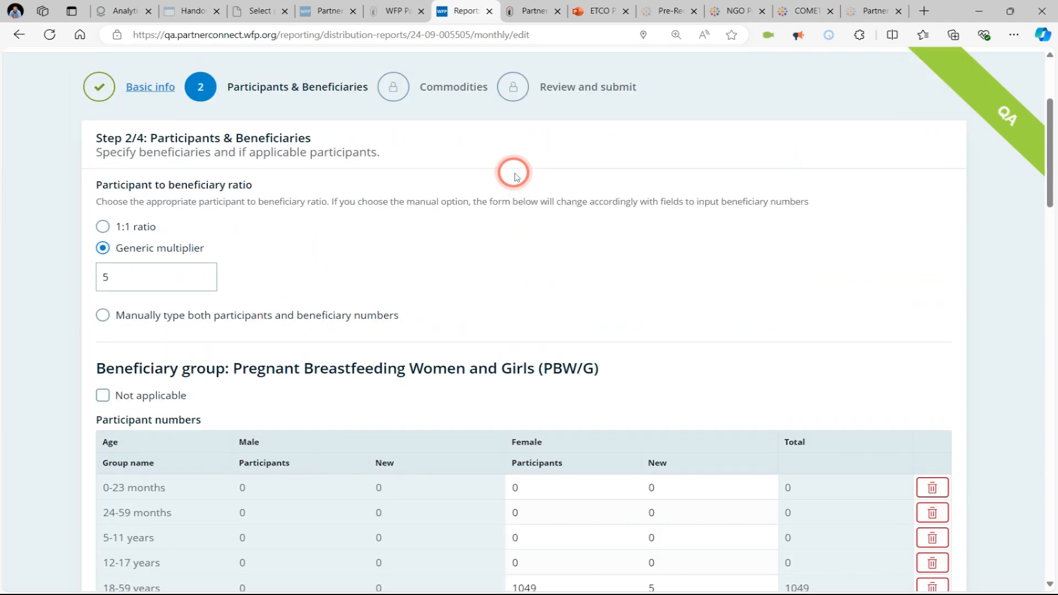
left_click(103, 229)
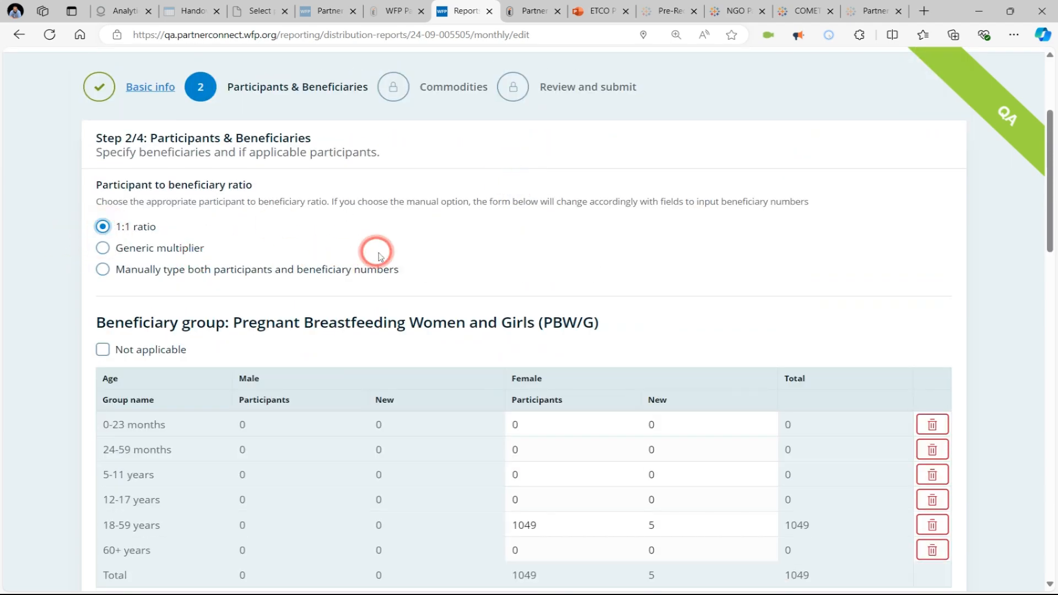
Remove the 0-23 months, 24-59 months and 5-11 years age groups from the Pregnant Breastfeeding Women and Girls table.
scroll(379, 255, "down", 2)
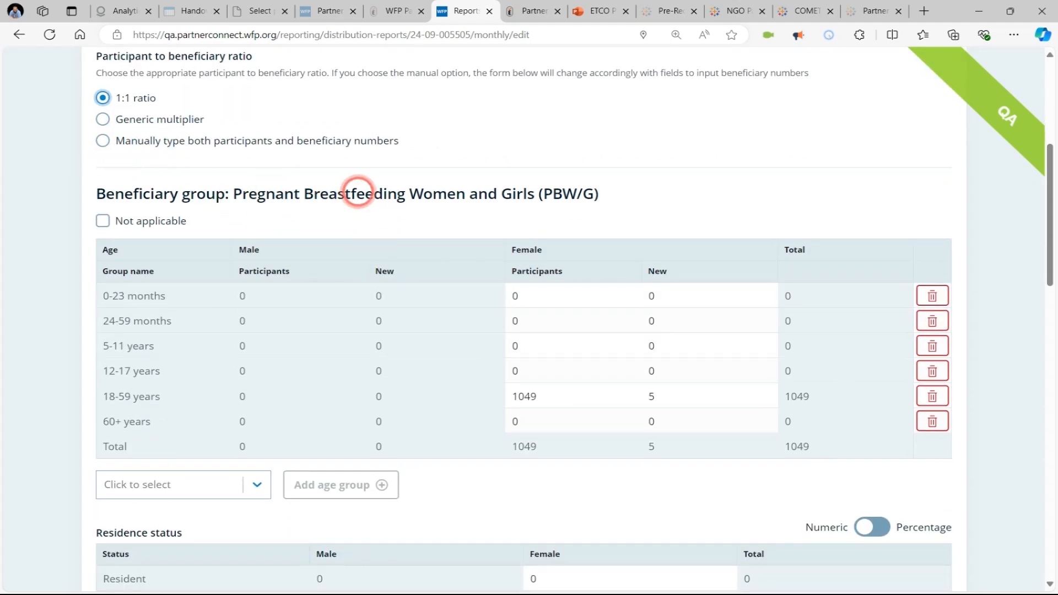
scroll(157, 174, "down", 2)
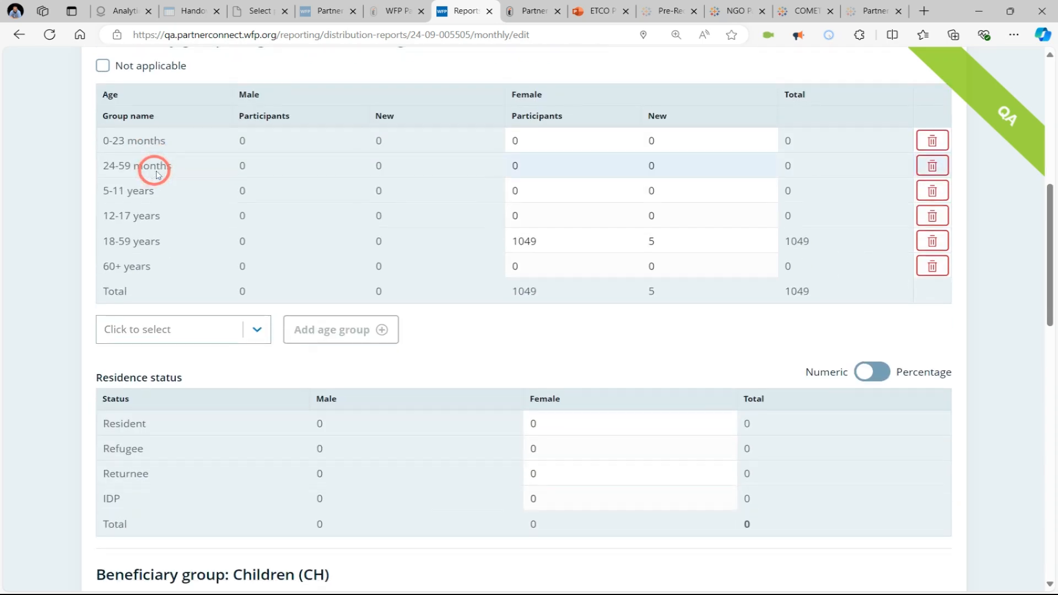
scroll(154, 171, "up", 2)
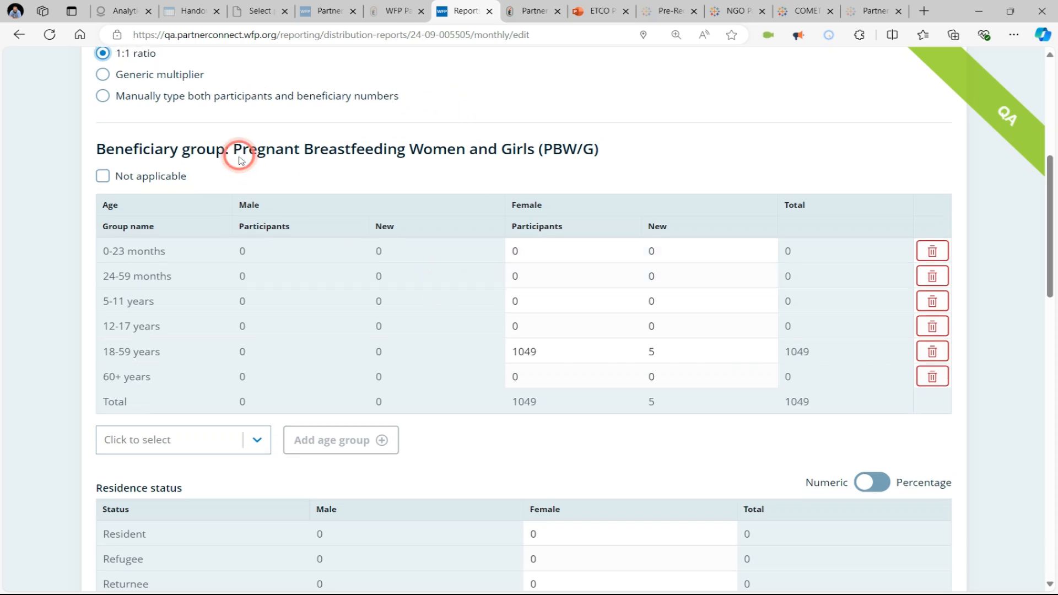
scroll(341, 236, "down", 1)
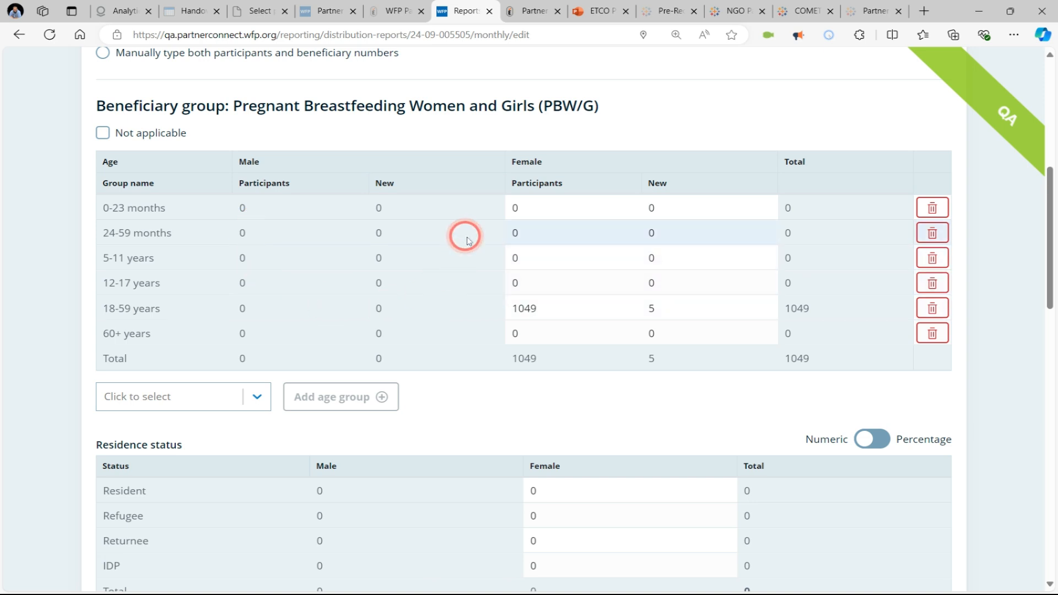
scroll(467, 240, "down", 2)
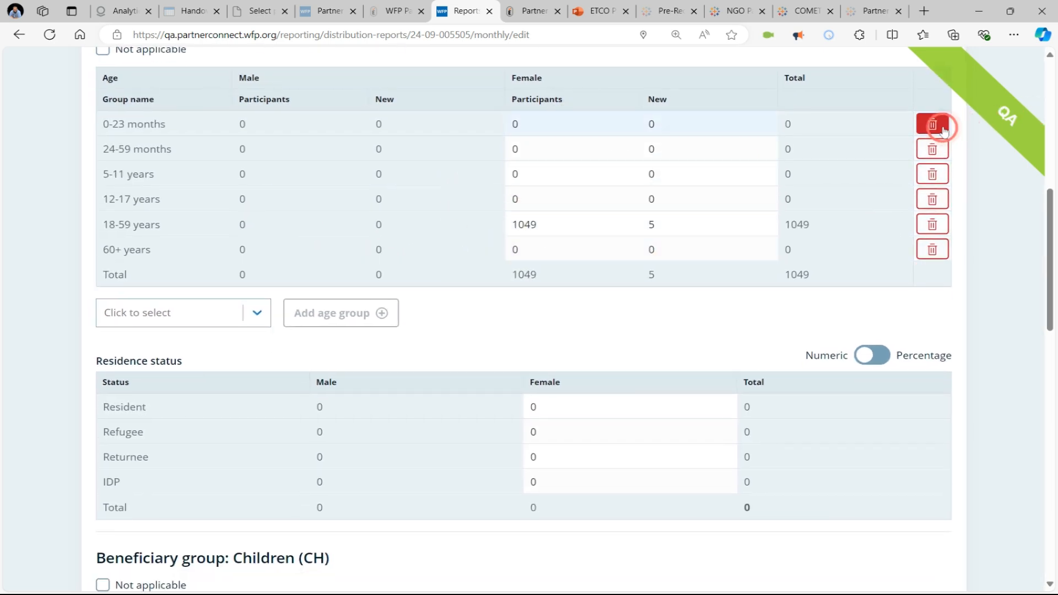
left_click(941, 128)
left_click(935, 128)
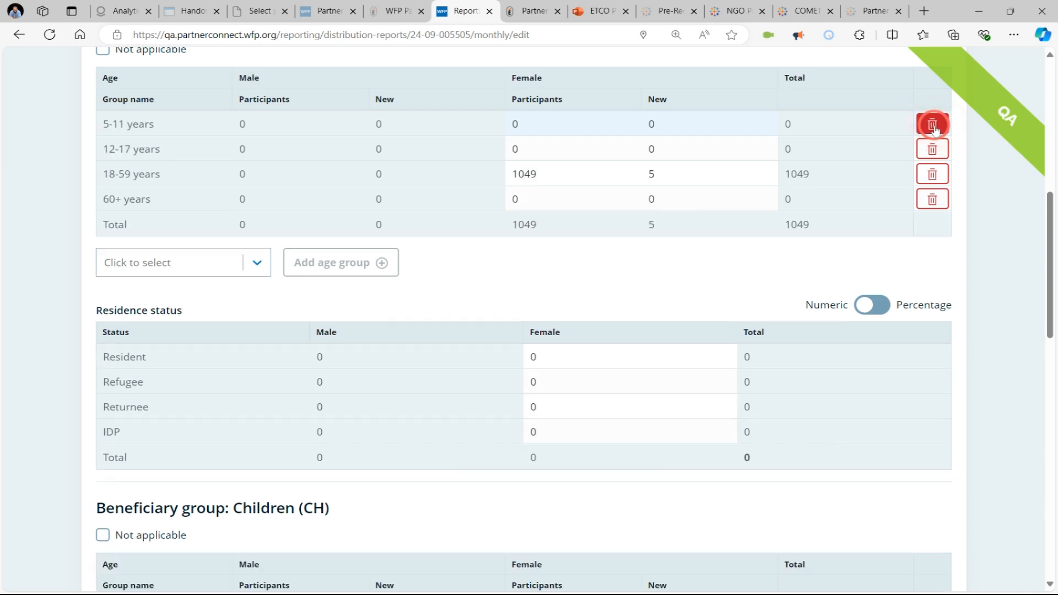
left_click(935, 125)
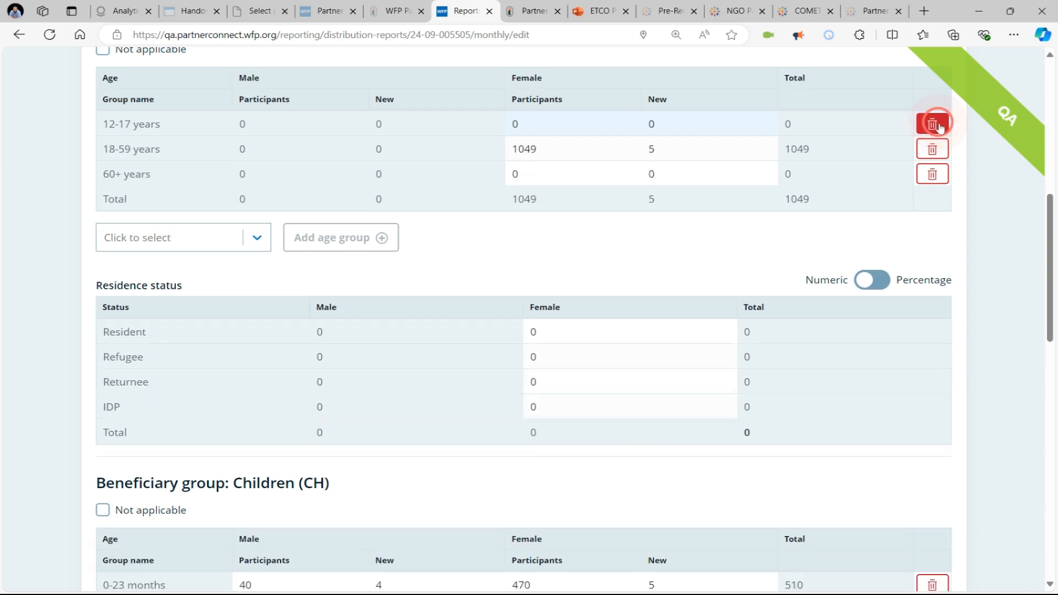
Set the female participants aged 12-17 years to 10 and the new ones to 10 for Pregnant Breastfeeding Women and Girls.
left_click(559, 130)
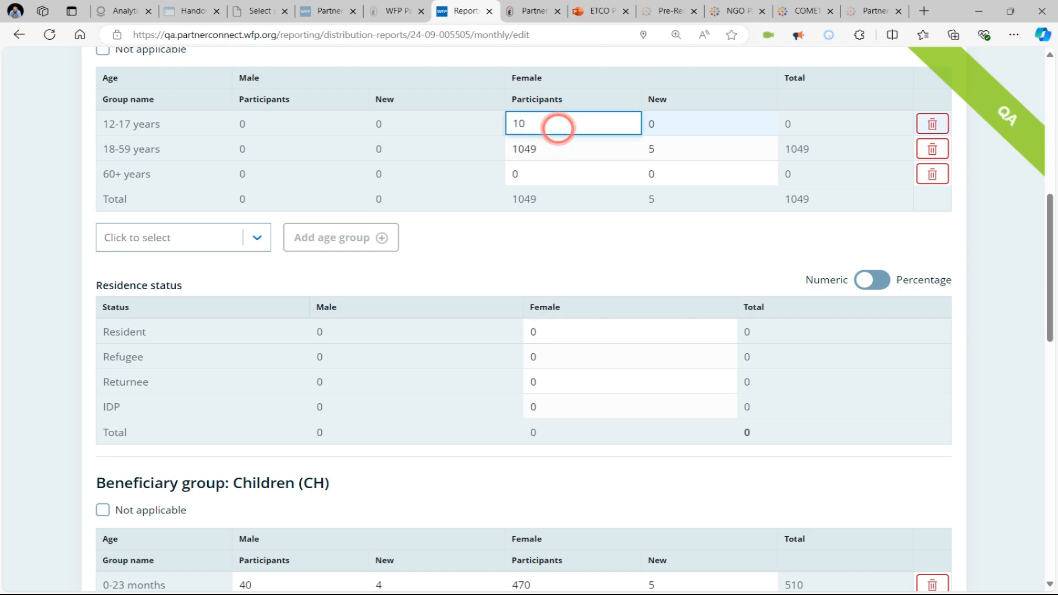
left_click(682, 124)
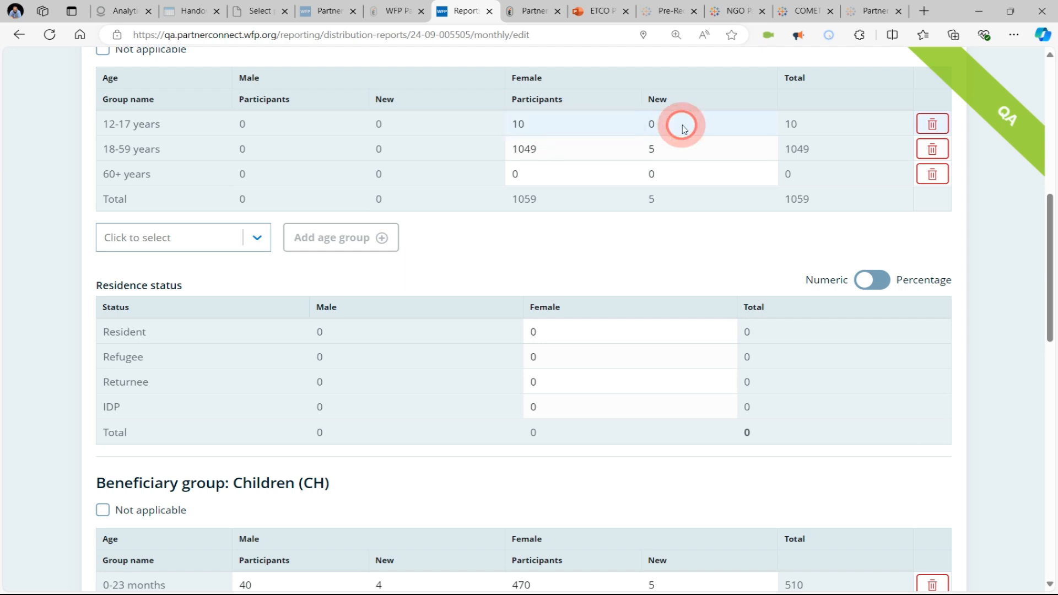
type("10")
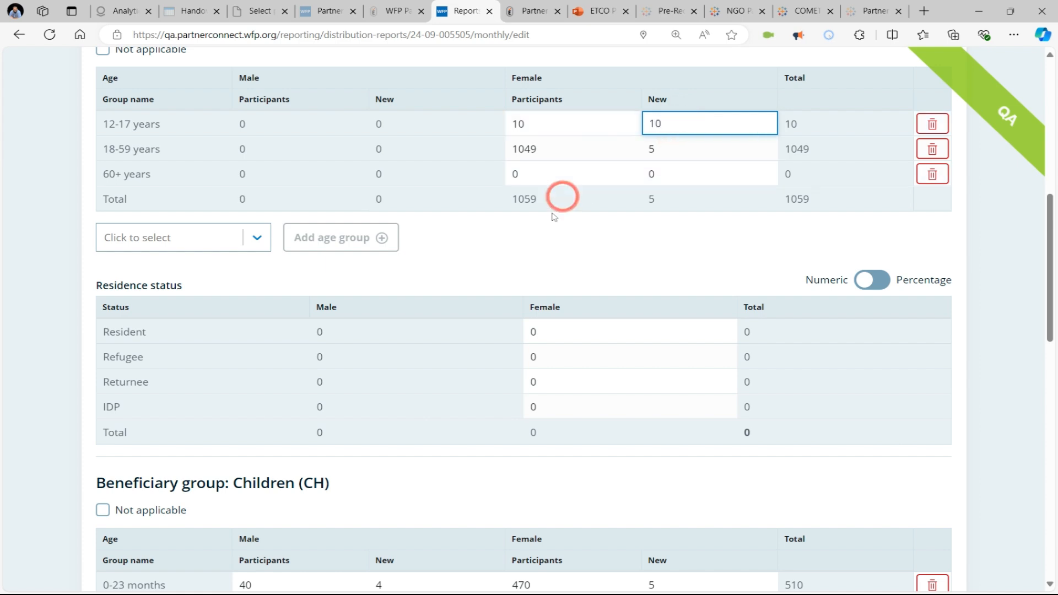
left_click(517, 231)
Check which age groups can be added back and remove the 60+ years group from the Pregnant Breastfeeding Women and Girls table.
left_click(265, 245)
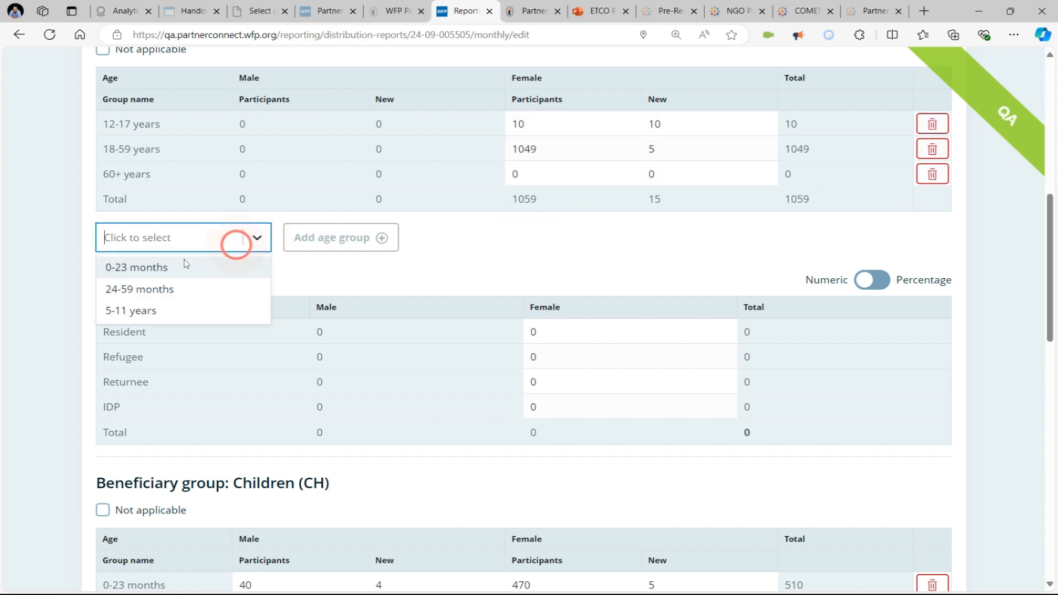
left_click(492, 289)
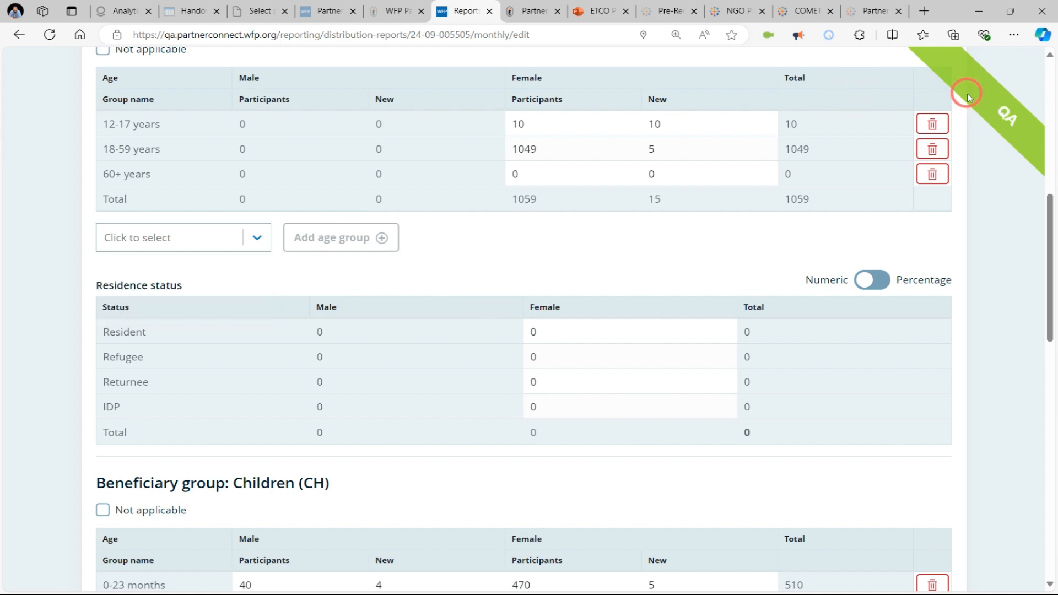
left_click(933, 174)
Try a 100 % Resident total in Percentage mode for Pregnant Breastfeeding Women and Girls and reset the residence status table to Numeric.
scroll(449, 290, "down", 3)
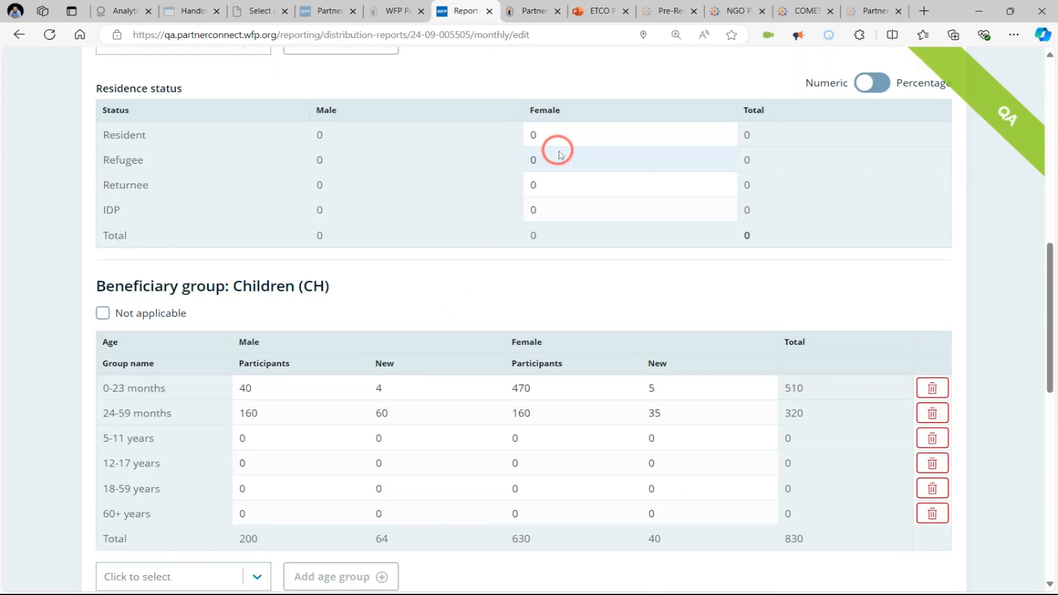
scroll(560, 149, "up", 3)
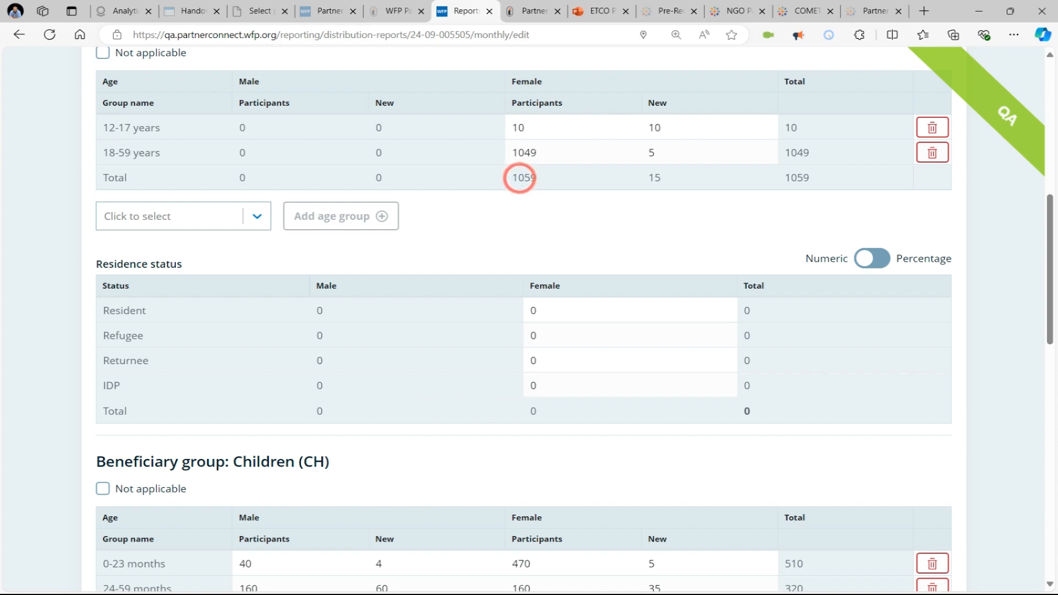
left_click(868, 259)
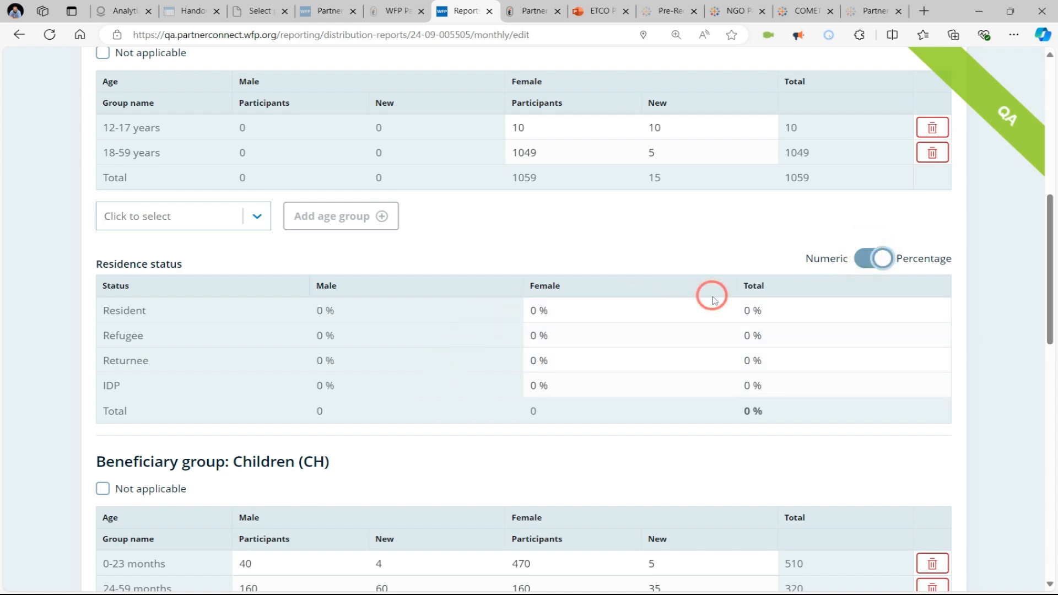
left_click(770, 308)
type("10")
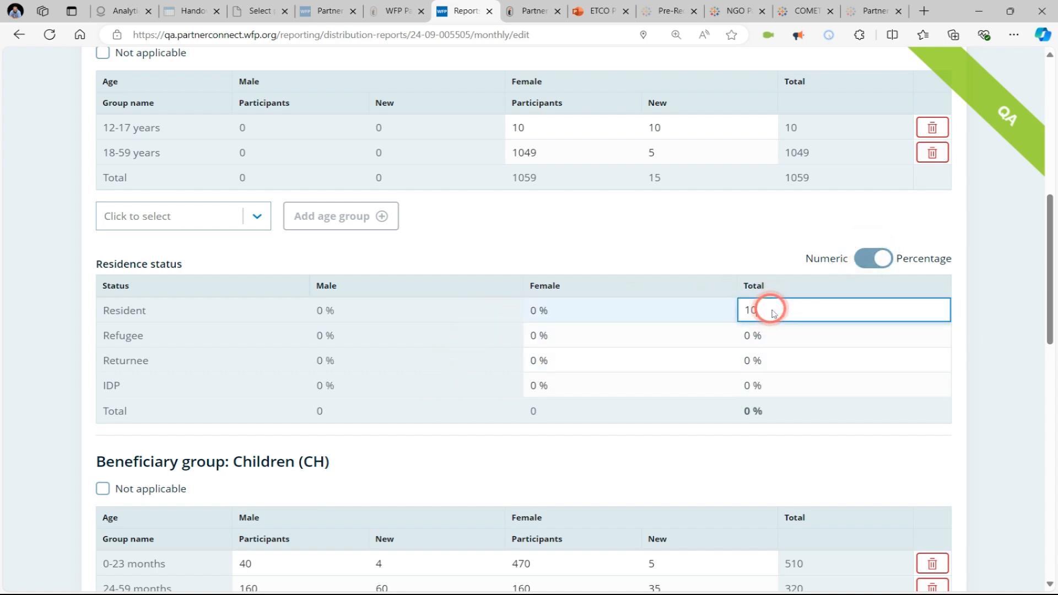
type("0")
left_click(772, 240)
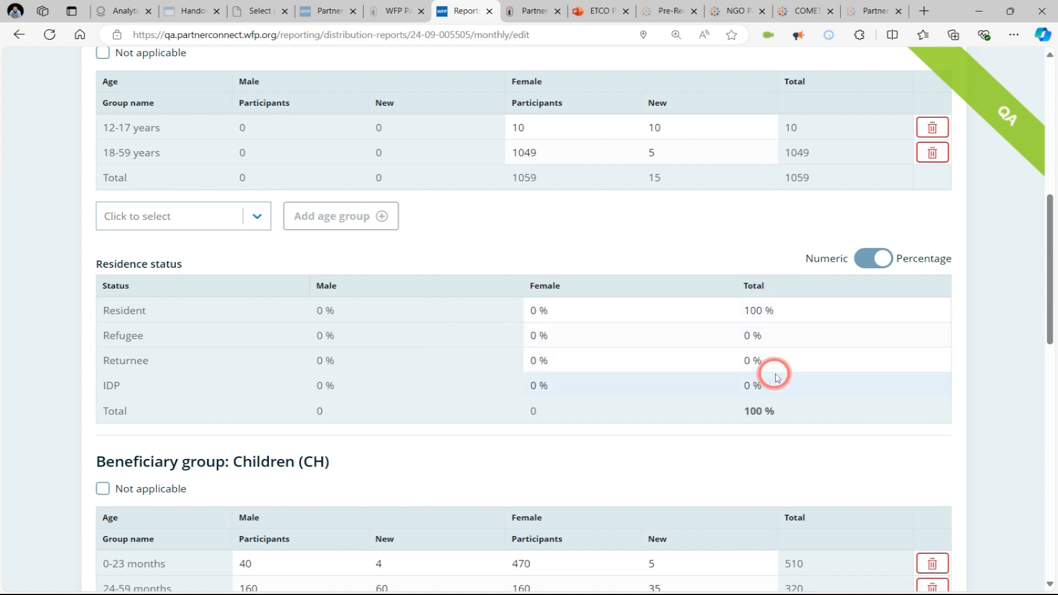
left_click(869, 259)
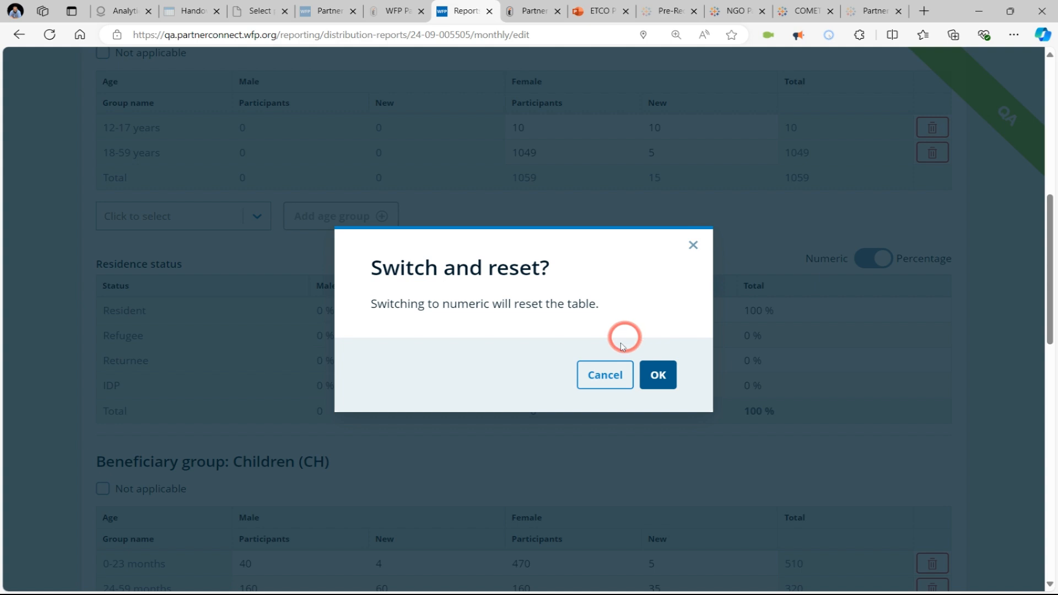
left_click(649, 375)
Set the female Resident count to 1059 and the female IDP count to 50 in the Pregnant Breastfeeding Women and Girls residence status.
left_click(526, 311)
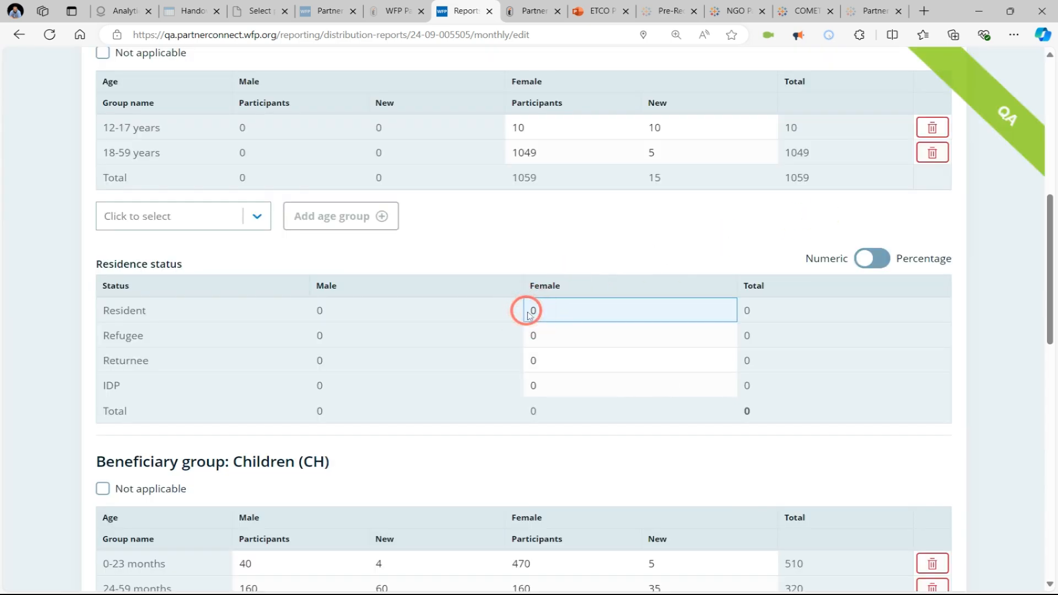
type("1059")
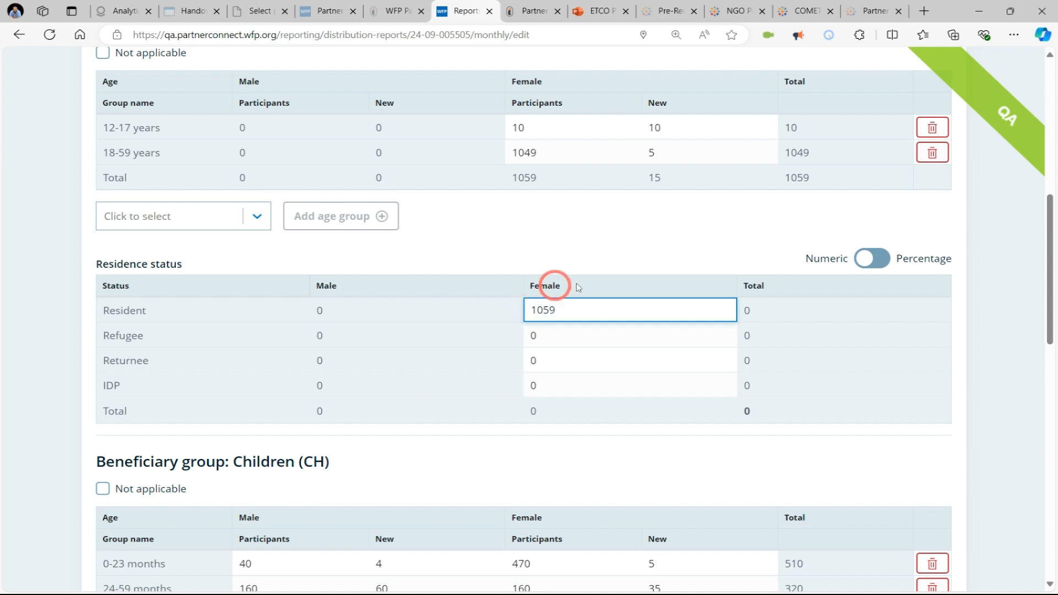
left_click(629, 240)
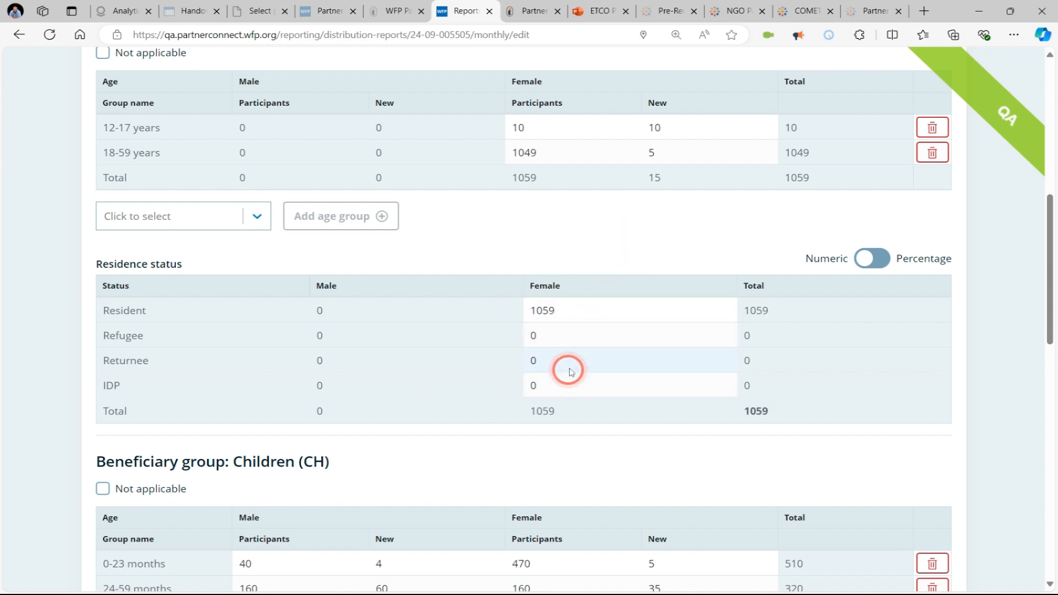
left_click(552, 388)
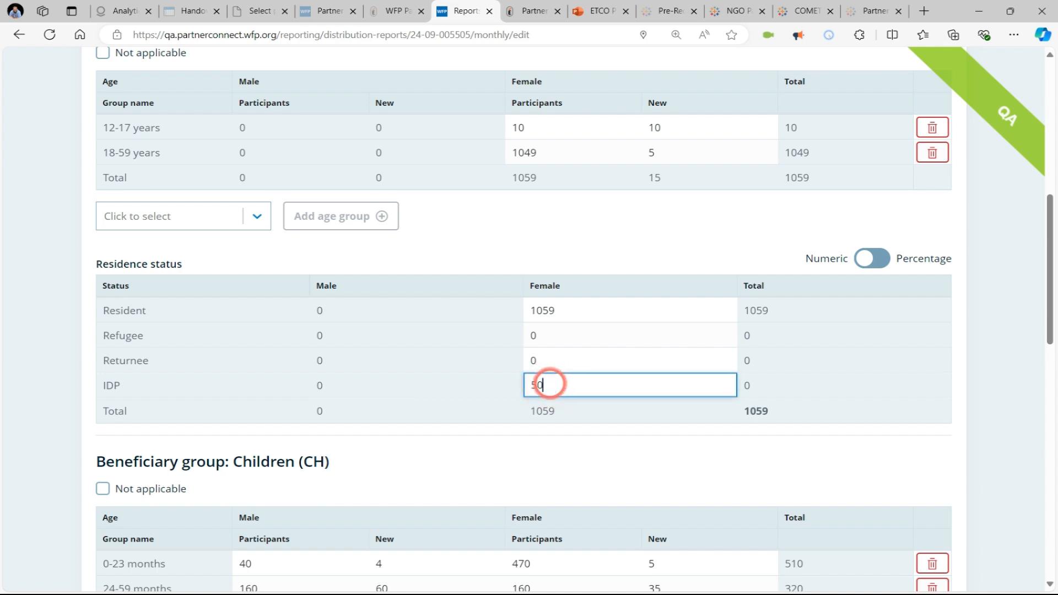
left_click(631, 208)
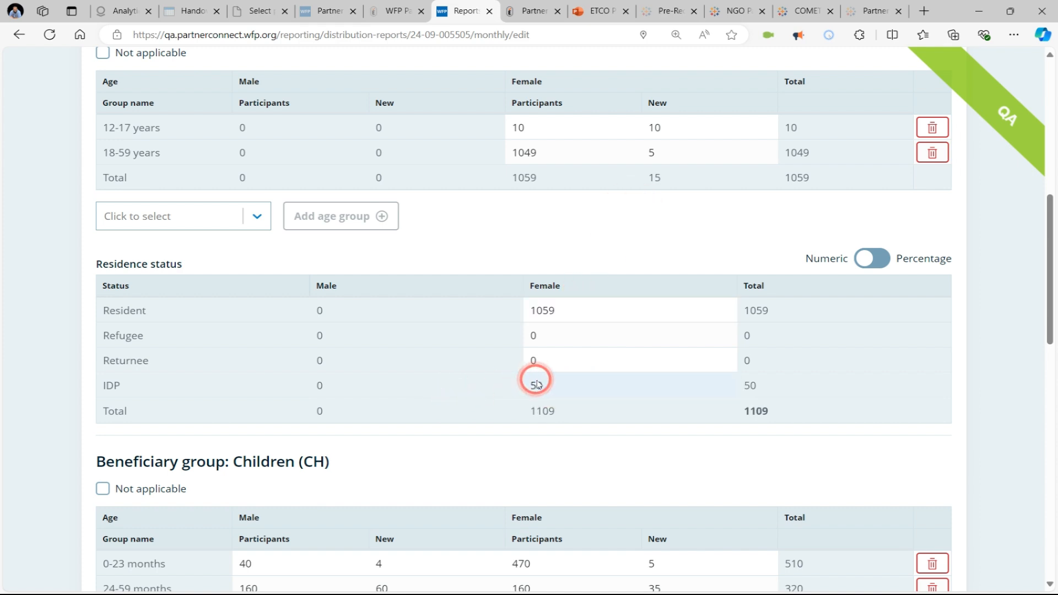
Try to advance the monthly report from Participants & Beneficiaries to Commodities.
scroll(537, 384, "down", 3)
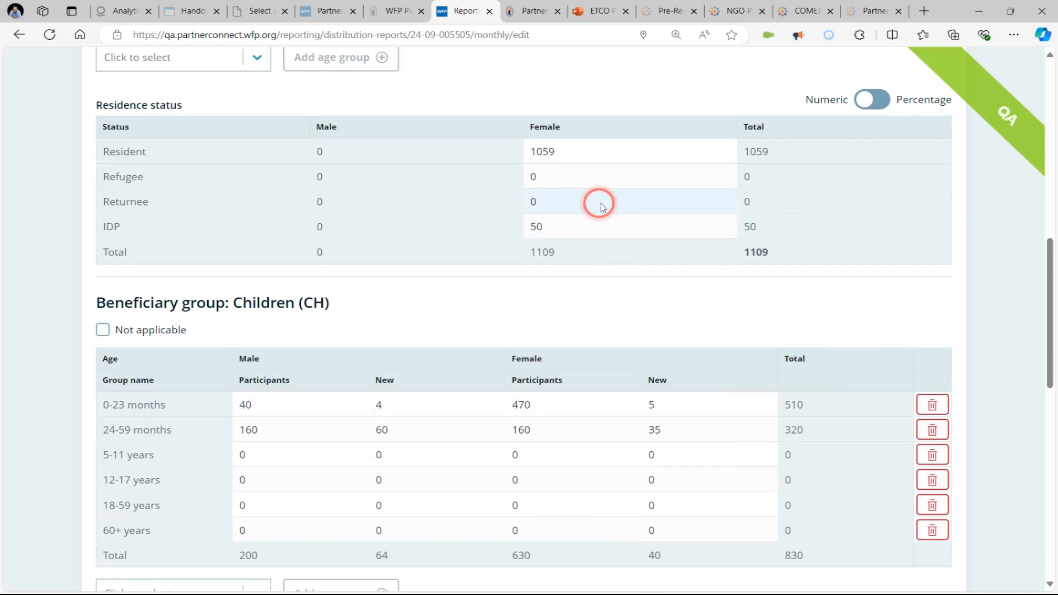
scroll(558, 245, "up", 2)
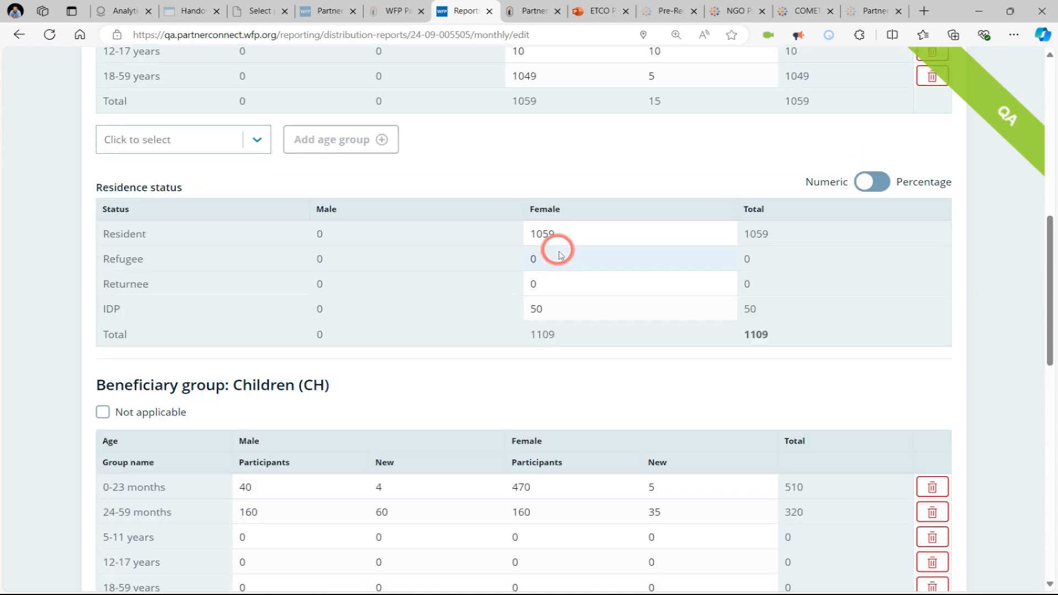
scroll(529, 369, "down", 10)
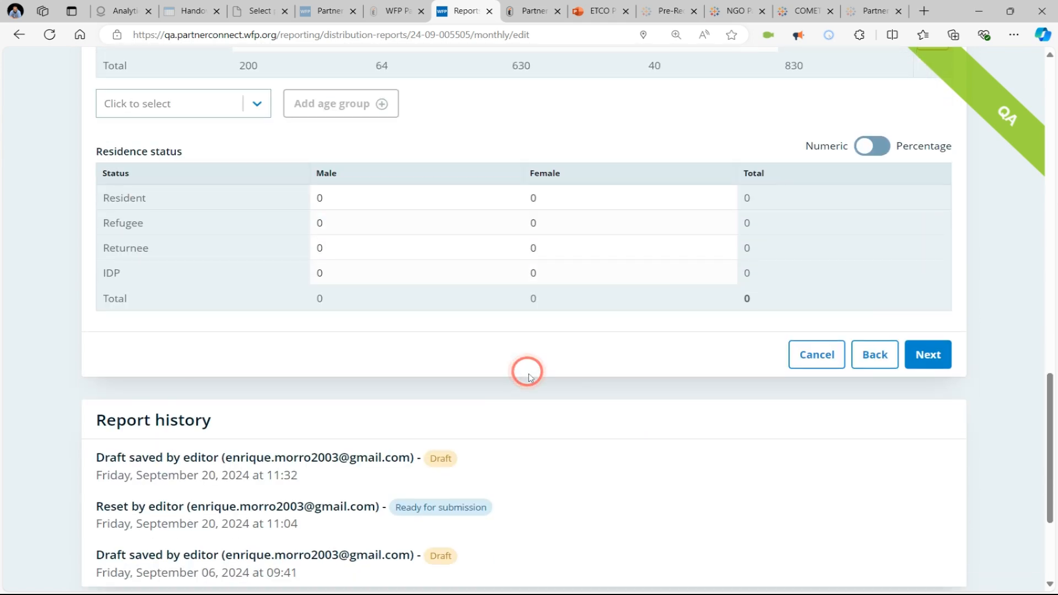
left_click(928, 355)
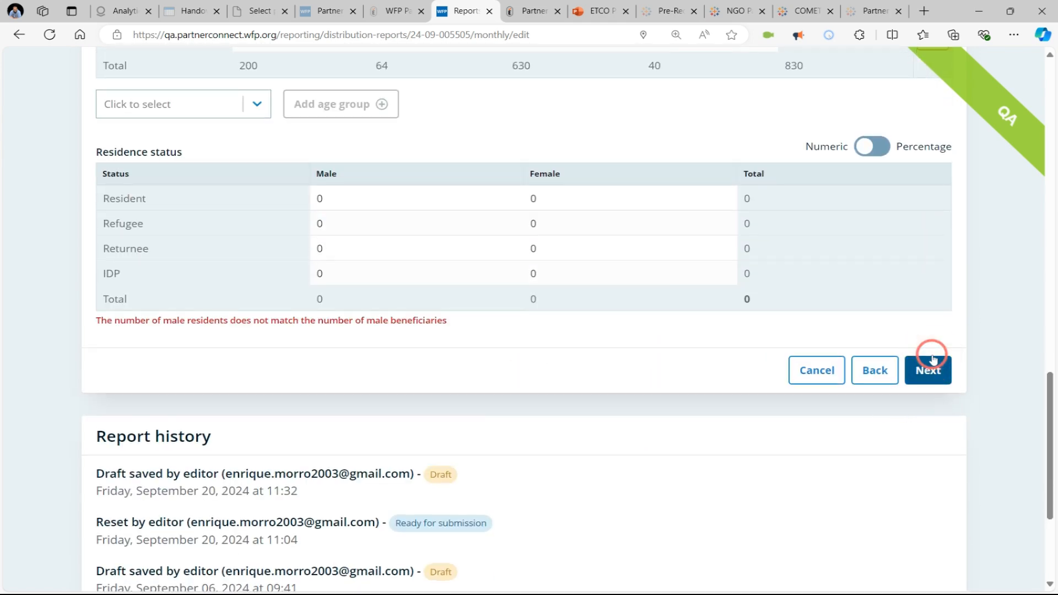
Correct the female Resident count in the Pregnant Breastfeeding Women and Girls residence status to 1009.
scroll(557, 304, "up", 9)
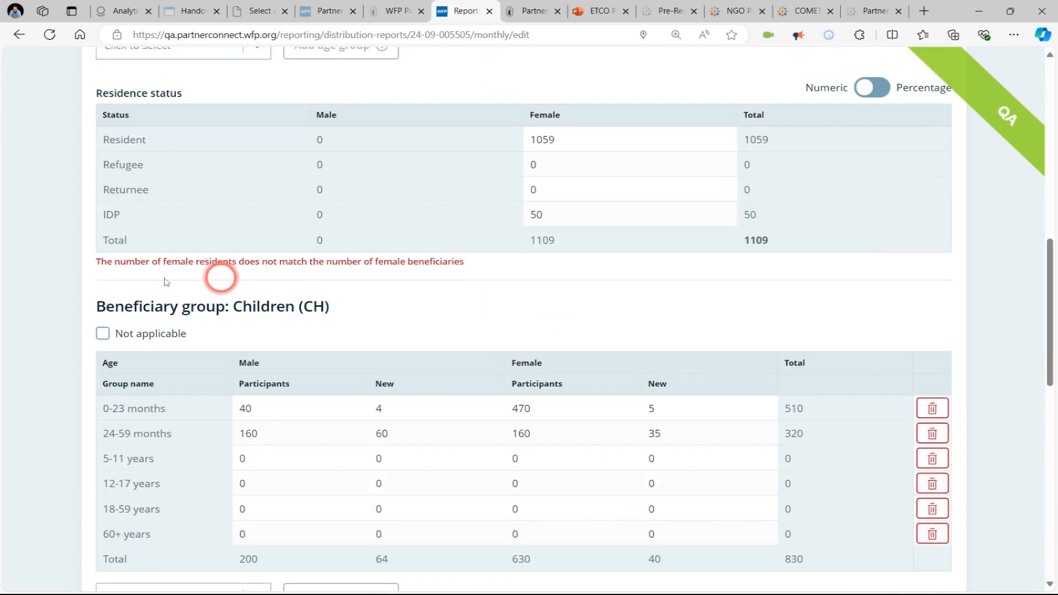
left_click_drag(113, 263, 440, 263)
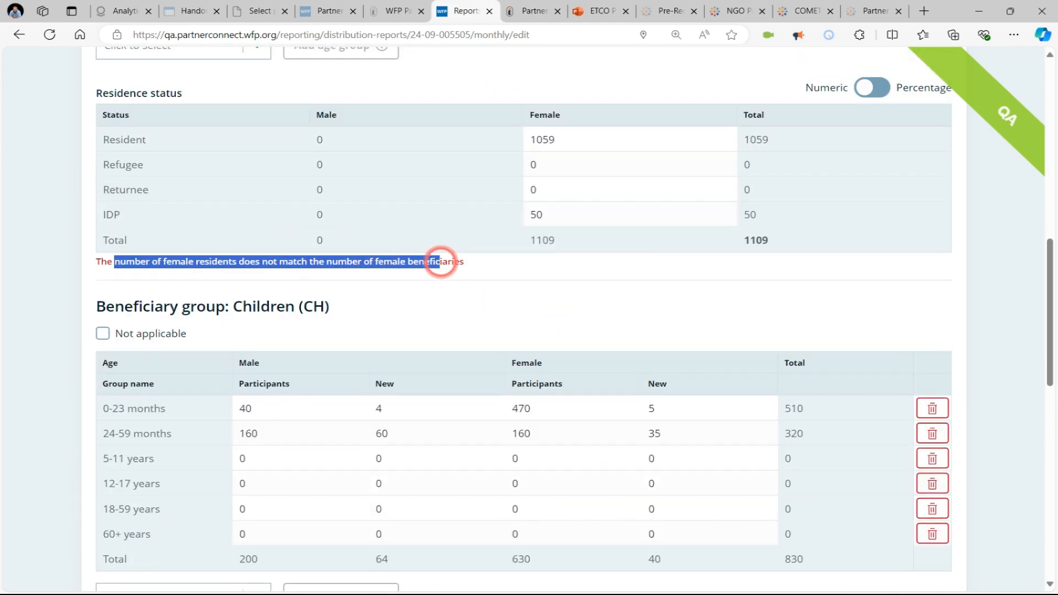
double_click(560, 143)
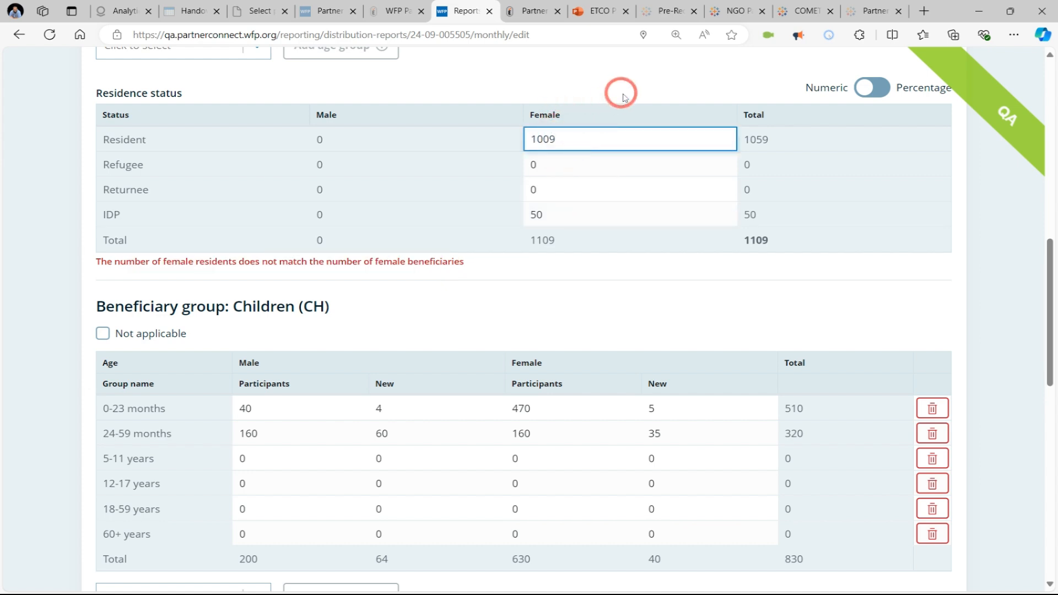
Set the male participant count for ages 24-59 months in the Children beneficiary group to 170.
left_click(588, 286)
scroll(652, 283, "down", 4)
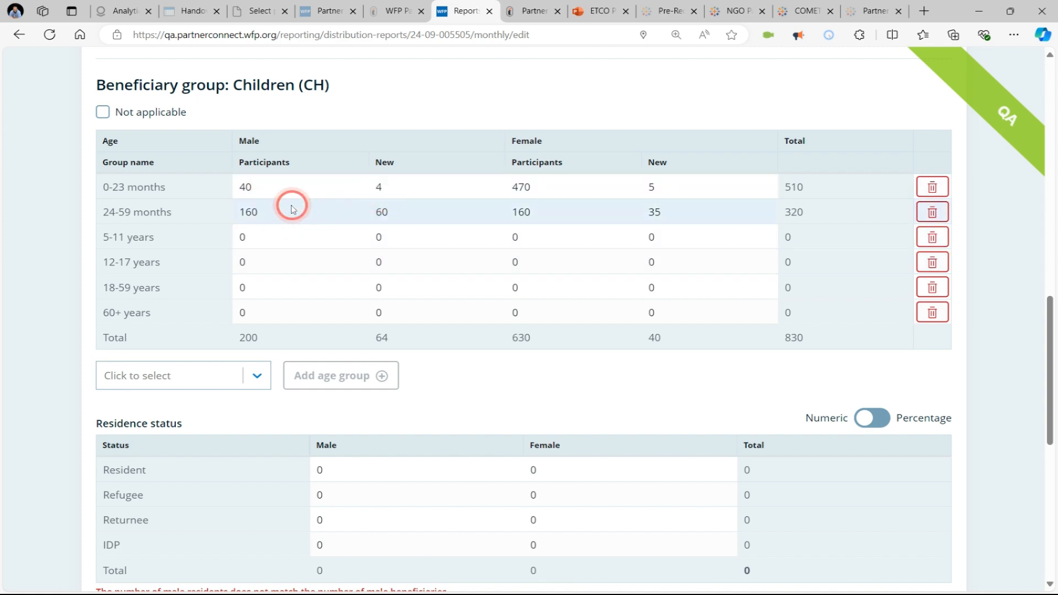
double_click(276, 220)
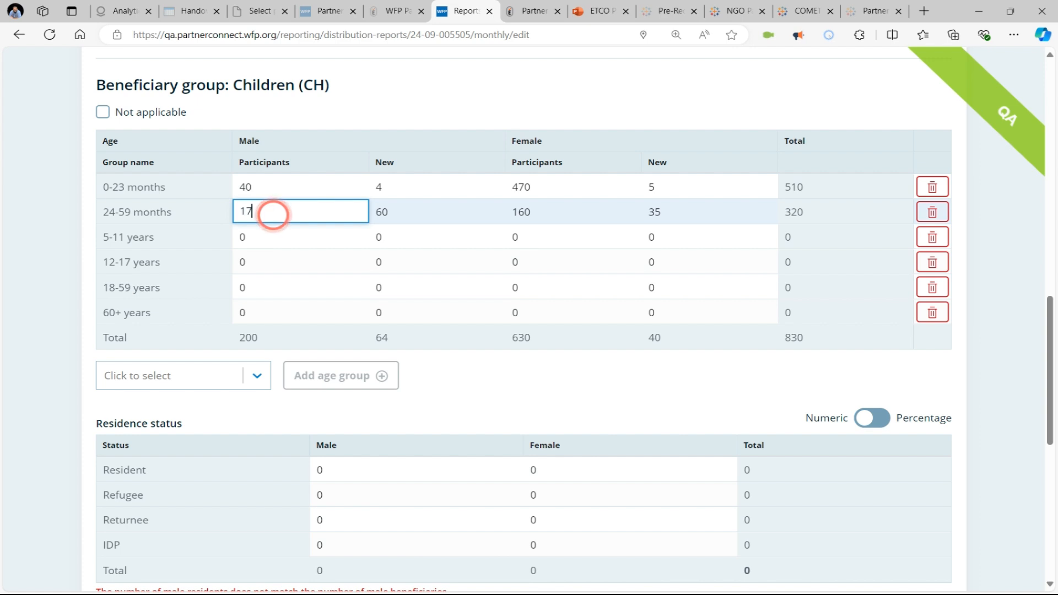
left_click(500, 113)
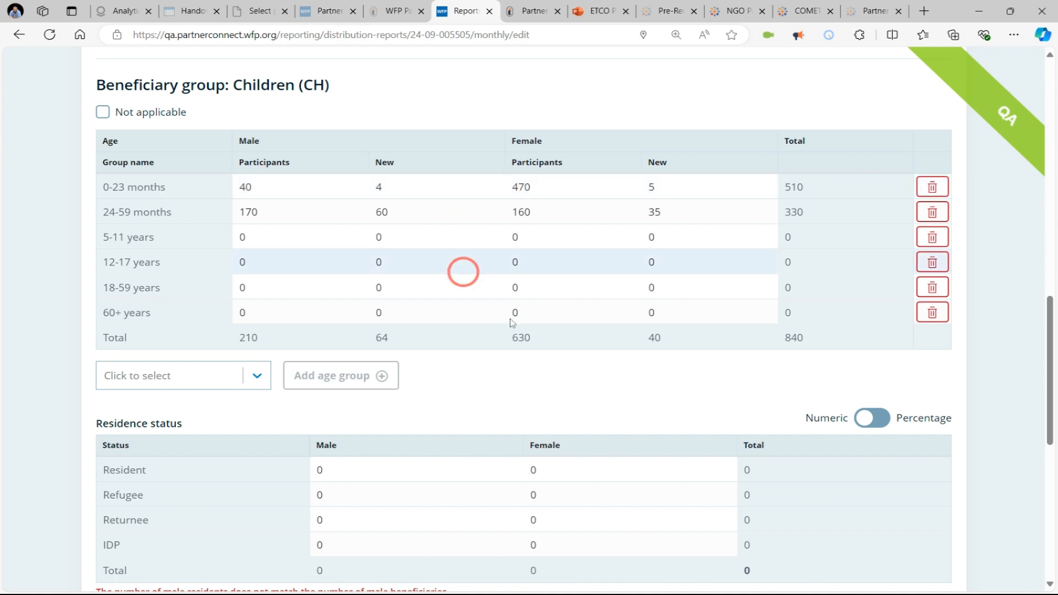
Fill in the Children group's residence status with 630 female Residents, 200 male Residents and 10 male IDPs.
scroll(576, 325, "down", 2)
scroll(576, 325, "up", 2)
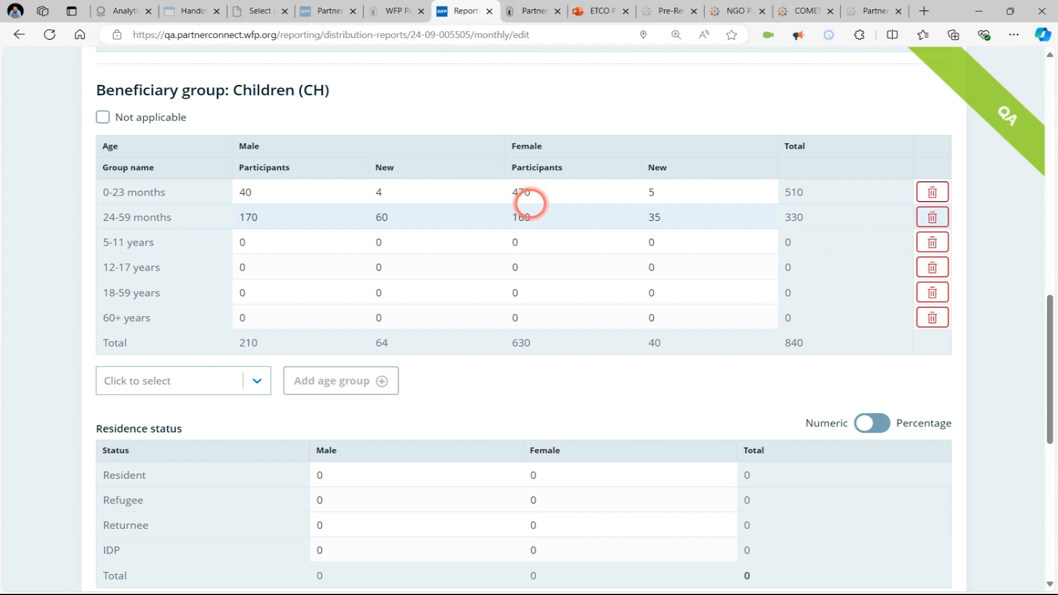
scroll(514, 326, "down", 2)
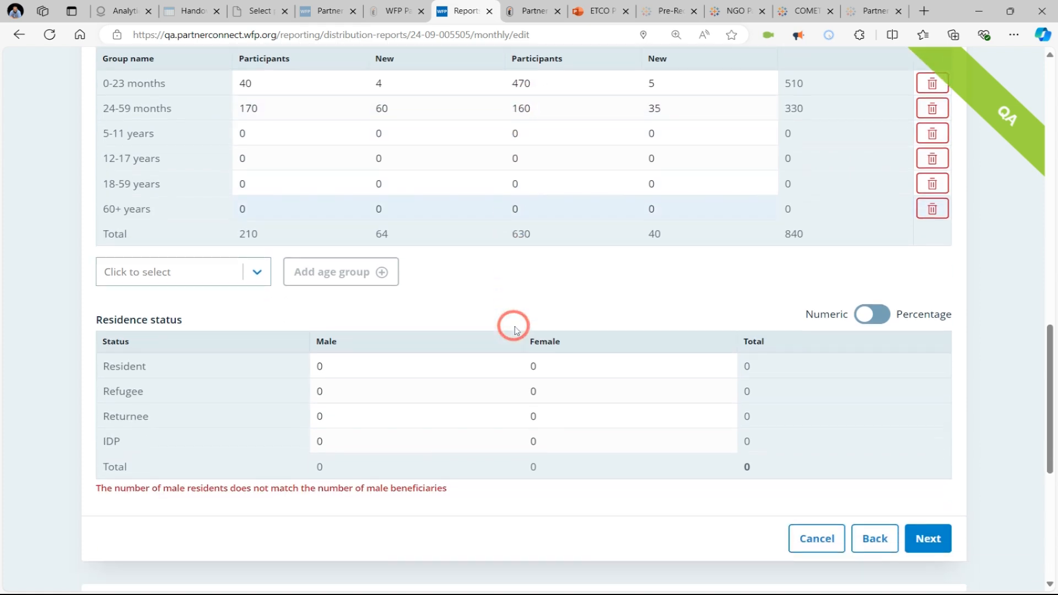
left_click(560, 373)
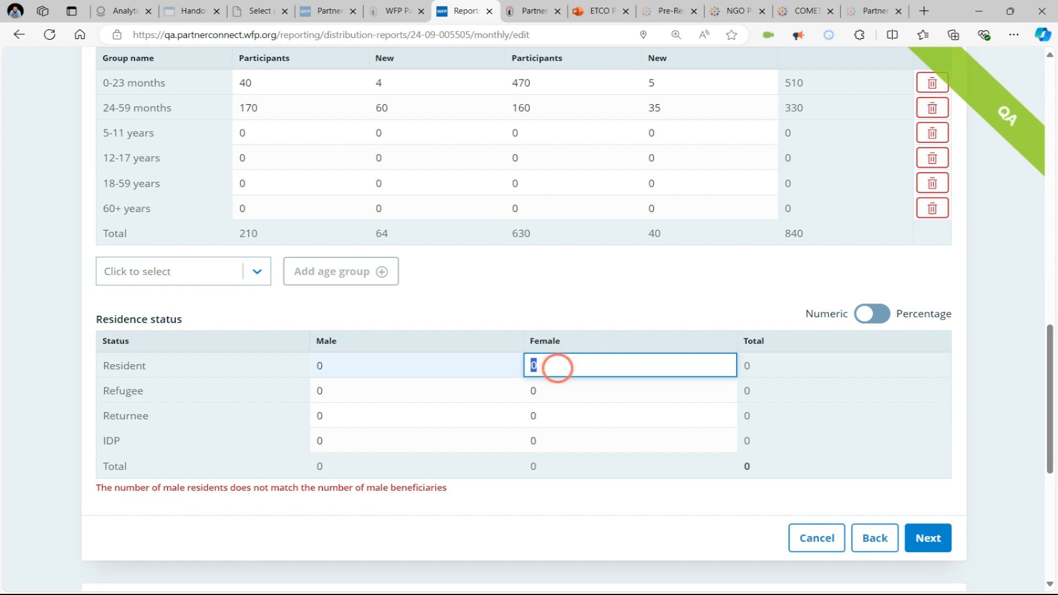
type("630")
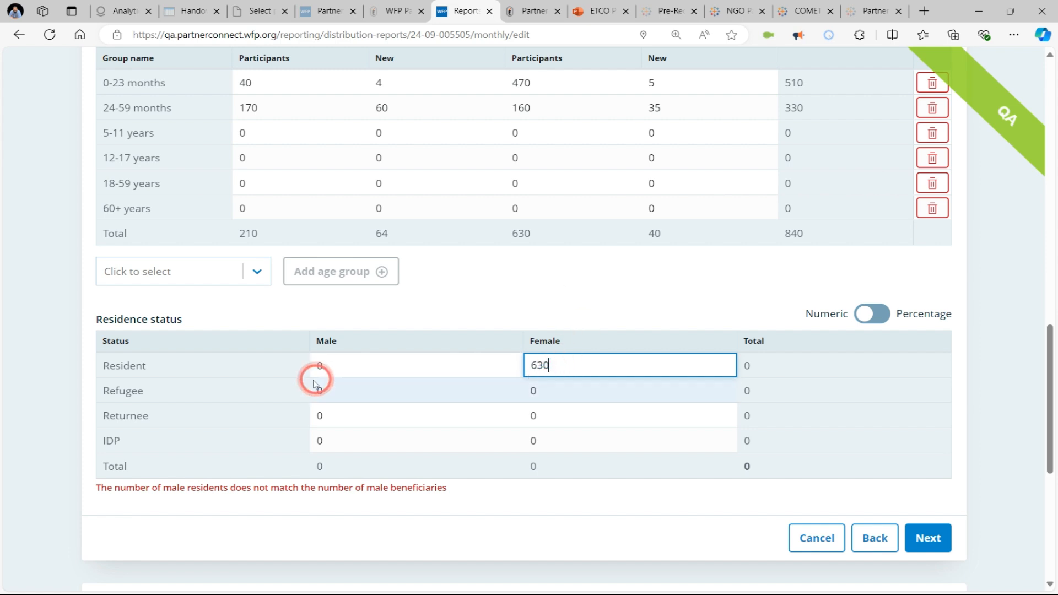
left_click(360, 373)
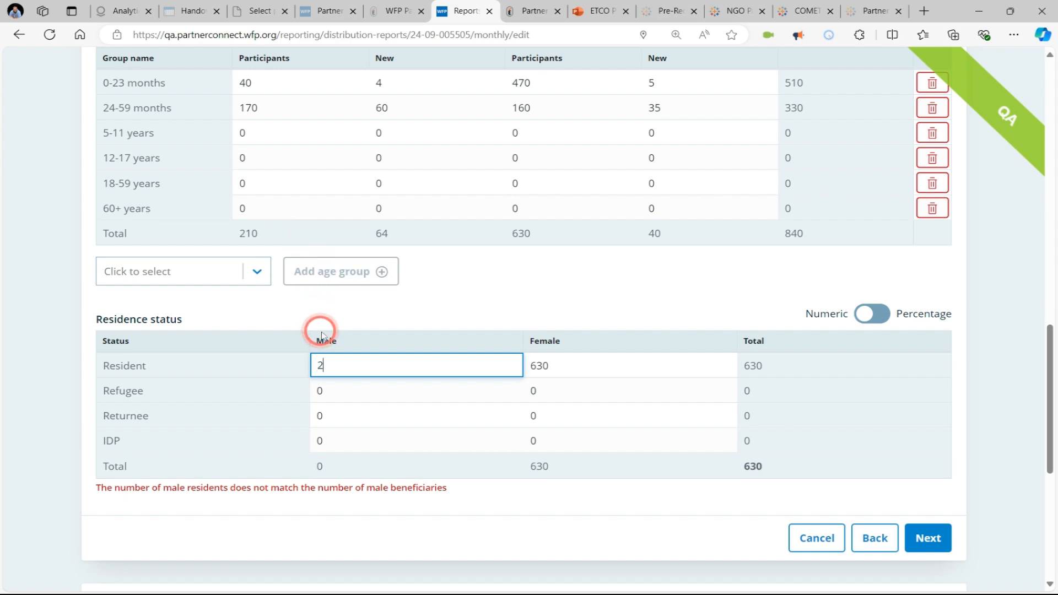
left_click(348, 443)
type("10")
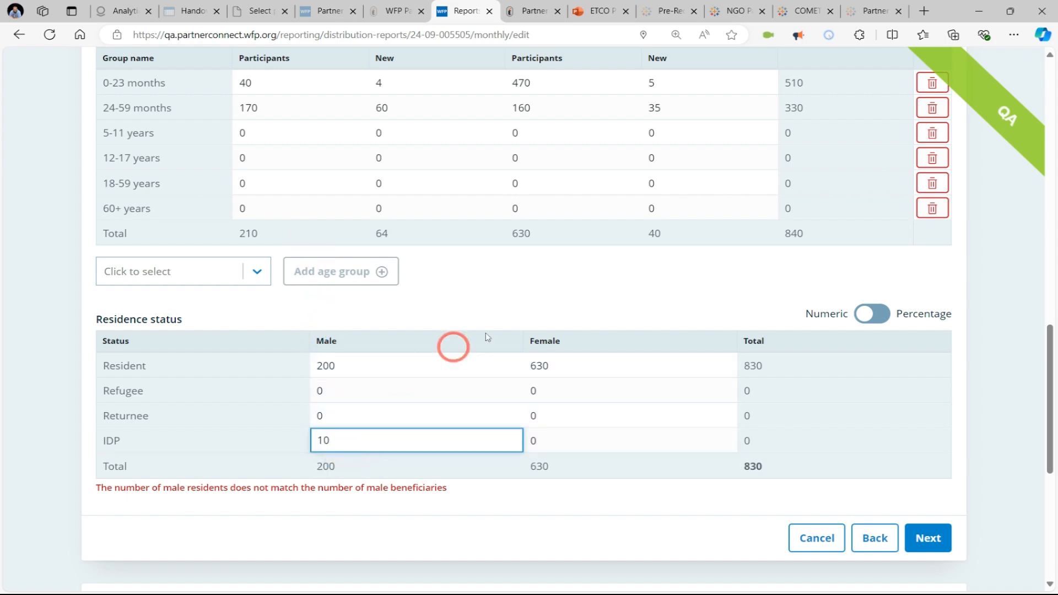
left_click(504, 324)
Advance the monthly report to the Commodities step and review the pre-filled commodity movements.
scroll(665, 308, "down", 2)
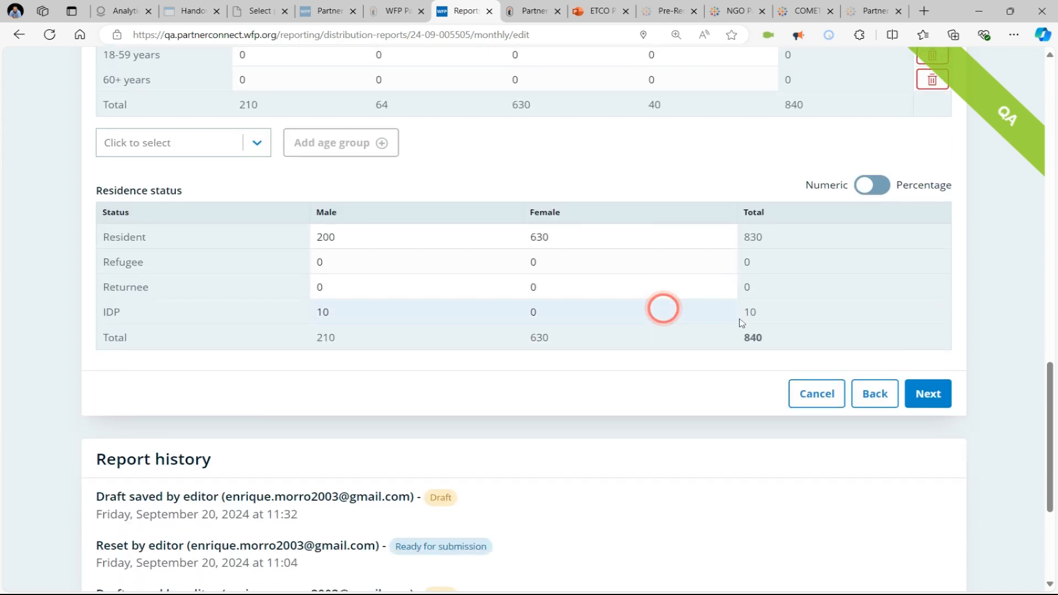
left_click(931, 393)
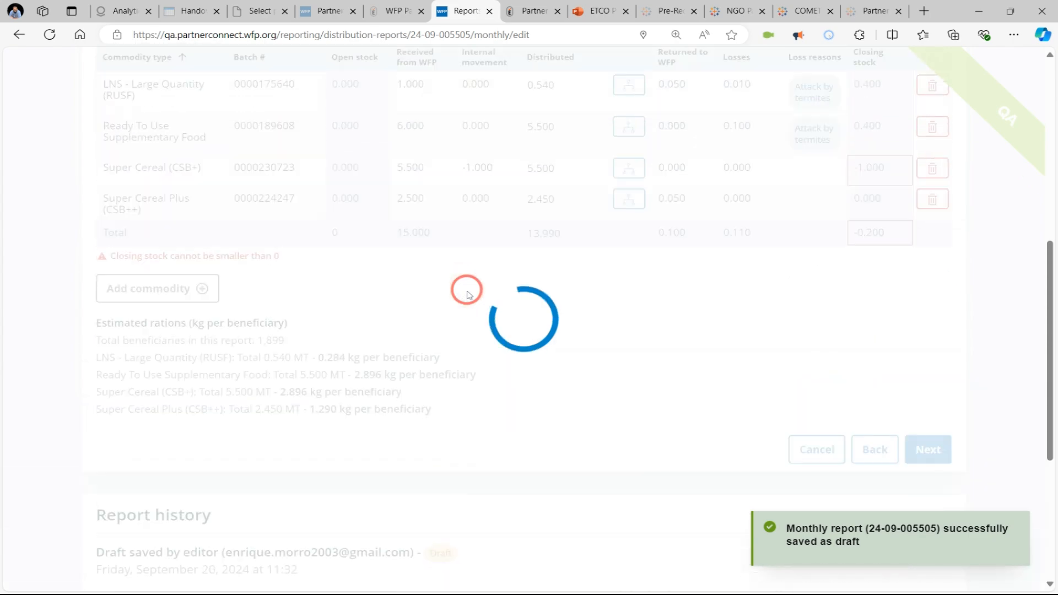
scroll(397, 236, "up", 4)
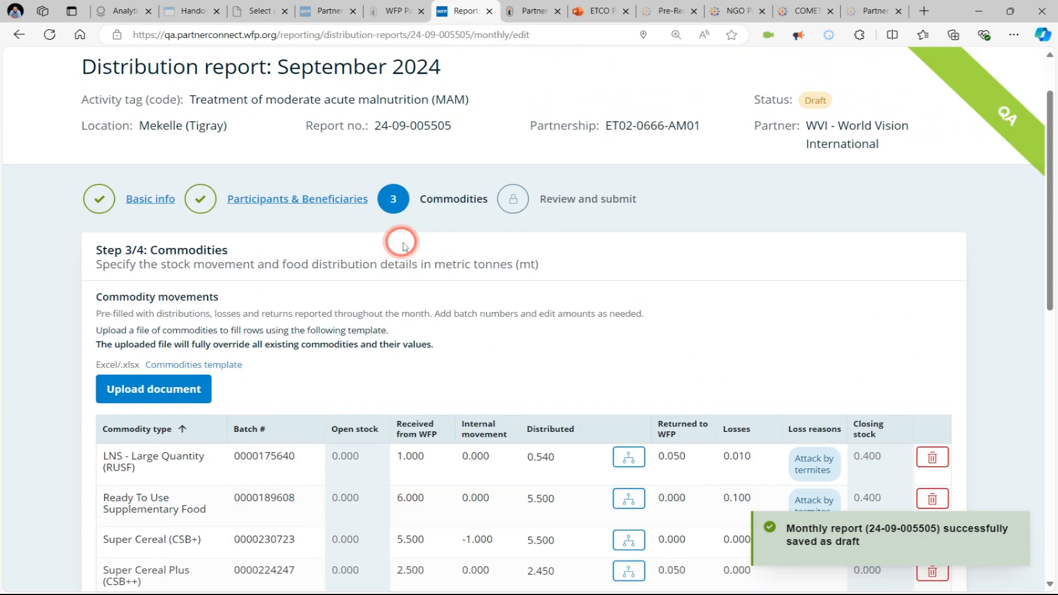
scroll(401, 235, "down", 2)
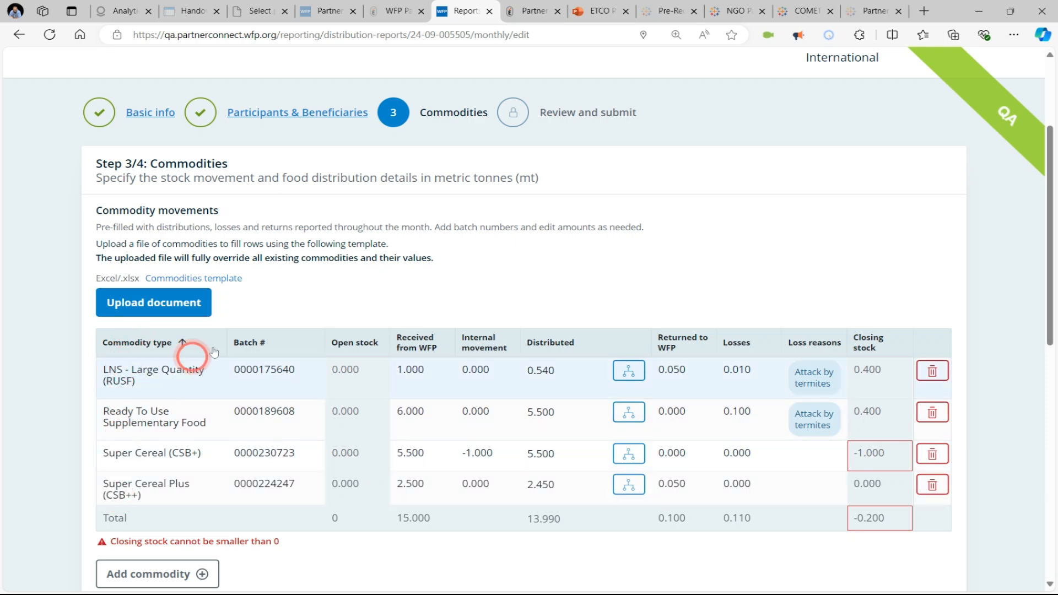
scroll(330, 302, "down", 2)
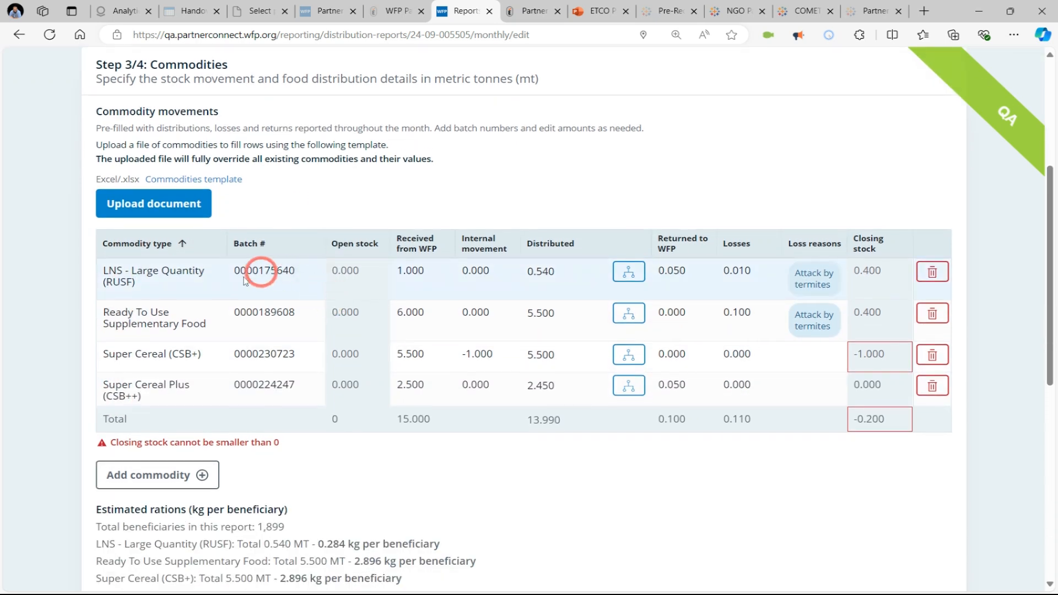
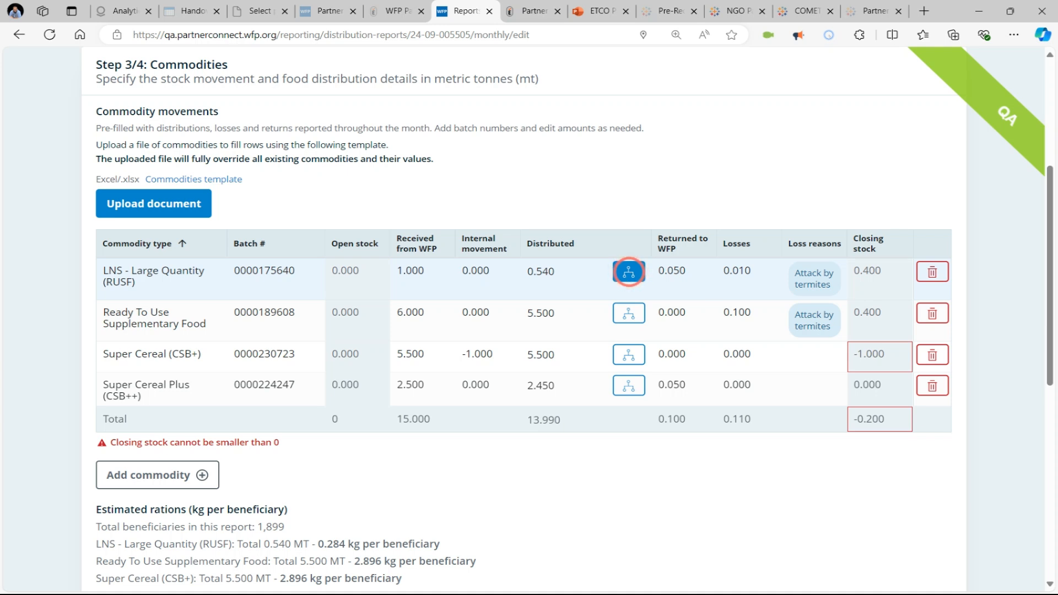
Split the distributed value of LNS - Large Quantity (RUSF) with 100 % allocated to CH.
left_click(629, 272)
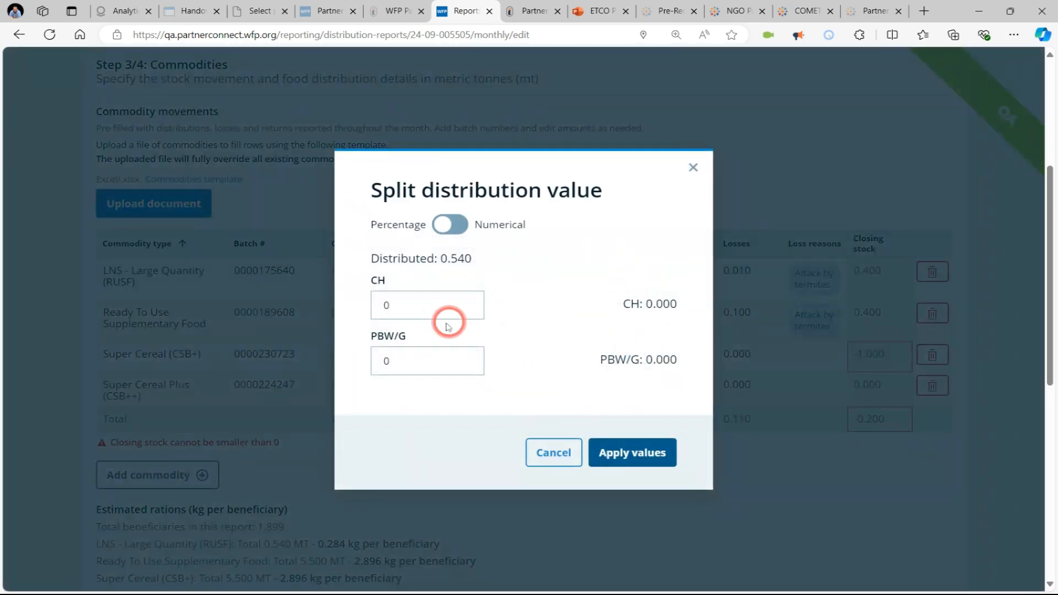
left_click(397, 305)
type("1")
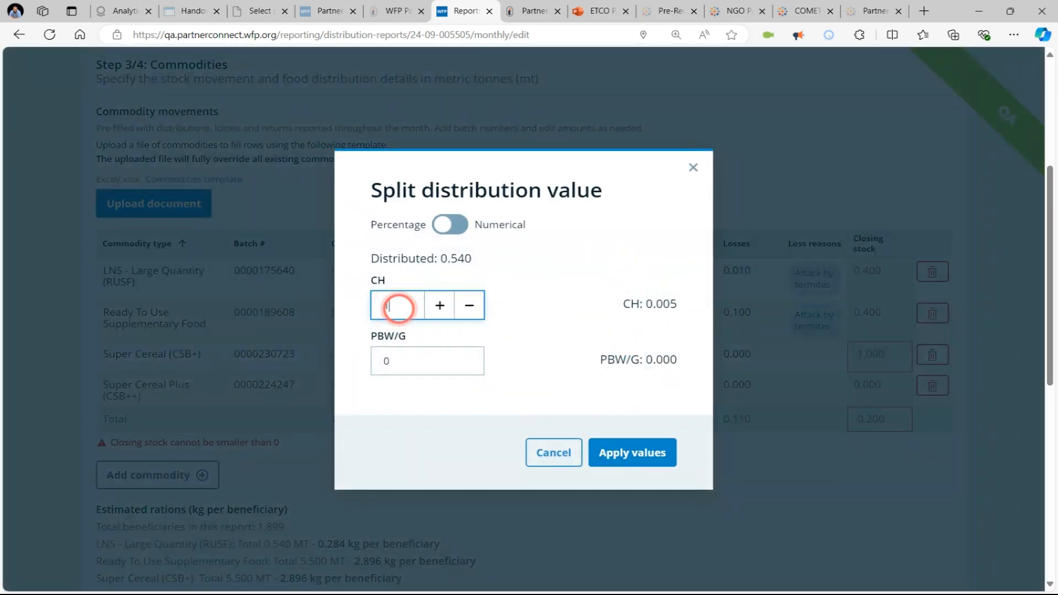
type("00")
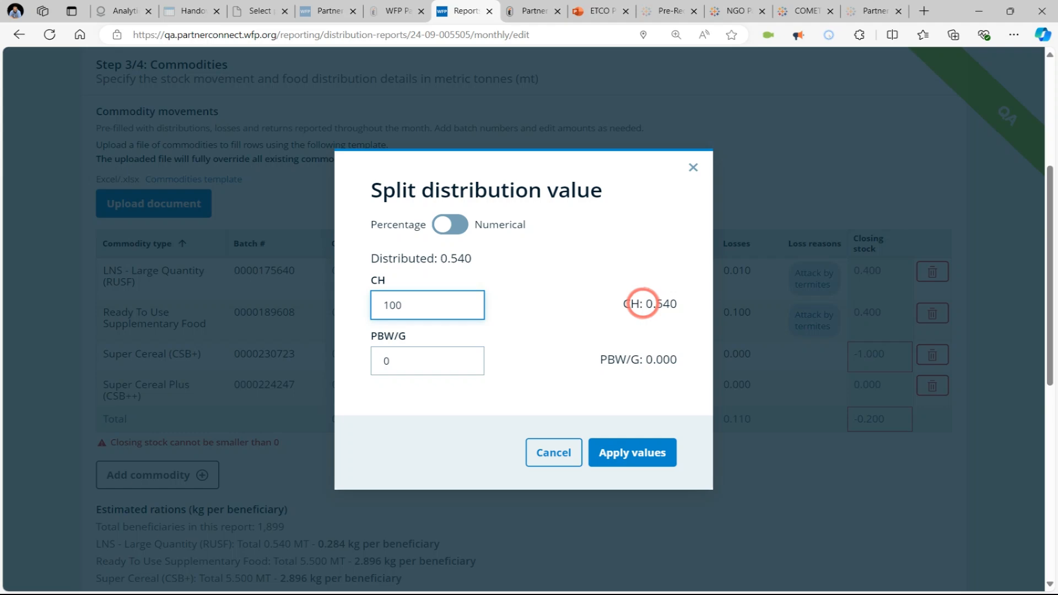
left_click(633, 454)
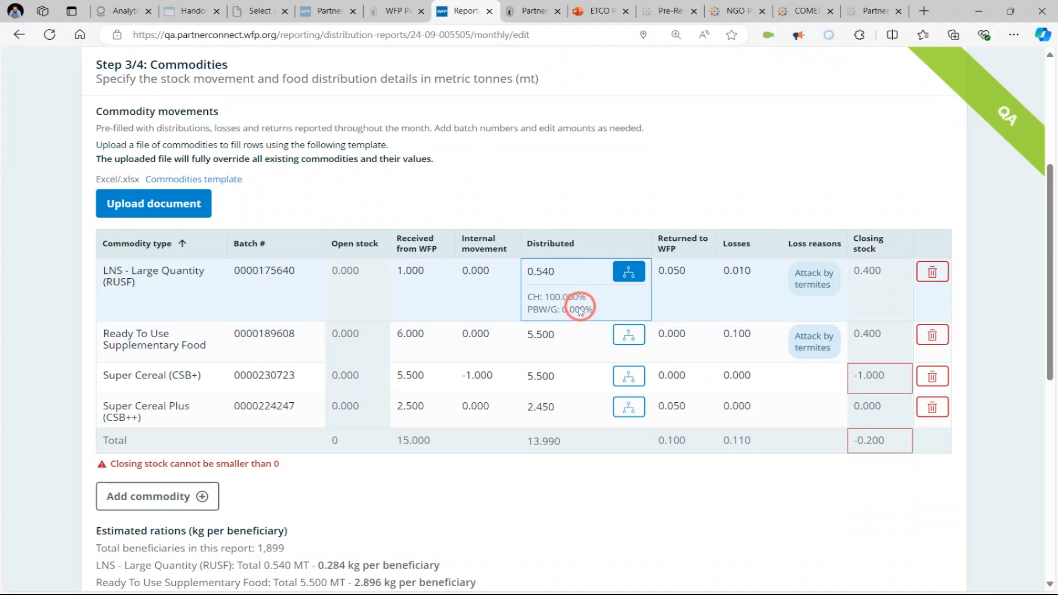
Allocate 100 % of the distributed Ready To Use Supplementary Food to CH.
left_click(628, 334)
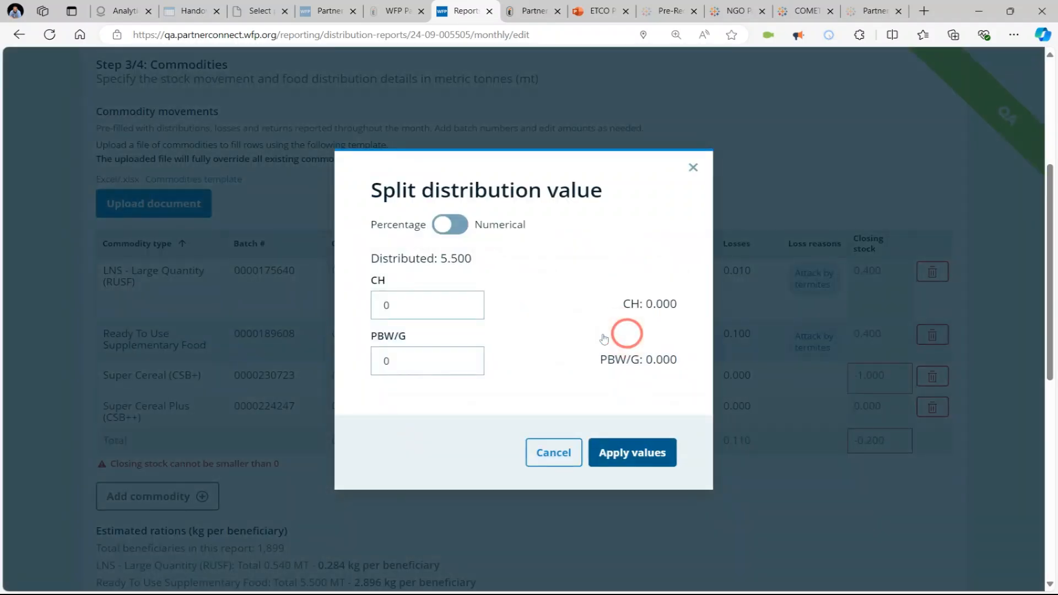
left_click(385, 305)
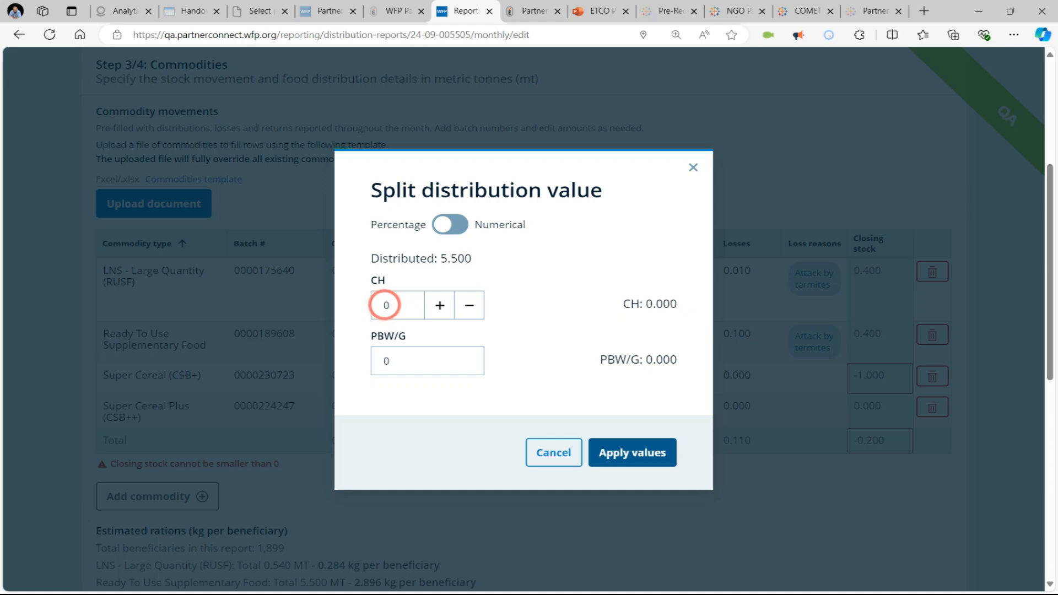
left_click(392, 306)
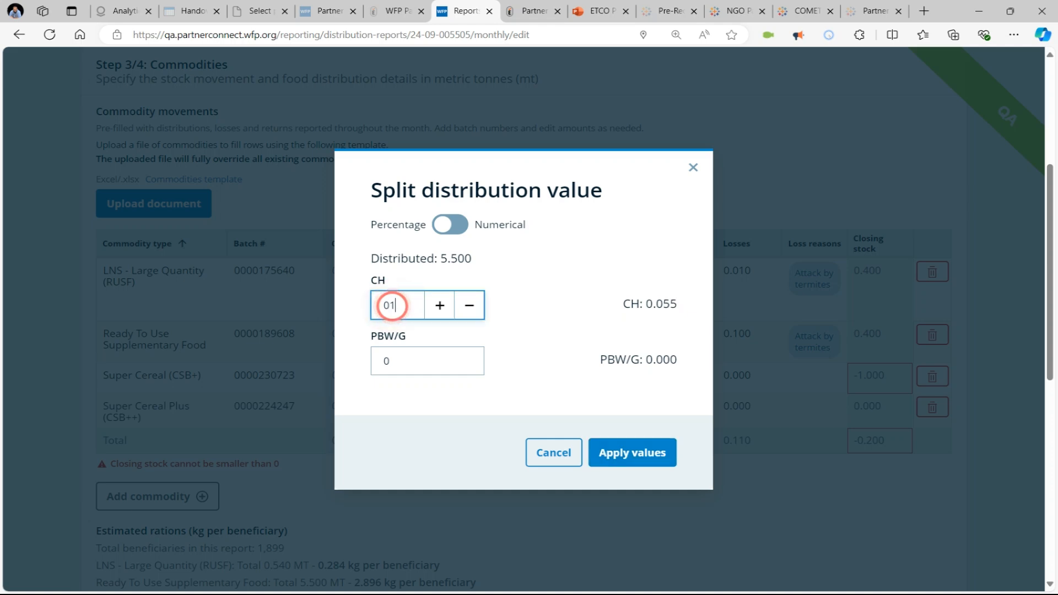
type("100")
left_click(611, 452)
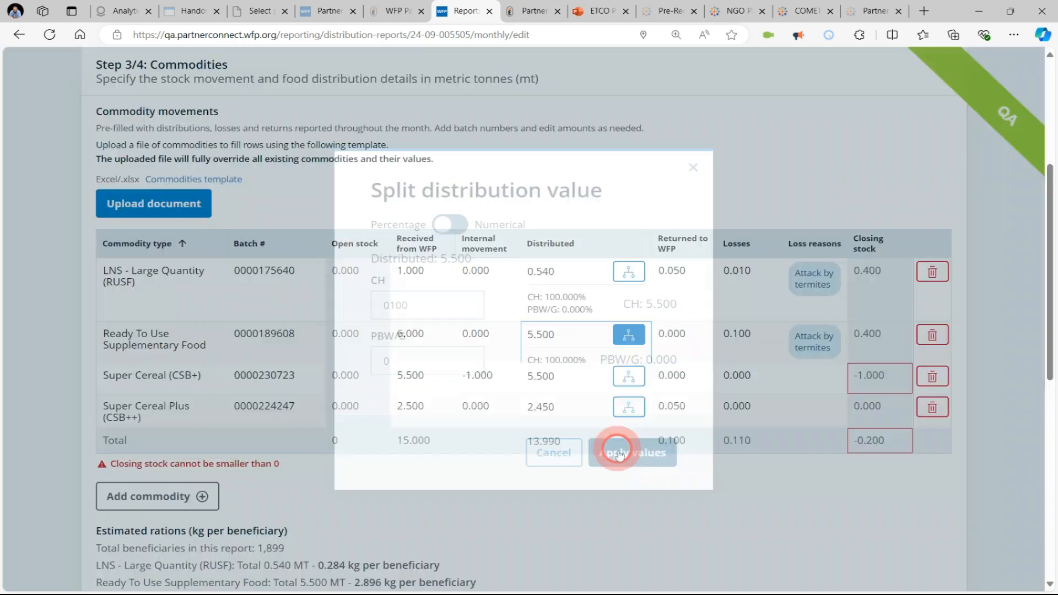
left_click(550, 395)
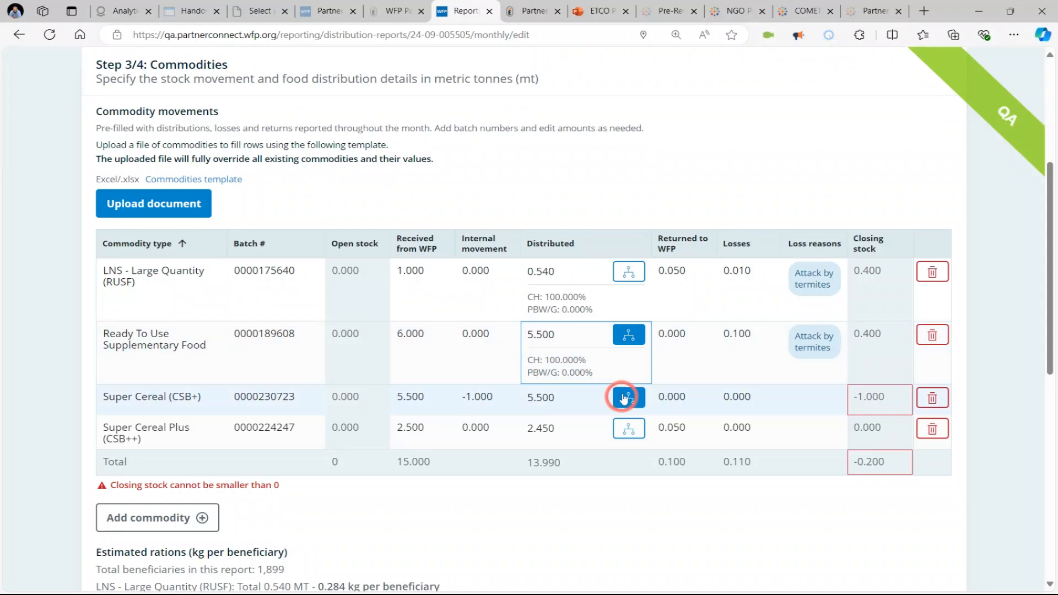
Allocate 100 % of the distributed Super Cereal (CSB+) to PBW/G.
left_click(624, 397)
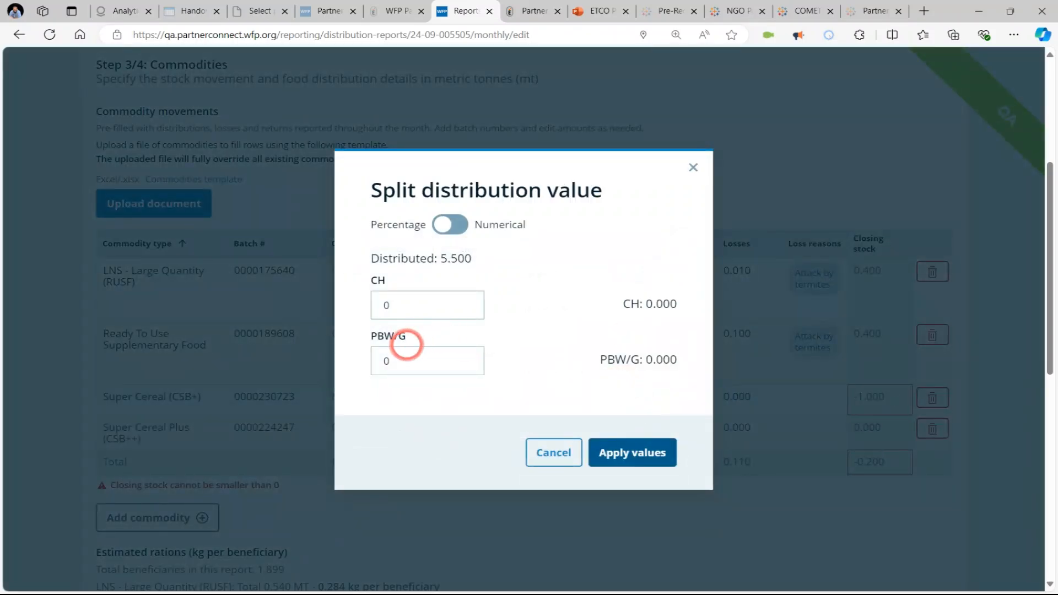
left_click(397, 359)
type("100")
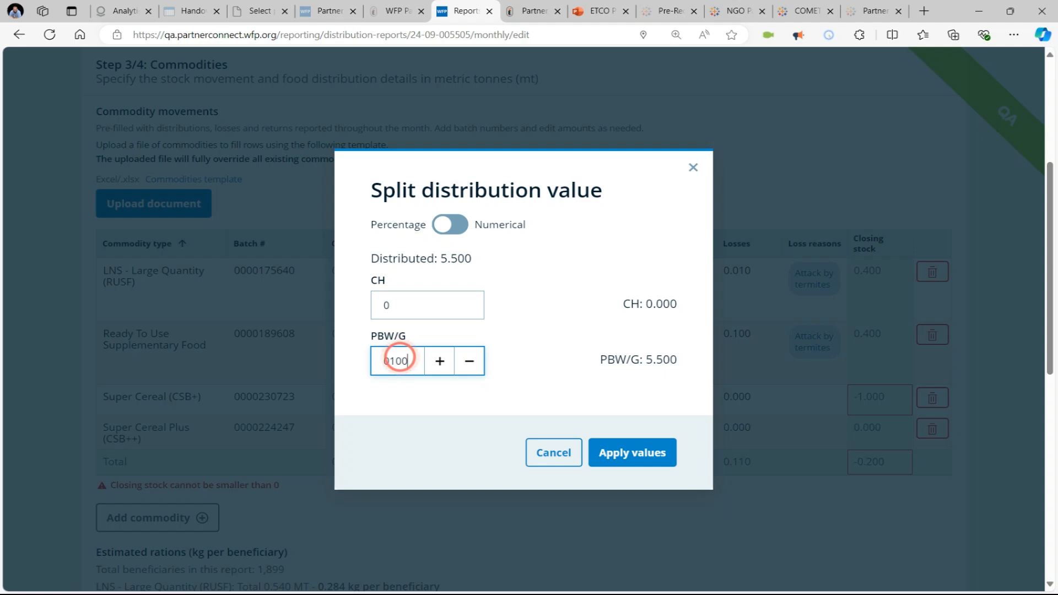
left_click(646, 458)
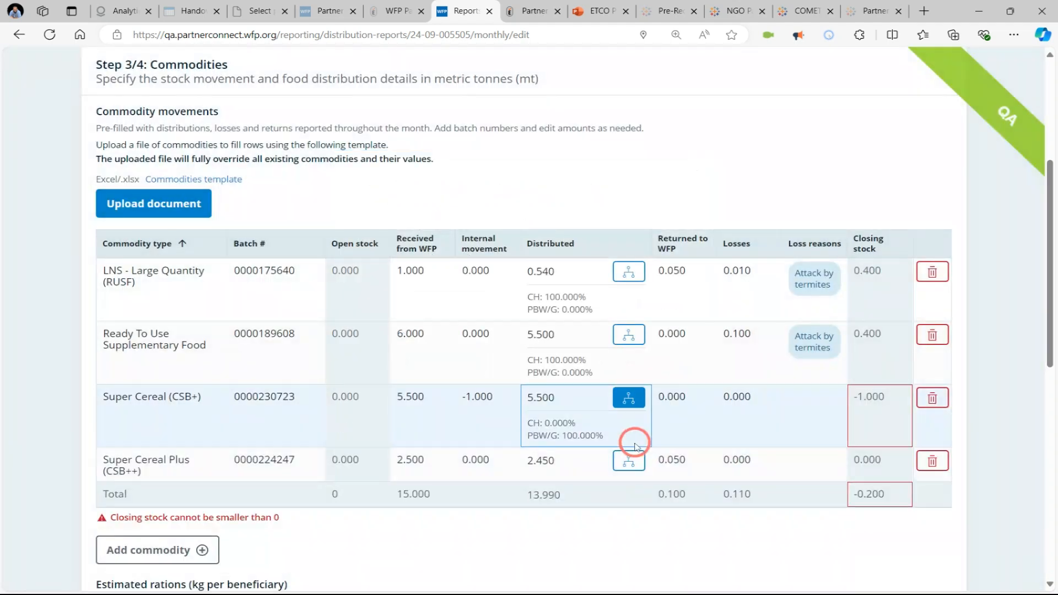
Split the distributed Super Cereal Plus (CSB++) into 50 % for CH and 50 % for PBW/G.
left_click(629, 458)
left_click(414, 297)
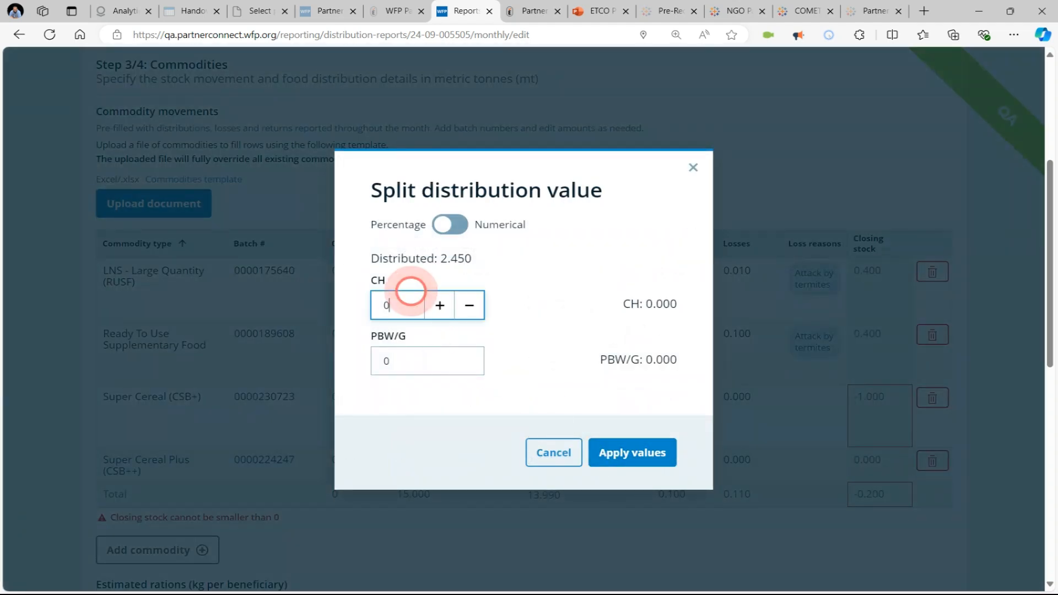
type("50")
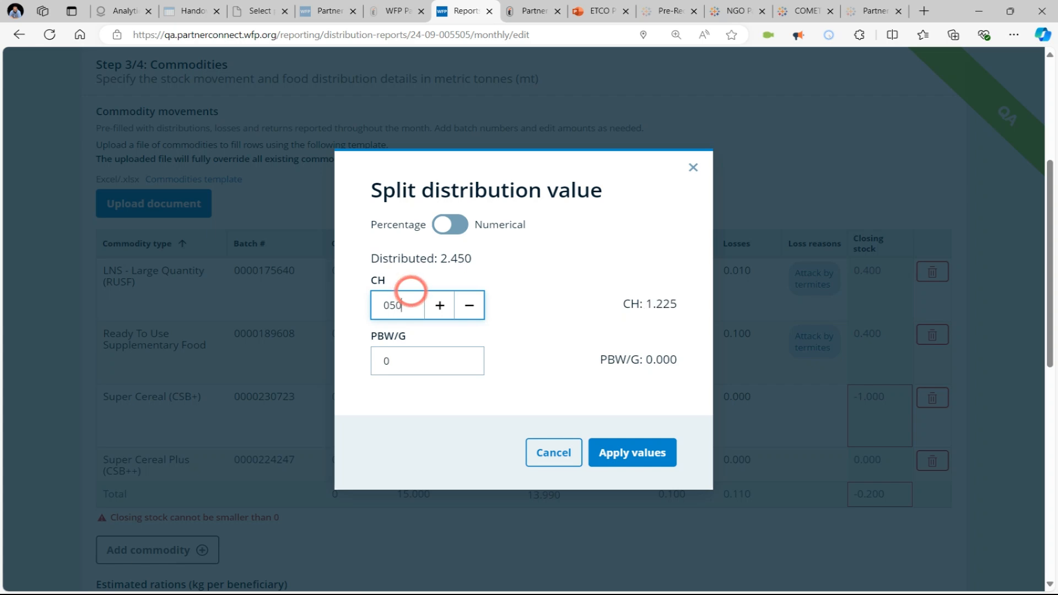
left_click(400, 359)
type("50")
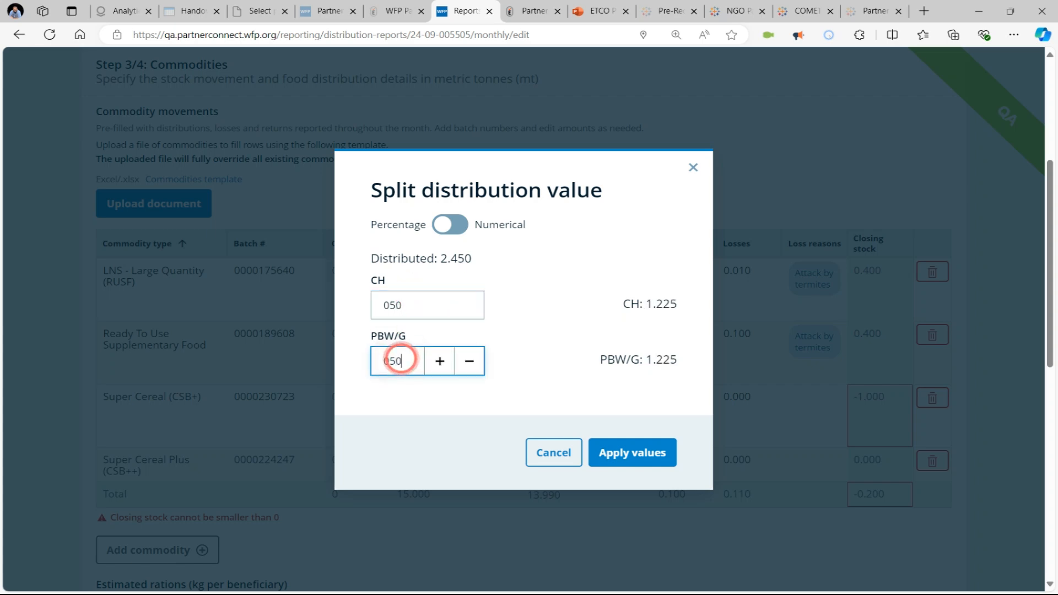
left_click(547, 340)
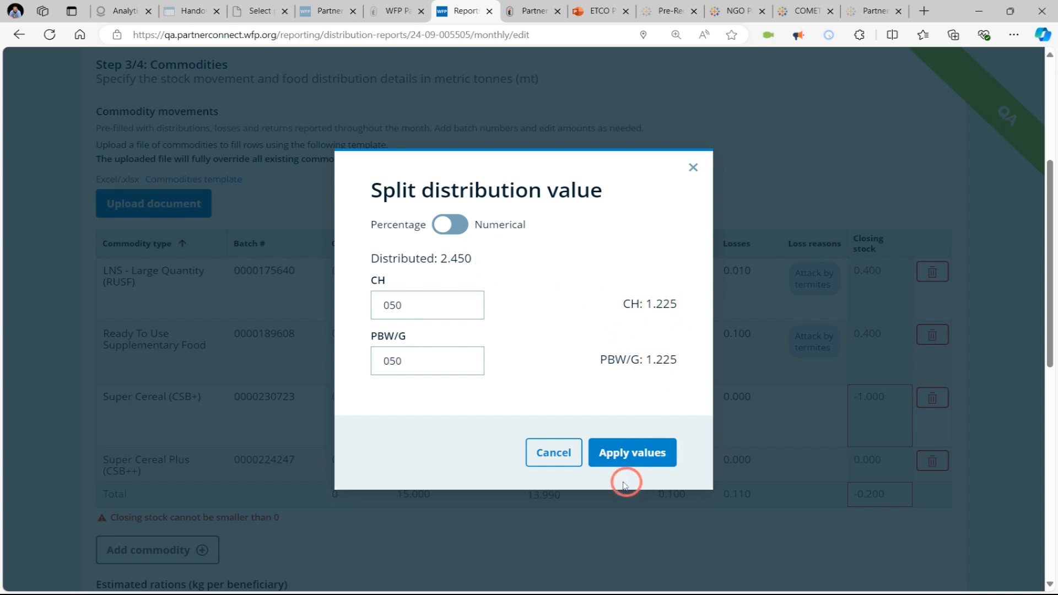
left_click(612, 453)
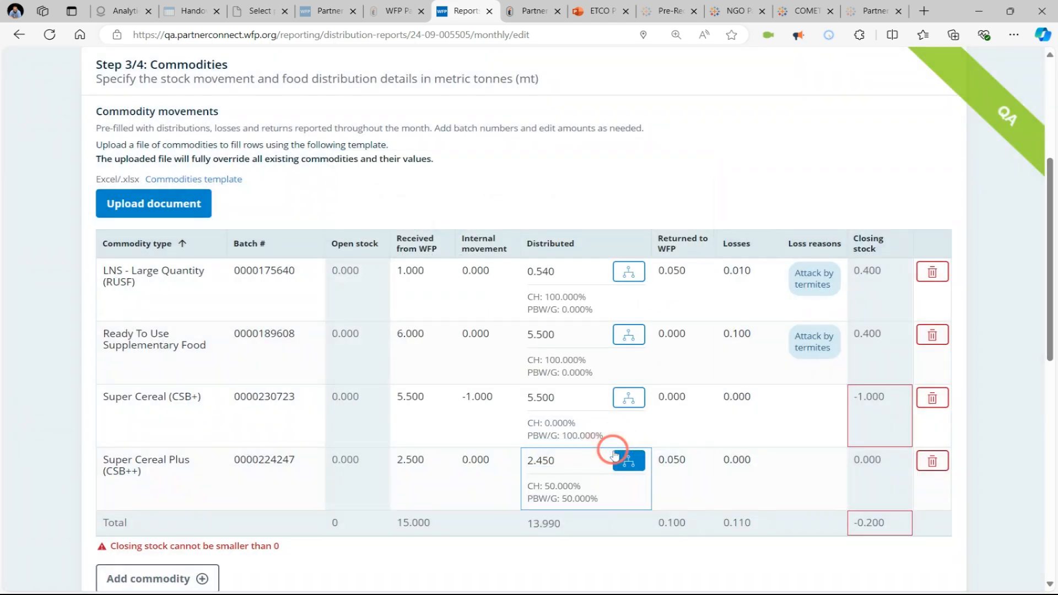
Correct the internal movement of Super Cereal (CSB+) to 1.000.
scroll(481, 436, "down", 3)
scroll(483, 437, "up", 3)
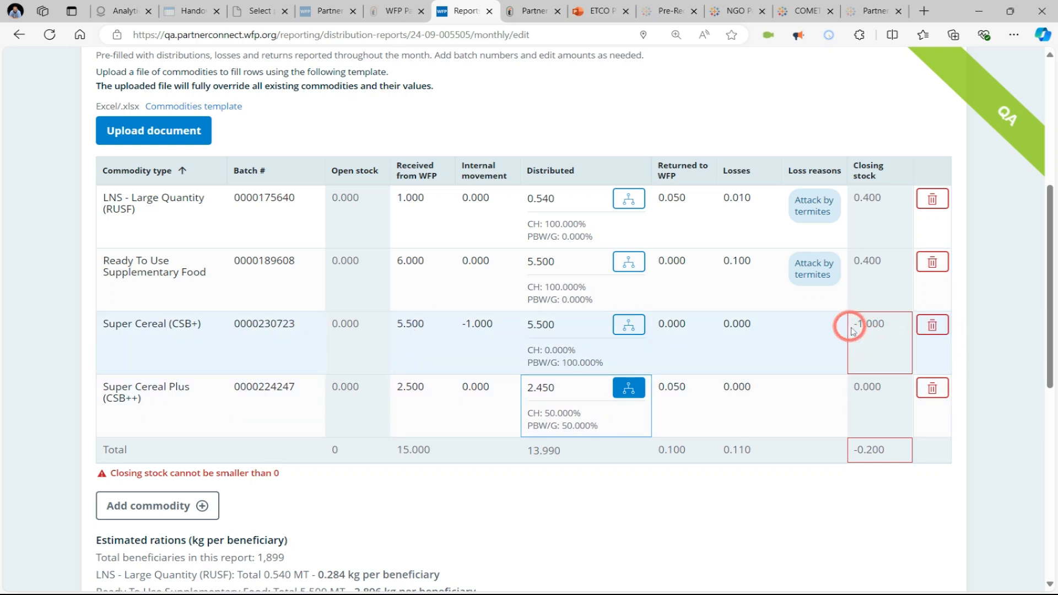
left_click(474, 328)
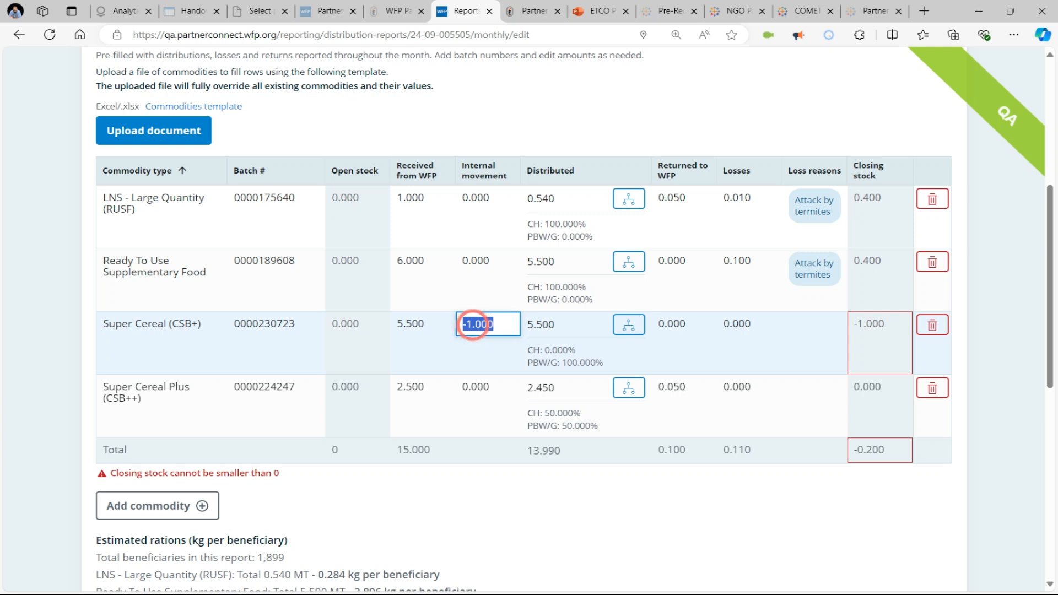
type("1")
key("Return")
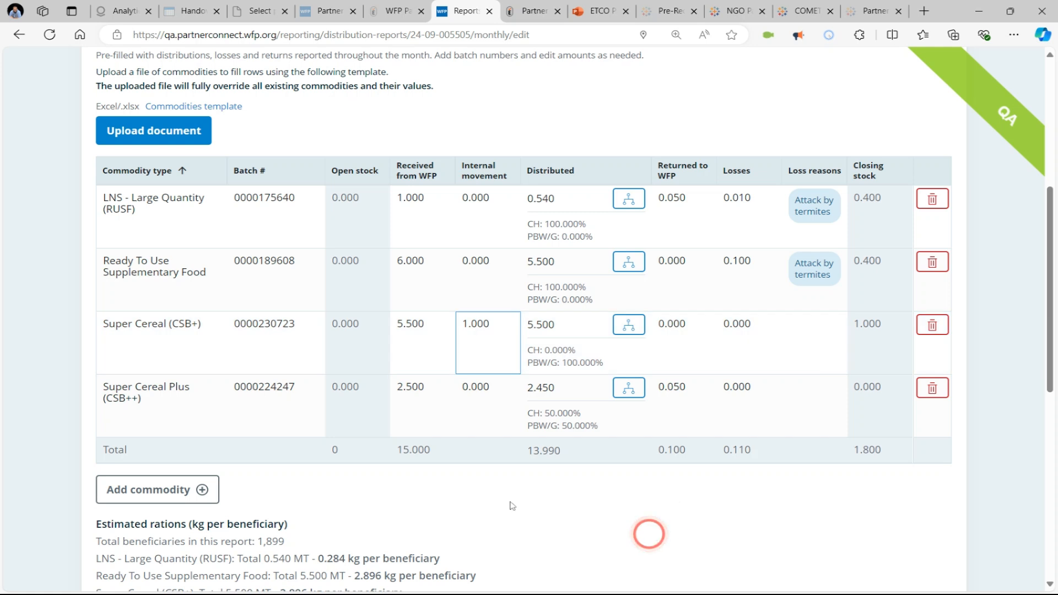
Check the estimated rations per beneficiary for LNS - Large Quantity (RUSF) and Ready To Use Supplementary Food against the commodity table.
scroll(556, 512, "down", 2)
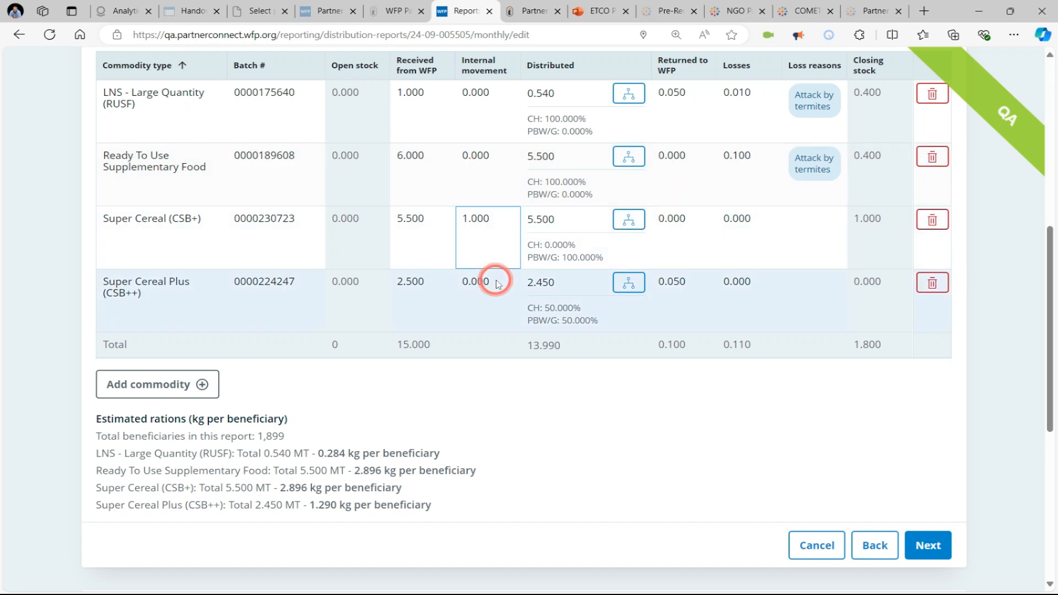
scroll(265, 388, "down", 2)
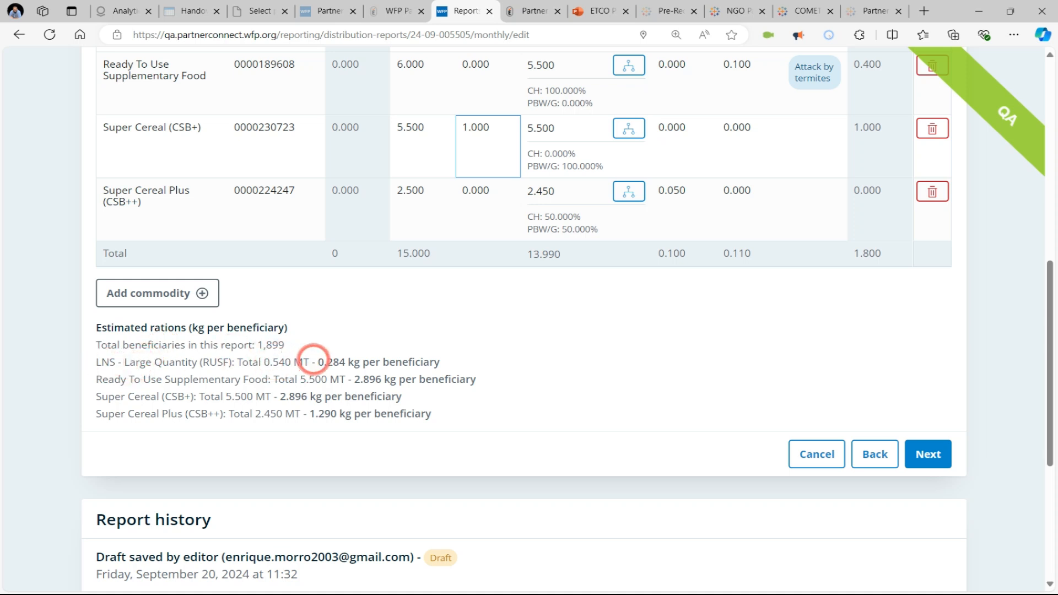
left_click_drag(313, 358, 379, 359)
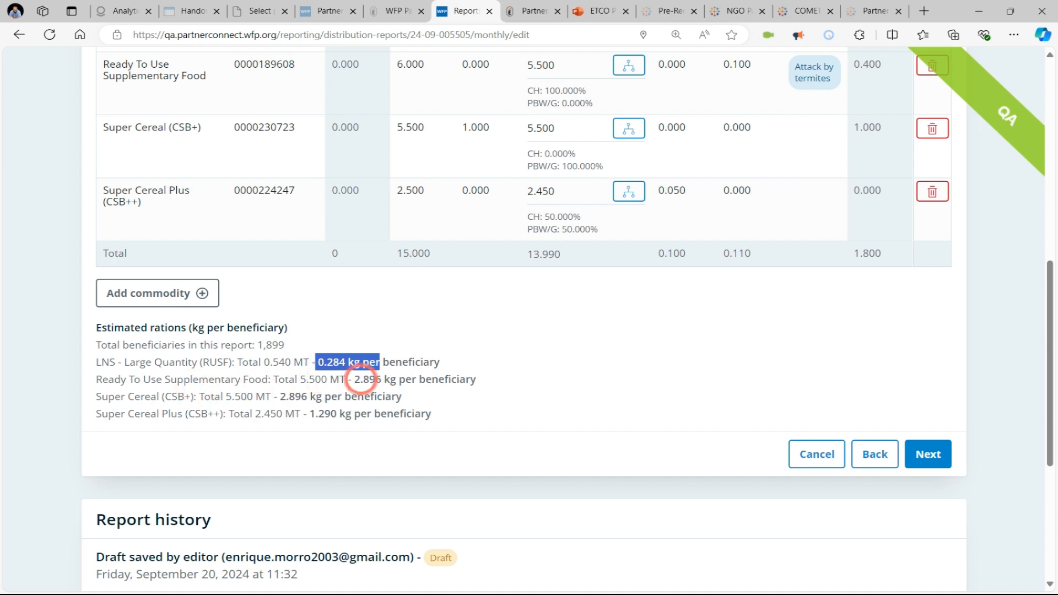
left_click_drag(348, 379, 396, 380)
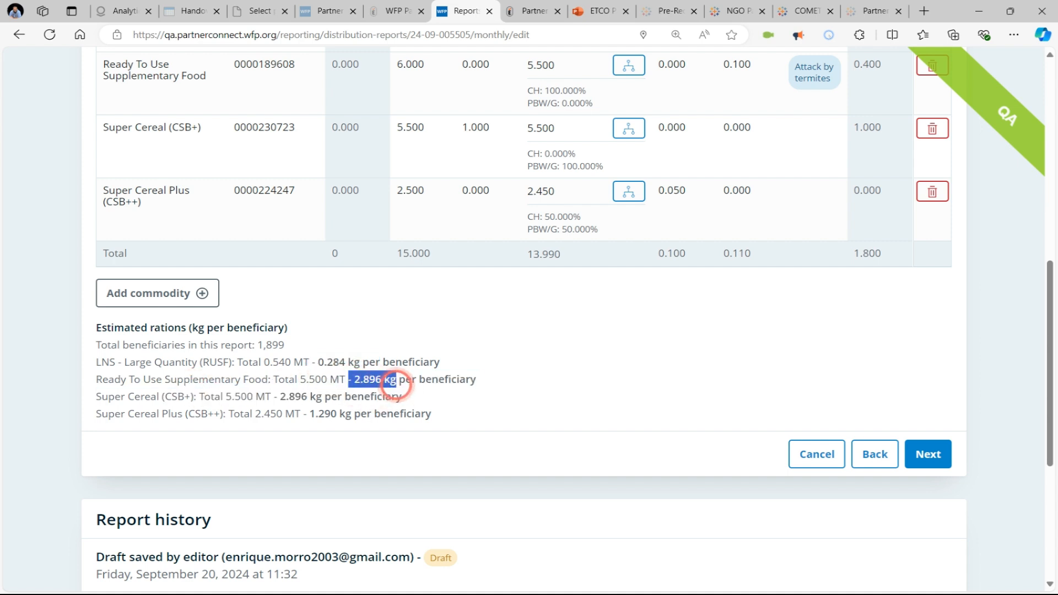
left_click(336, 252)
scroll(465, 177, "up", 3)
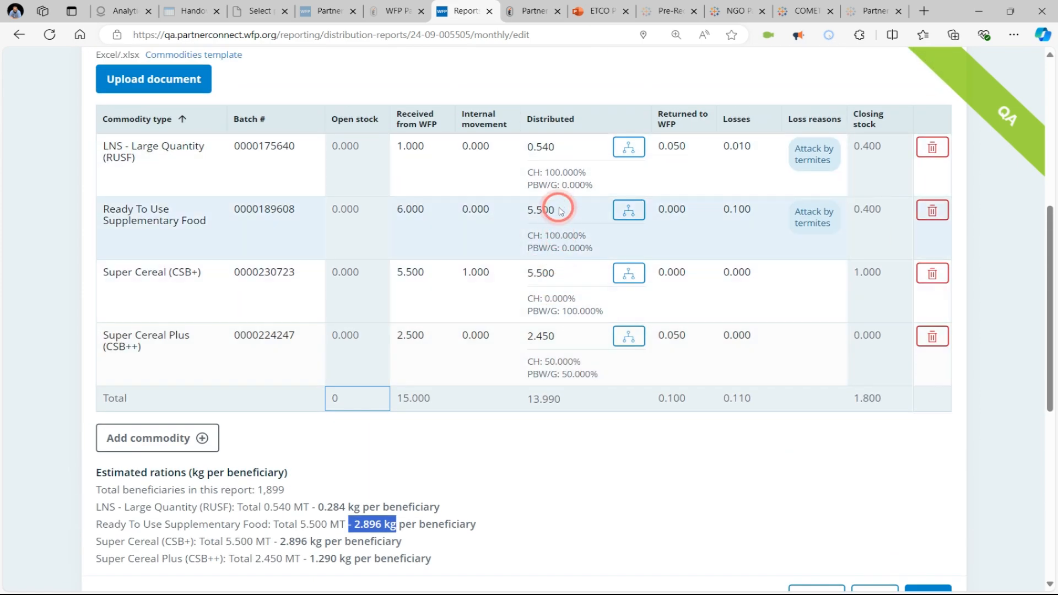
Try a distributed quantity of 0.550 for Ready To Use Supplementary Food, check its estimated ration, and restore the quantity to 5.500.
left_click(536, 213)
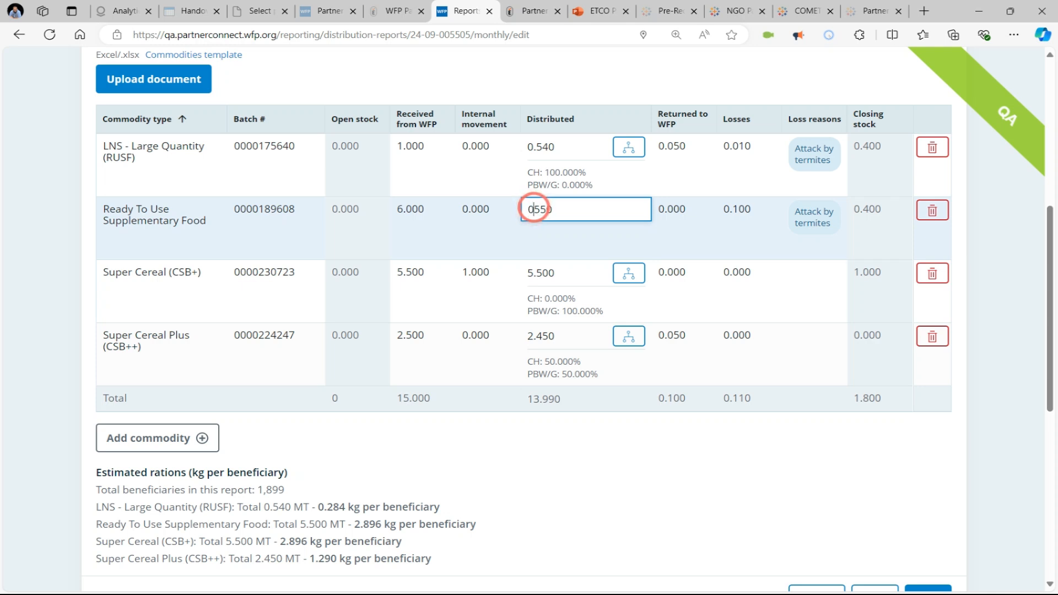
left_click(544, 437)
scroll(544, 439, "down", 5)
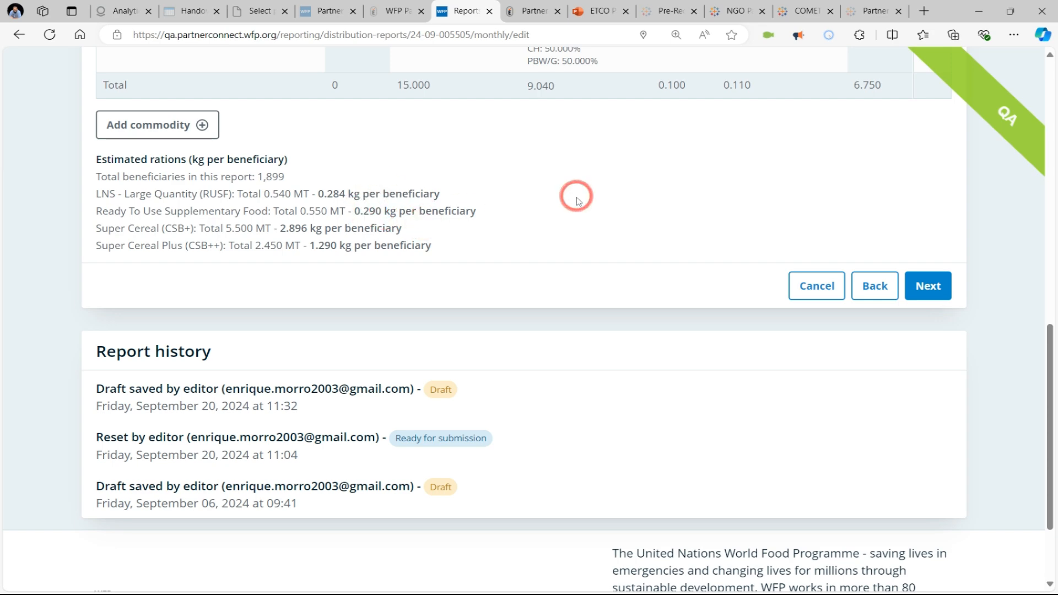
scroll(574, 195, "up", 4)
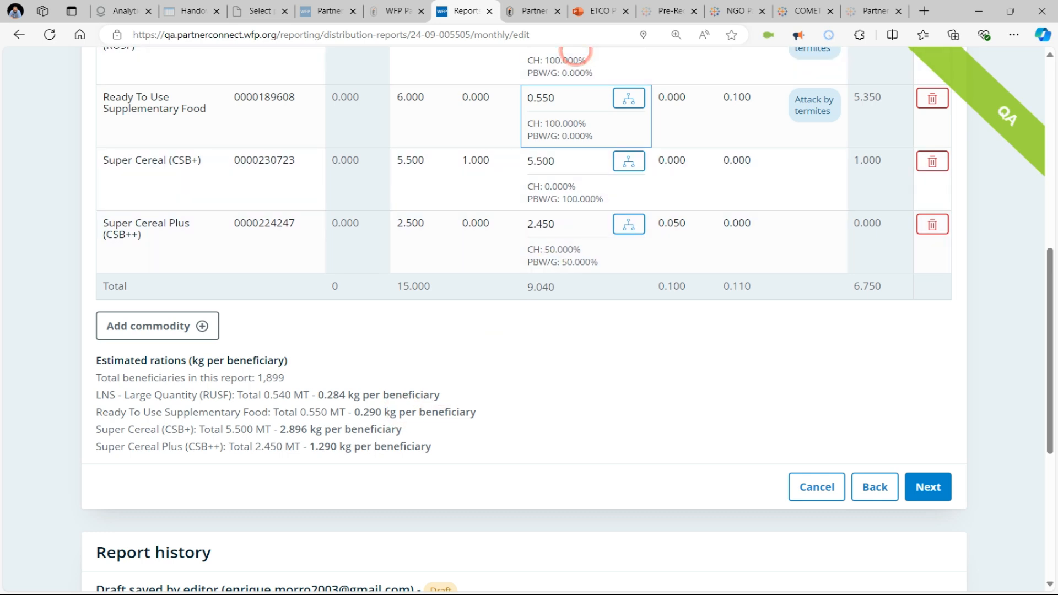
left_click(541, 98)
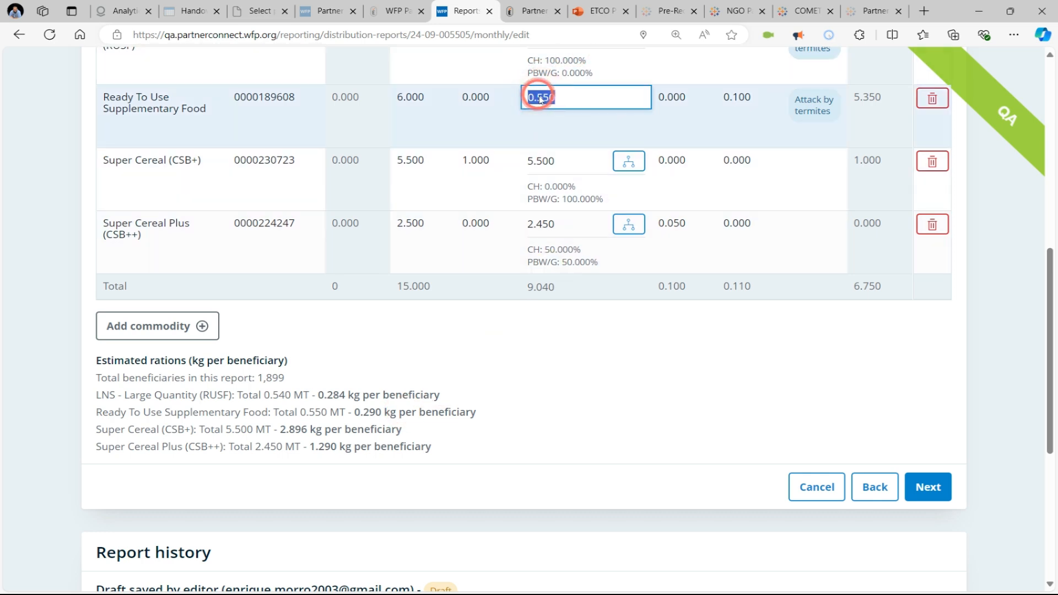
key("Return")
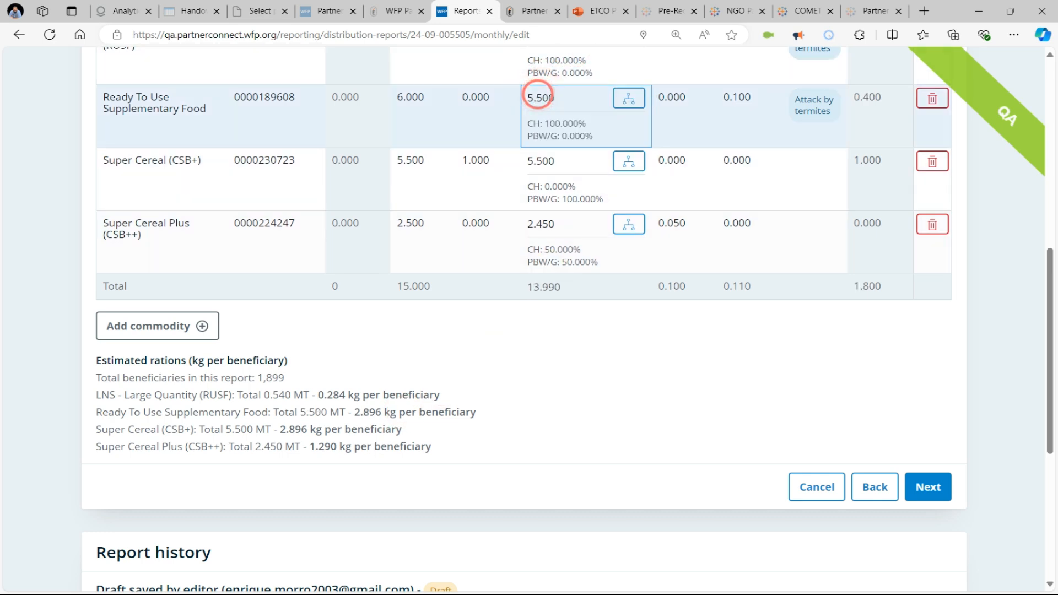
Save the commodity figures and review the report's basic information, attachments, both beneficiary groups and commodities before submission.
left_click(937, 485)
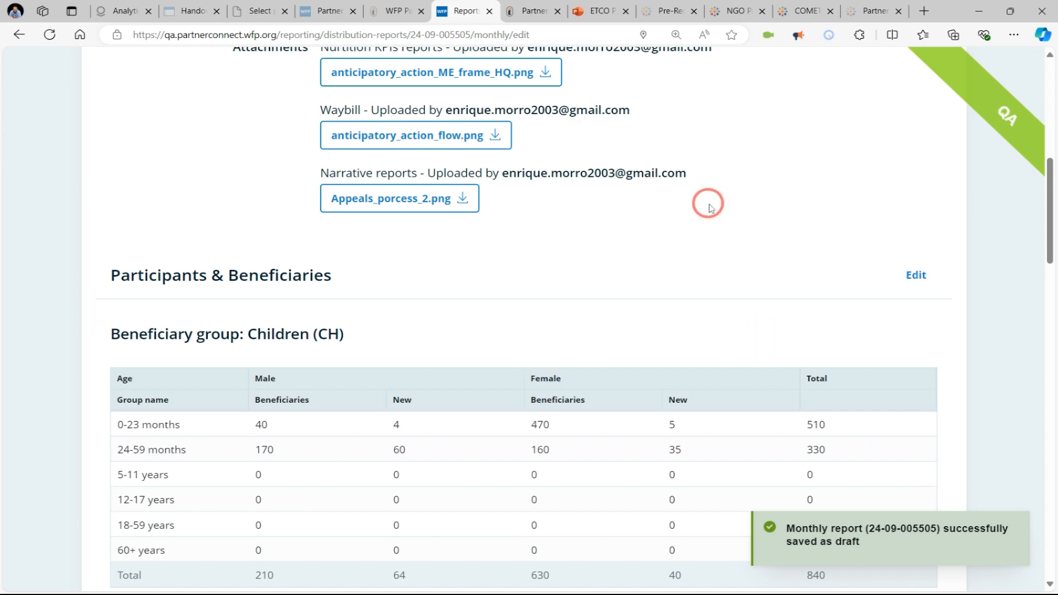
scroll(704, 204, "up", 5)
scroll(709, 205, "down", 5)
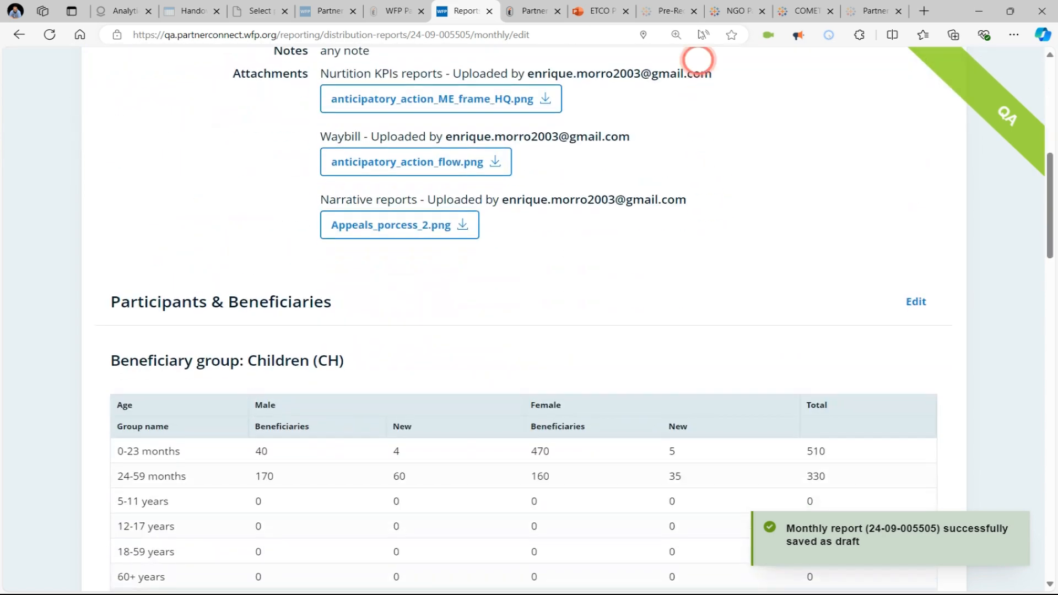
scroll(571, 258, "down", 4)
scroll(571, 259, "down", 4)
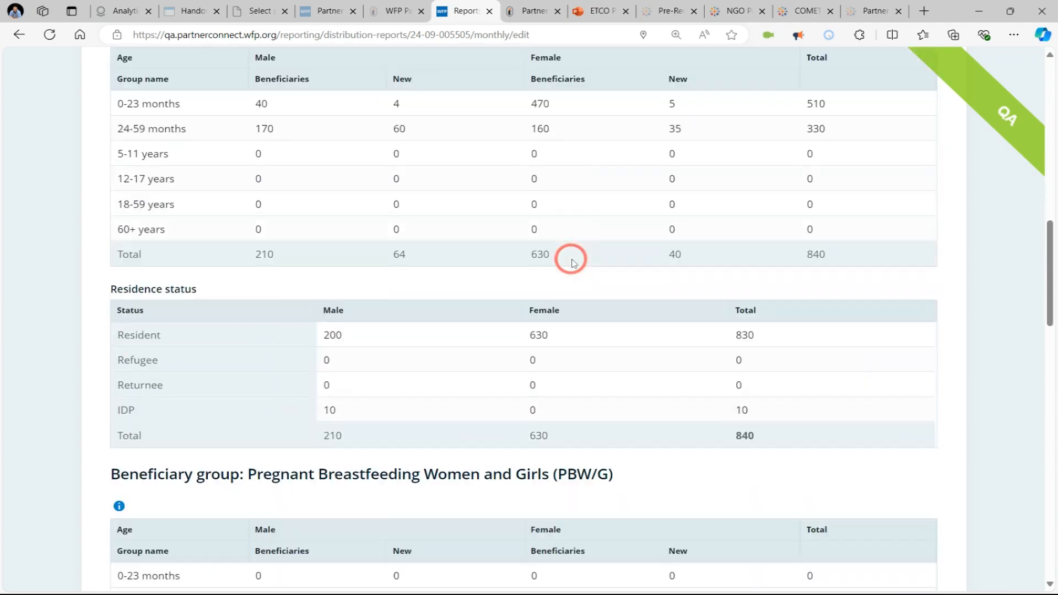
scroll(571, 259, "up", 12)
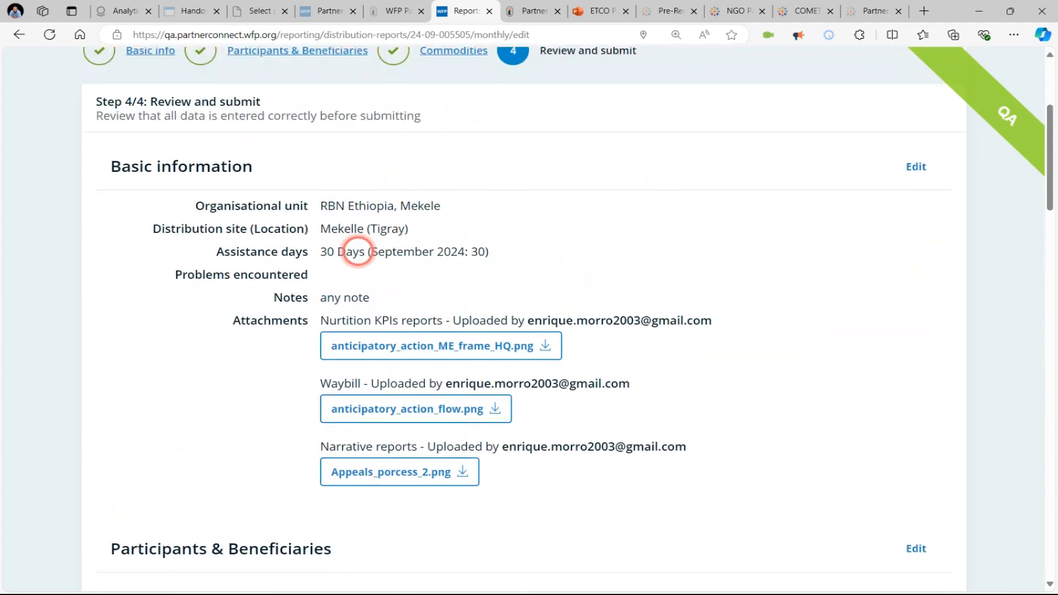
scroll(189, 449, "down", 6)
scroll(189, 450, "down", 3)
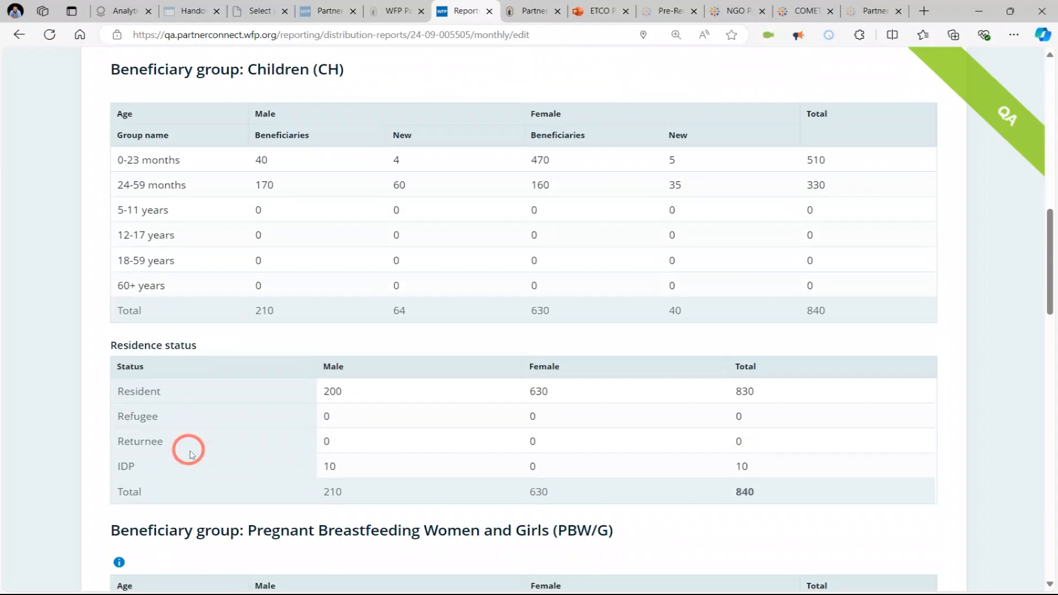
scroll(281, 423, "down", 1)
scroll(281, 423, "down", 7)
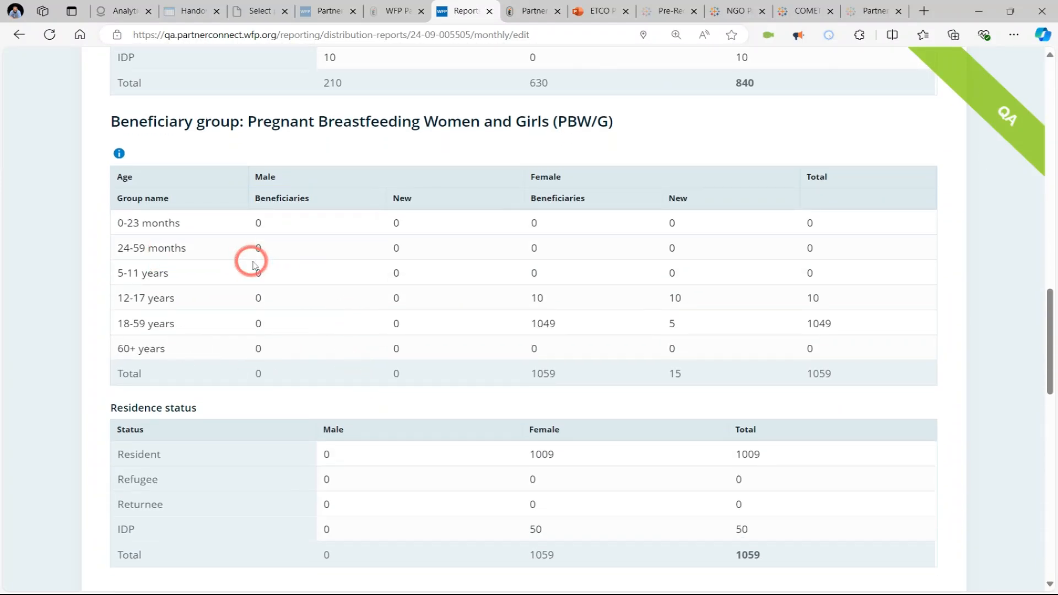
scroll(252, 265, "down", 5)
scroll(250, 302, "down", 6)
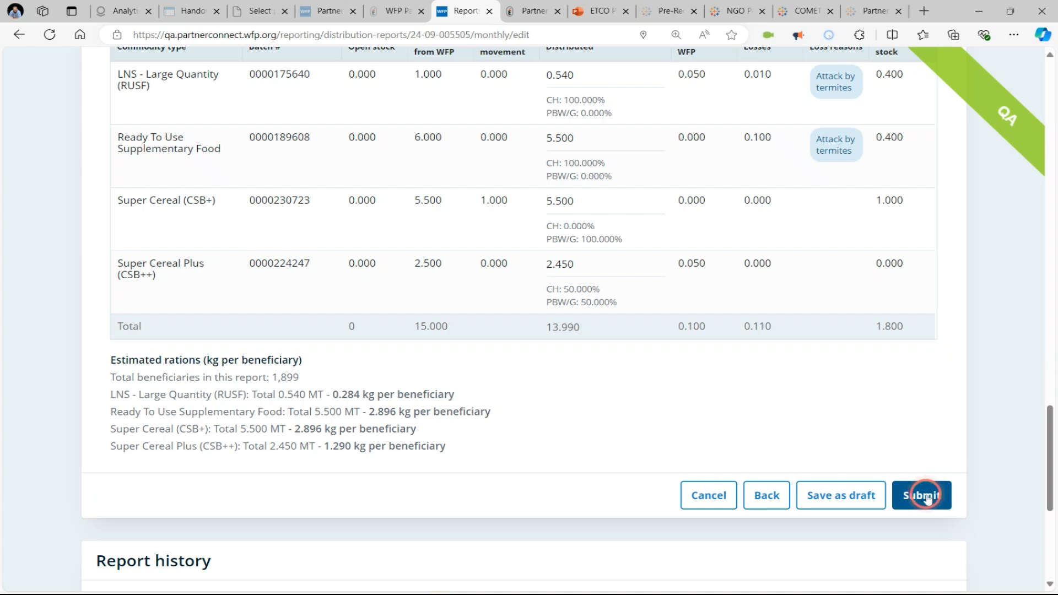
Submit the September 2024 monthly report for Mekelle (Tigray) for partner approval.
left_click(925, 497)
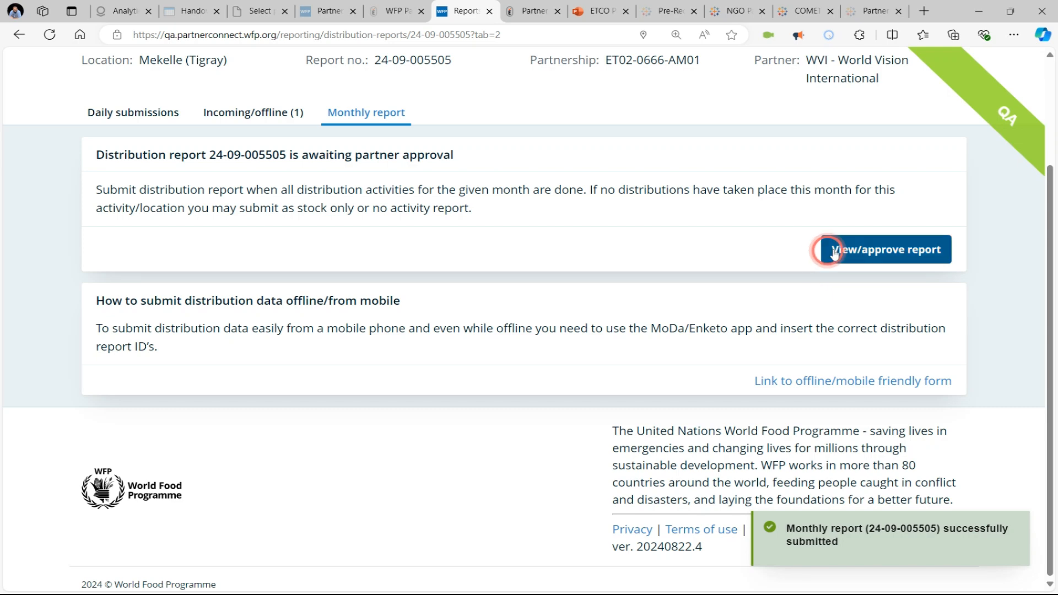
scroll(796, 347, "up", 1)
scroll(796, 347, "up", 1)
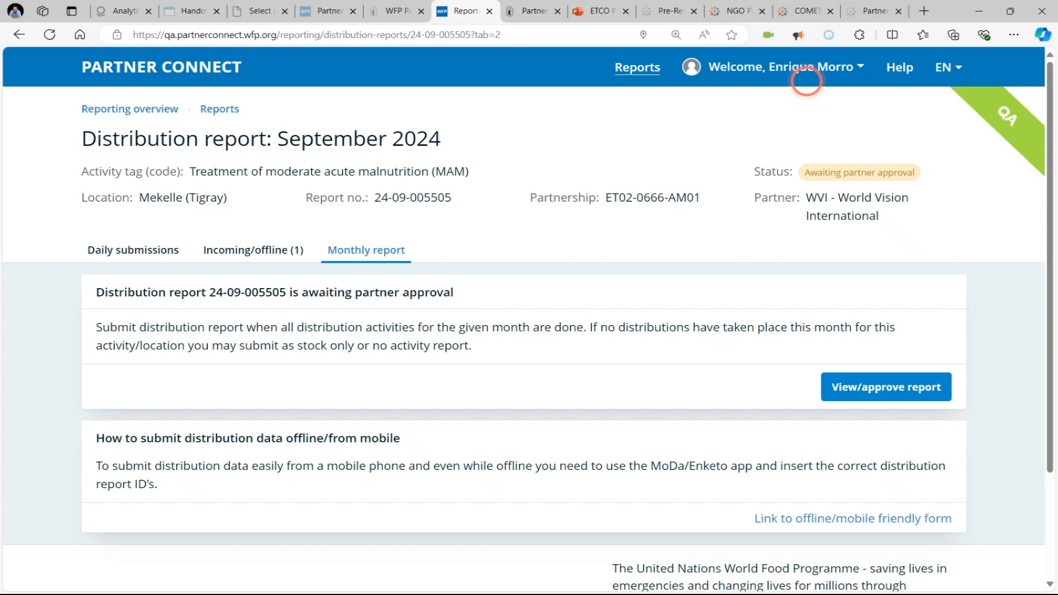
Open the submitted report for approval and review its beneficiary, residence status and commodity figures.
left_click(888, 389)
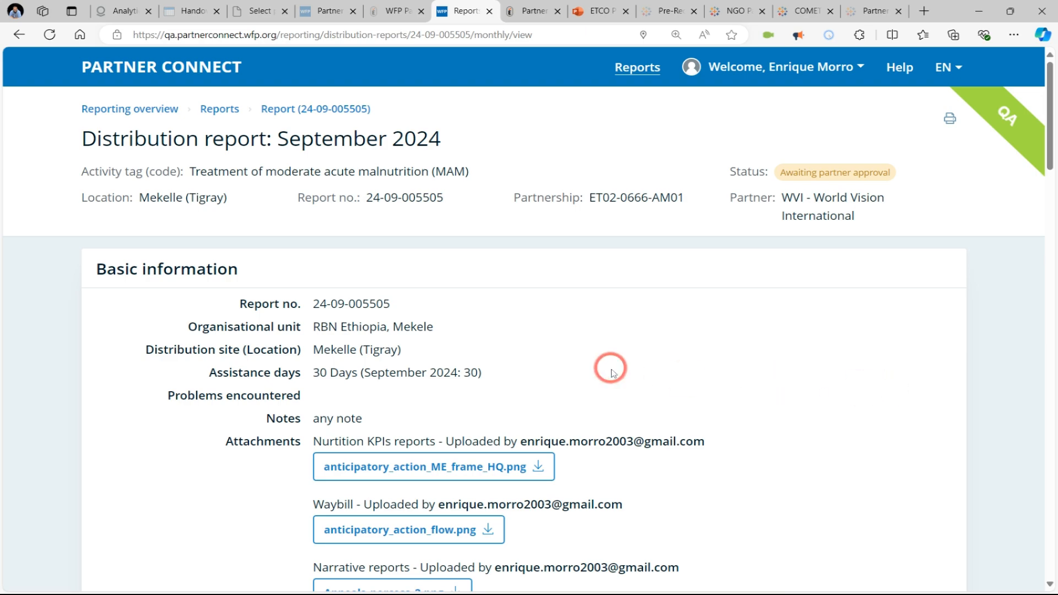
scroll(612, 373, "down", 10)
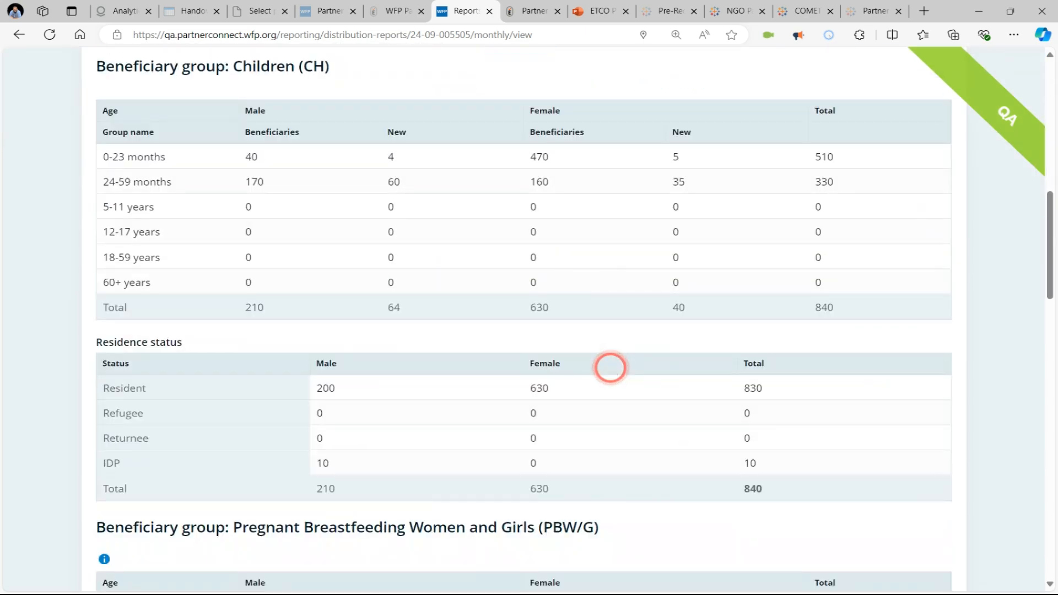
scroll(610, 367, "down", 12)
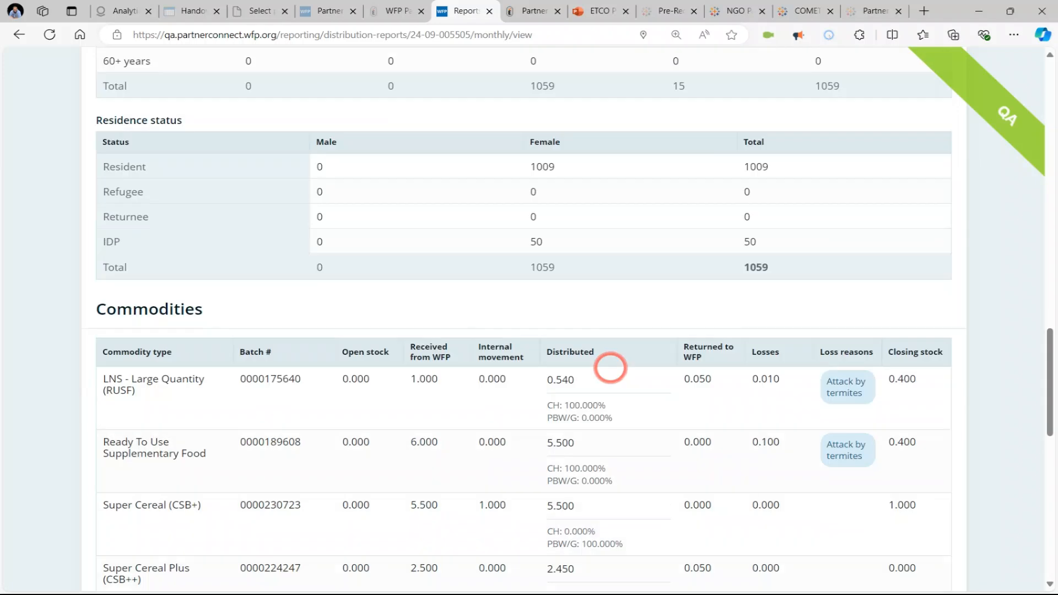
scroll(610, 368, "down", 4)
scroll(610, 368, "up", 3)
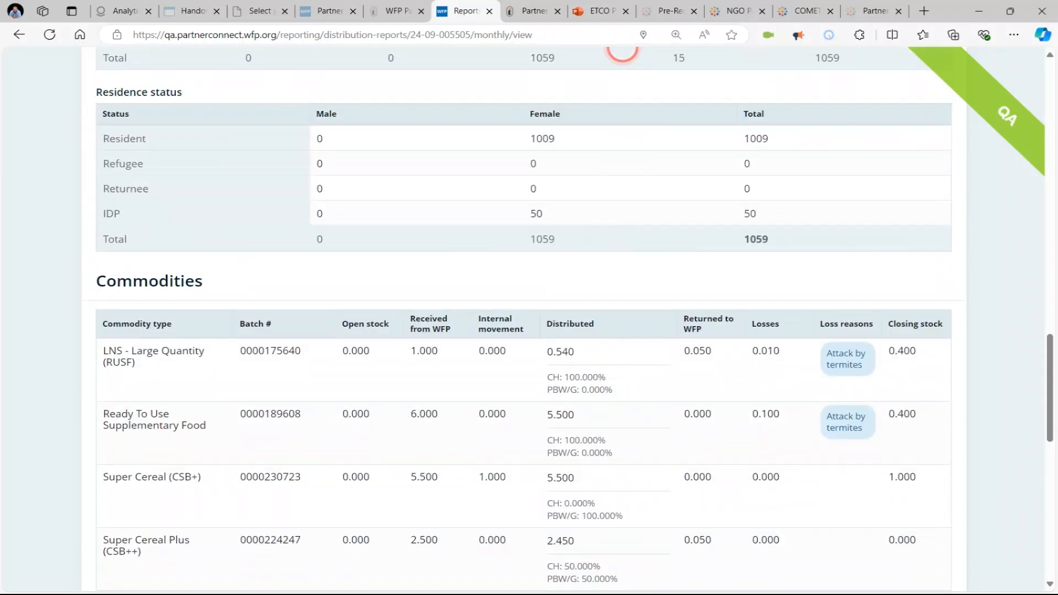
scroll(645, 241, "down", 6)
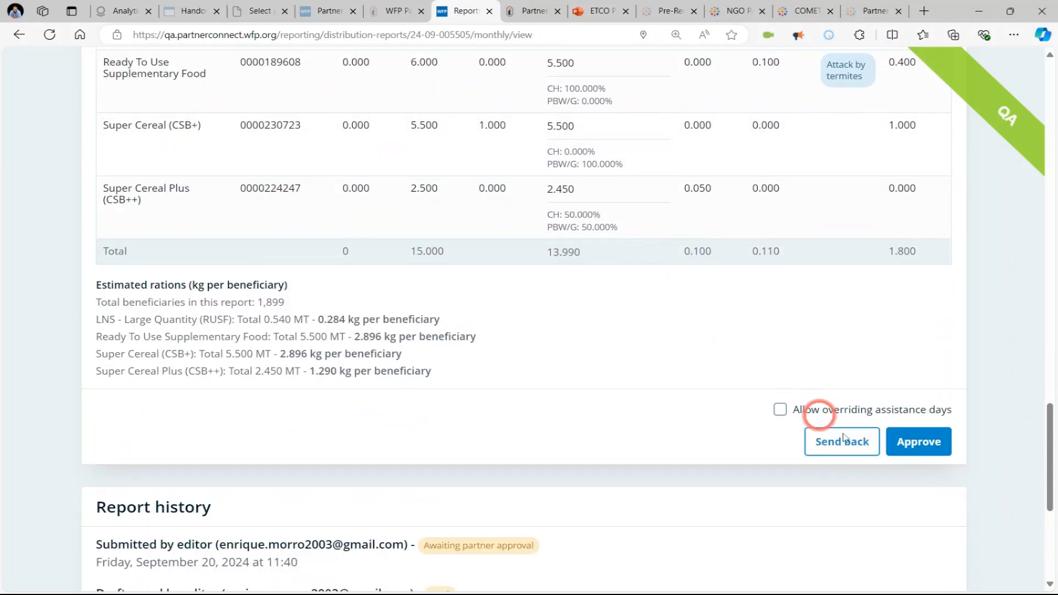
left_click(853, 439)
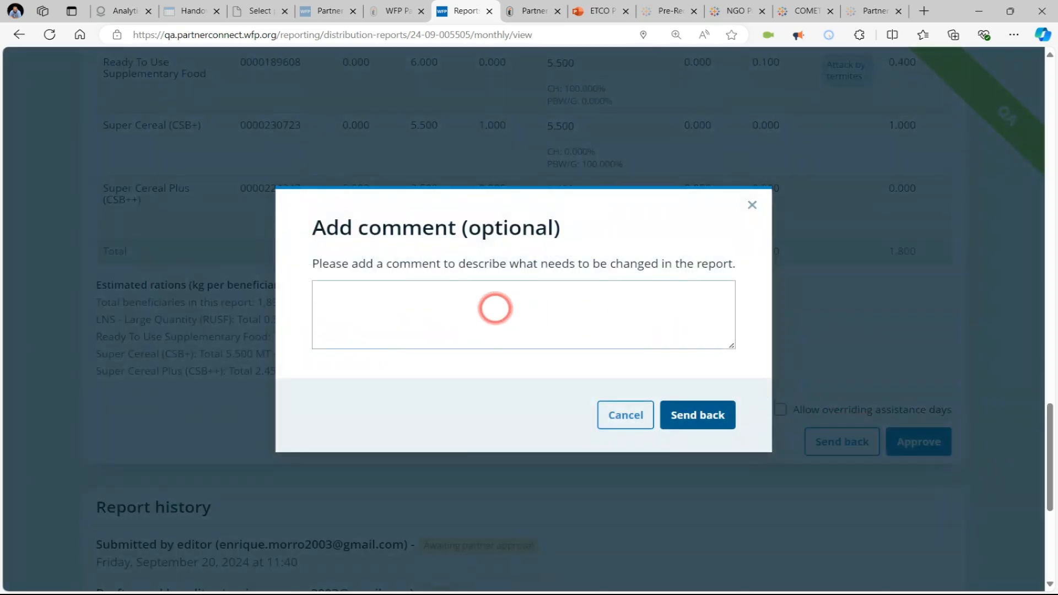
left_click(490, 308)
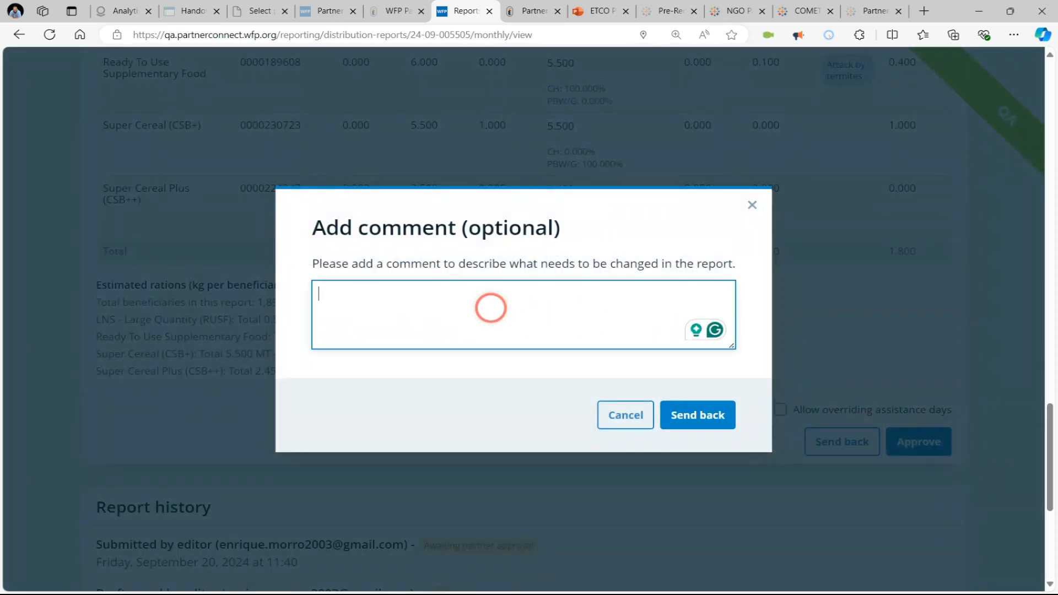
left_click(626, 418)
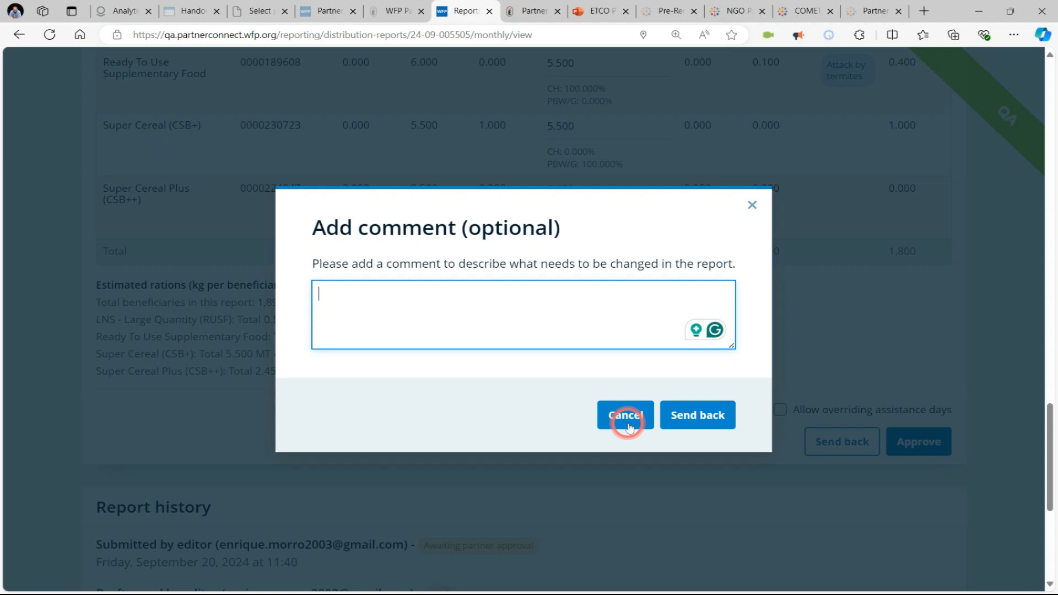
Approve the monthly report for Mekelle (Tigray) and open the list of distribution reports.
left_click(944, 442)
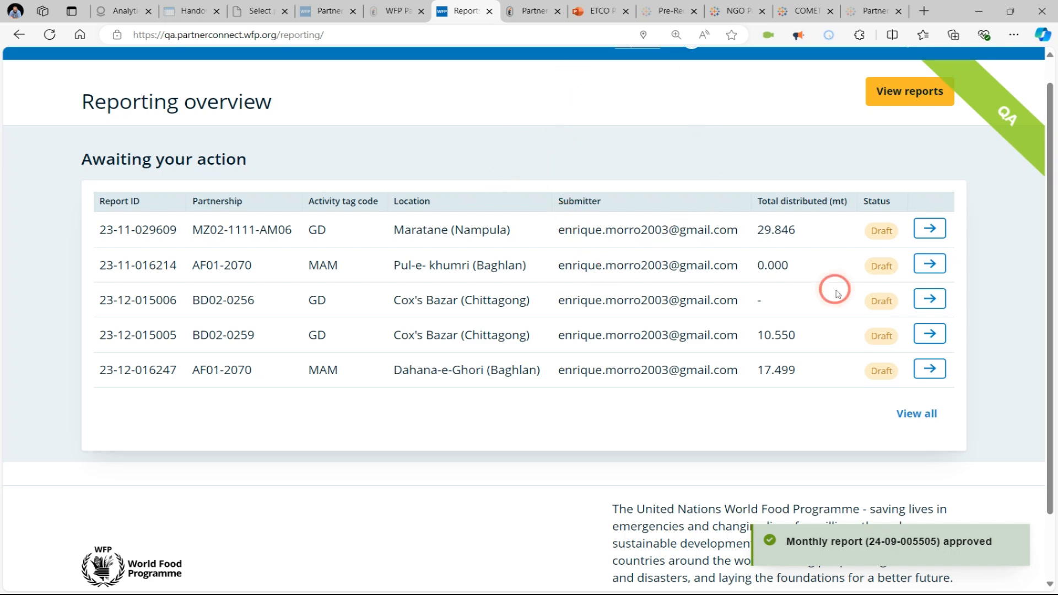
scroll(692, 179, "up", 2)
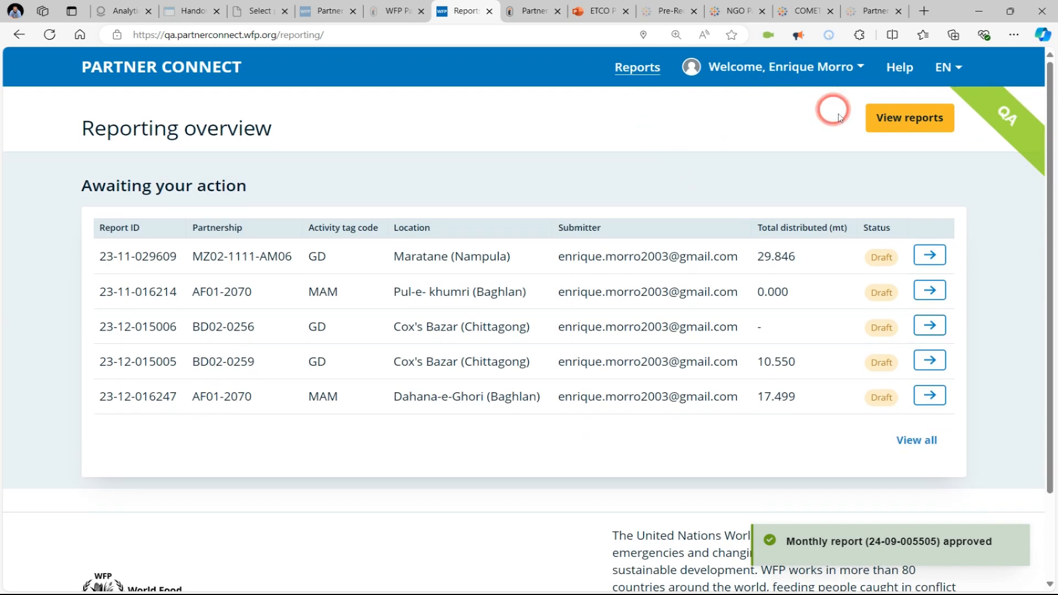
left_click(875, 120)
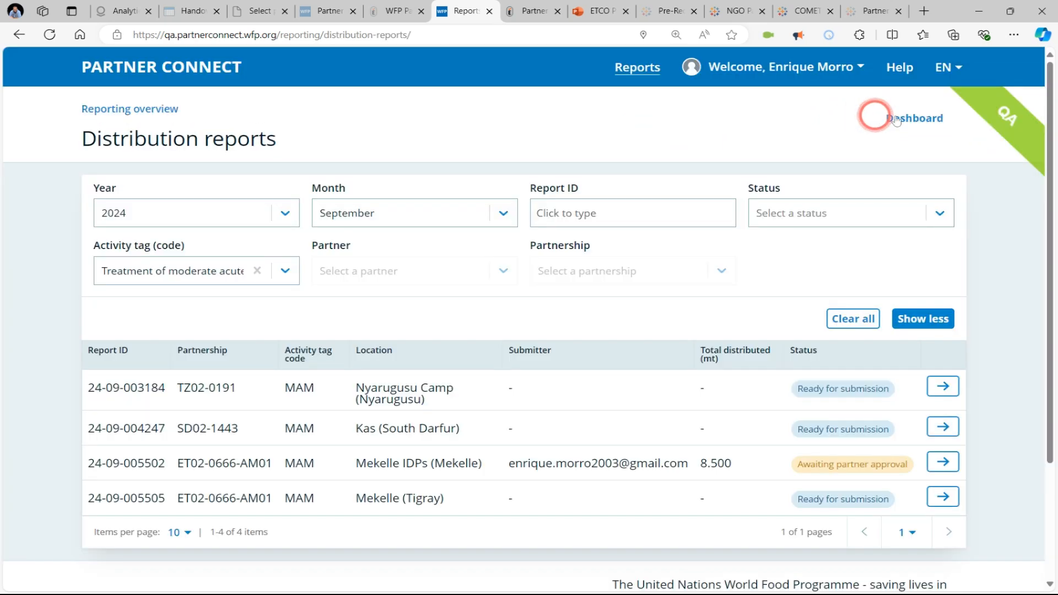
left_click(914, 123)
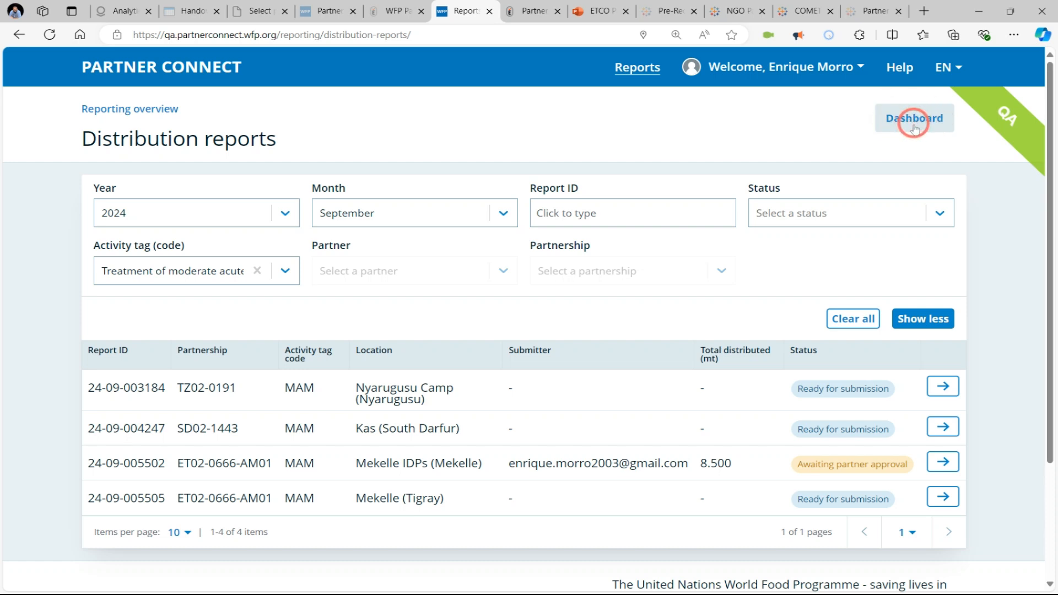